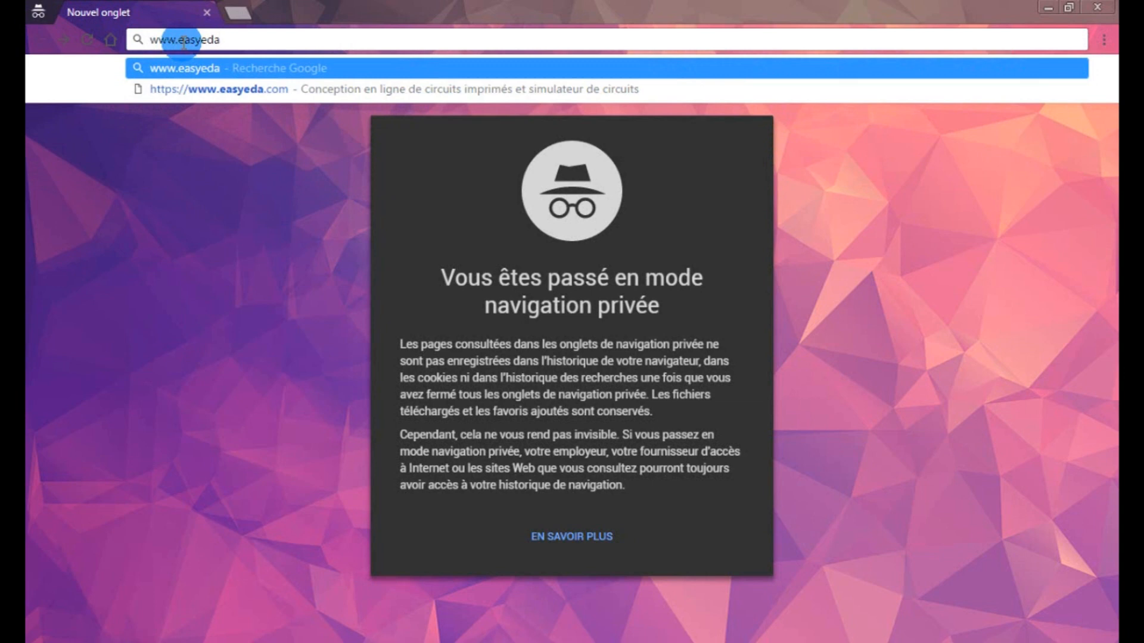
pyautogui.write('om')
pyautogui.press('Return')
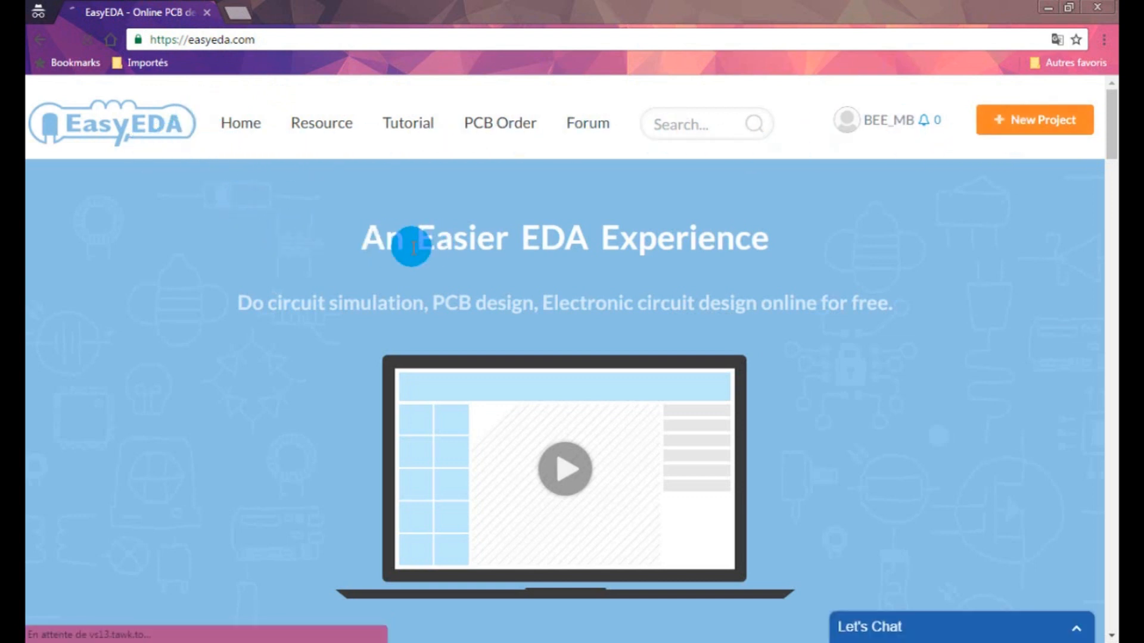
# Read the home page's sections on supported platforms and on schematic capture, circuit simulation, PCB design and file import.
pyautogui.scroll(-4, 468, 290)
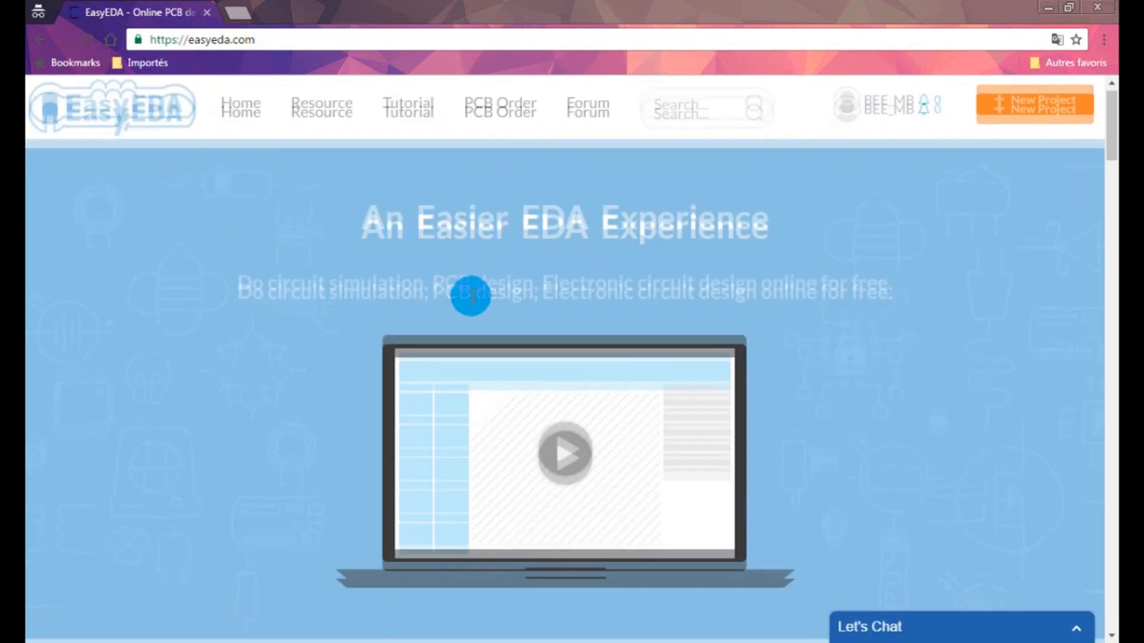
pyautogui.scroll(1, 469, 296)
pyautogui.scroll(-6, 467, 300)
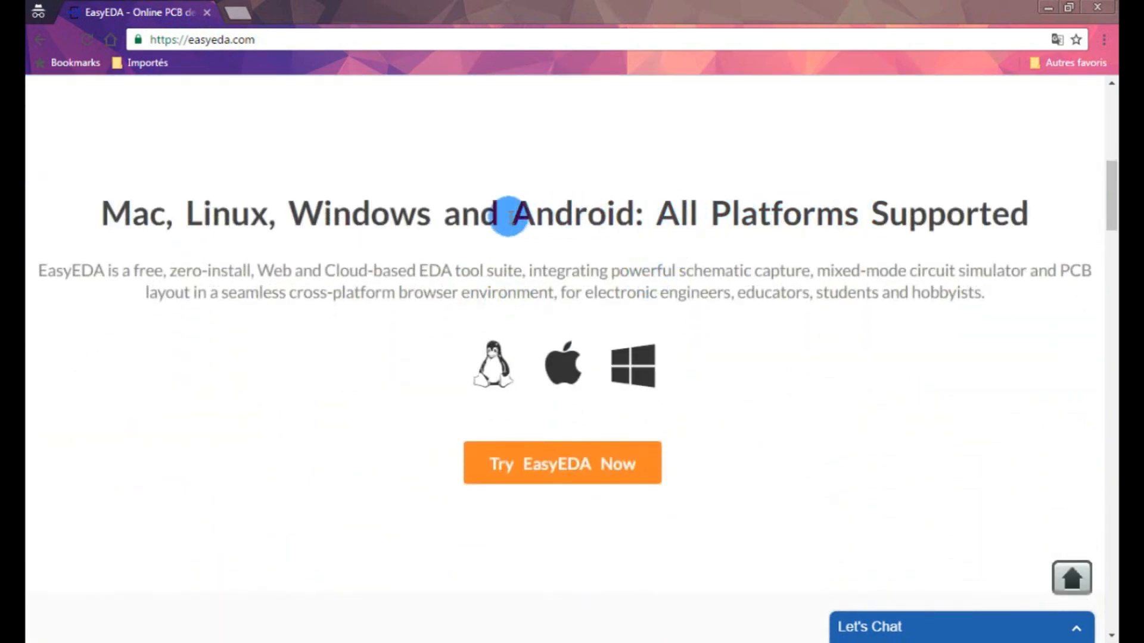
pyautogui.click(376, 332)
pyautogui.scroll(-6, 376, 334)
pyautogui.scroll(-5, 375, 336)
pyautogui.scroll(4, 467, 301)
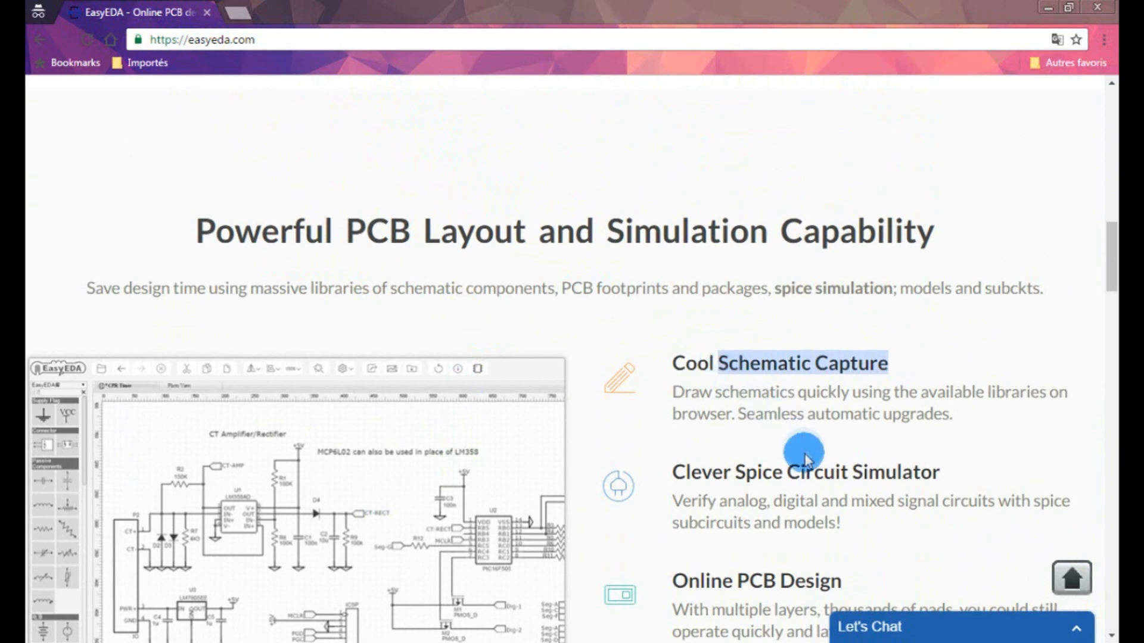
pyautogui.click(804, 456)
pyautogui.scroll(-3, 783, 477)
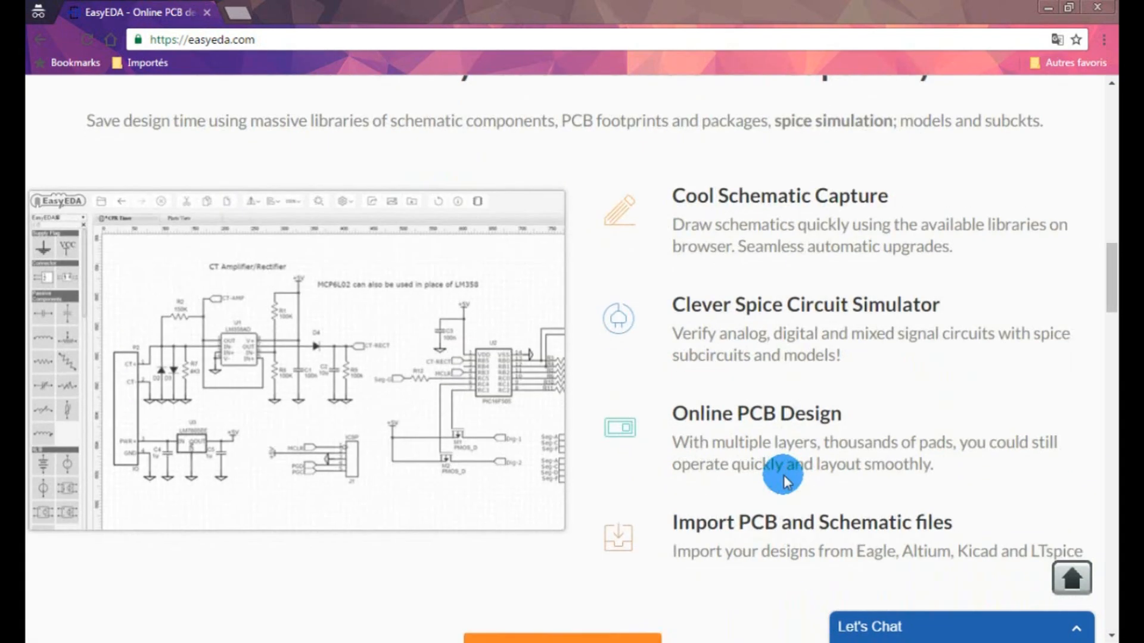
pyautogui.scroll(-2, 787, 405)
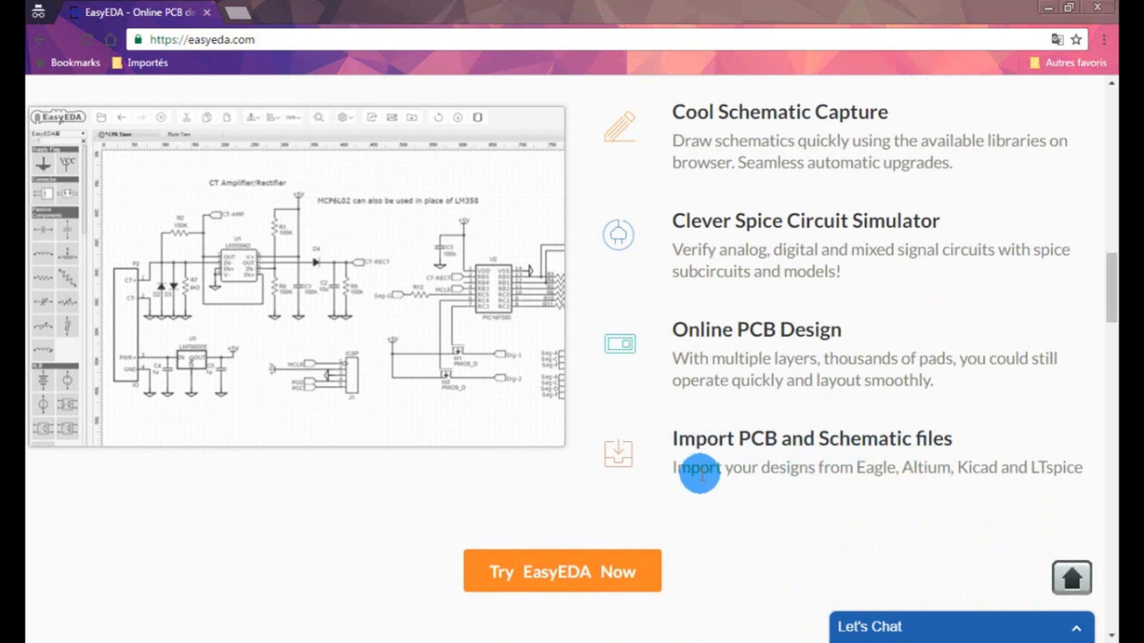
pyautogui.moveTo(675, 466); pyautogui.dragTo(863, 510)
pyautogui.click(863, 509)
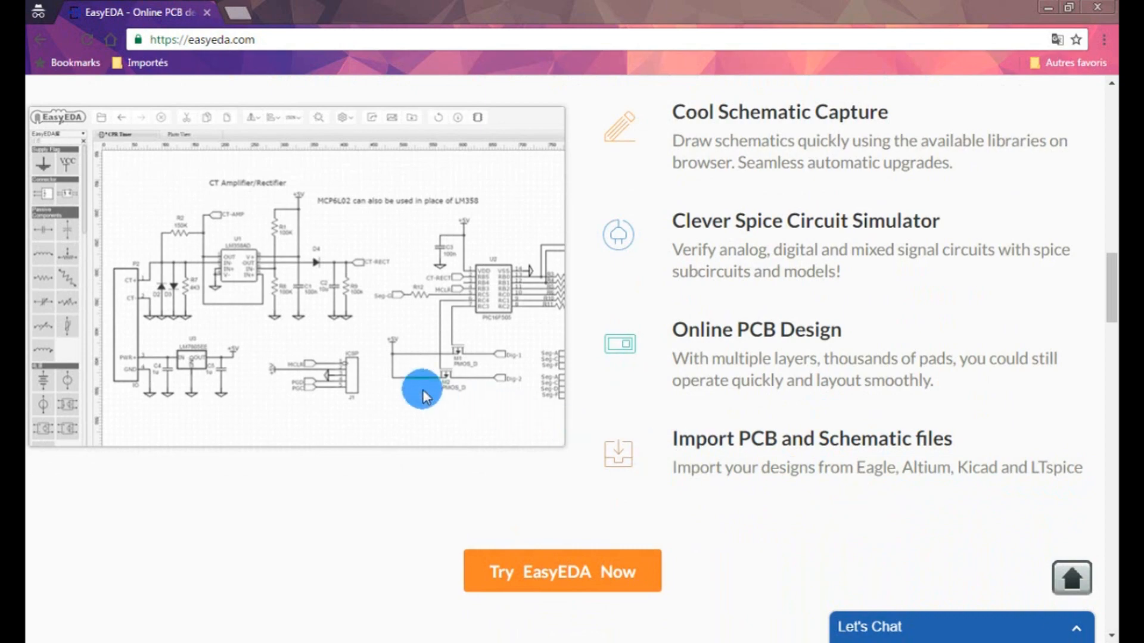
# Read the home page's sections on collaborative hardware design, sharing and cloud development.
pyautogui.scroll(-7, 420, 390)
pyautogui.scroll(-2, 422, 390)
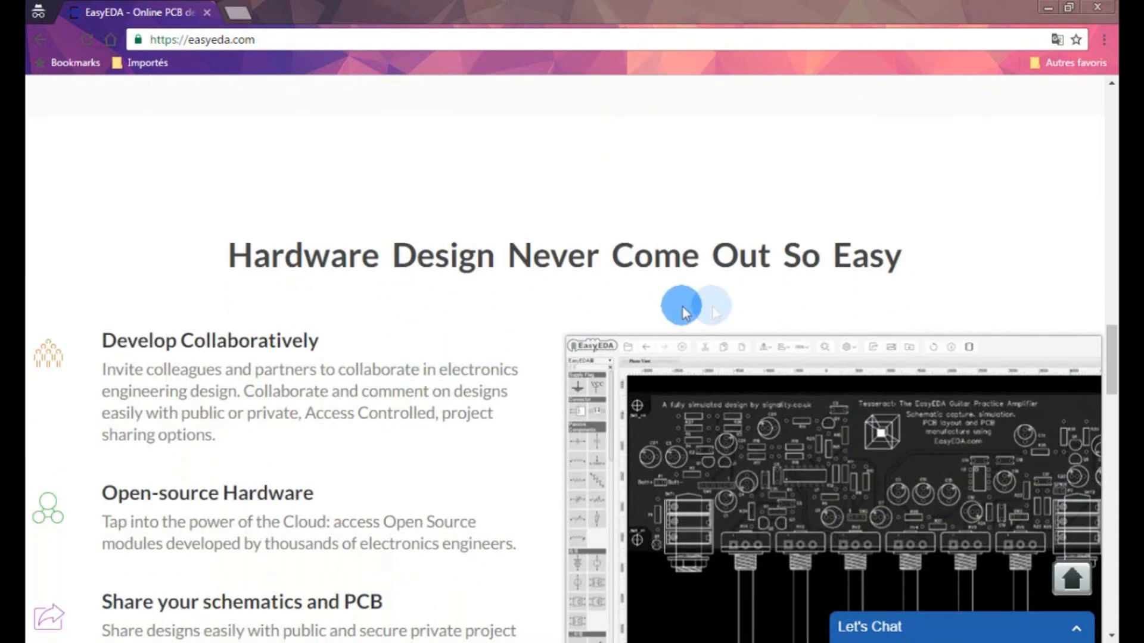
pyautogui.moveTo(904, 260); pyautogui.dragTo(497, 280)
pyautogui.moveTo(584, 227); pyautogui.dragTo(266, 206)
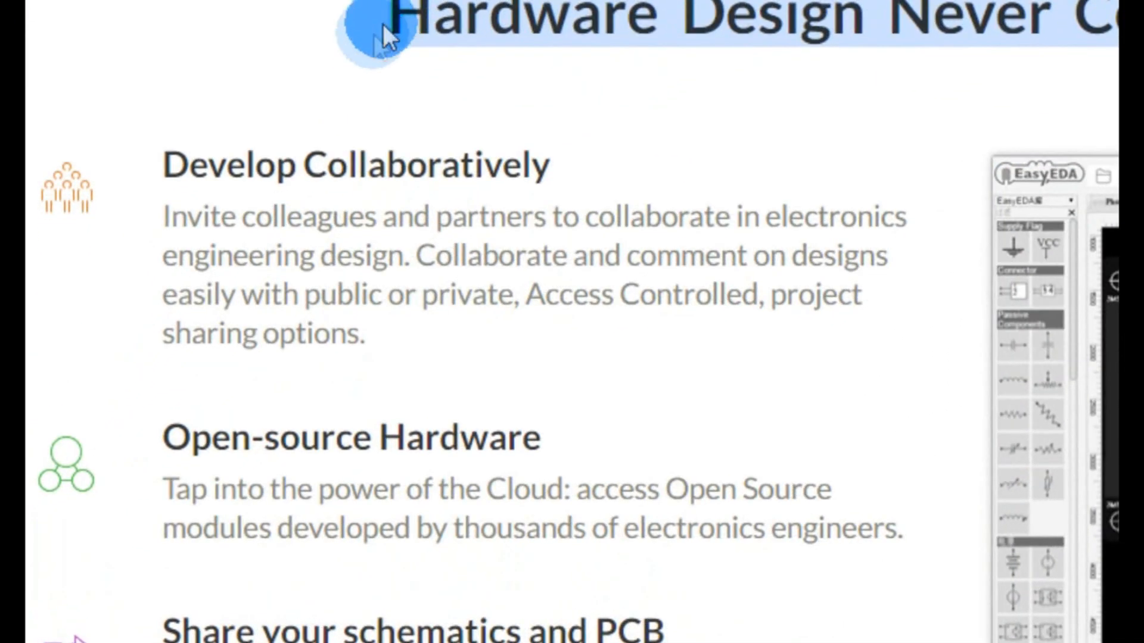
pyautogui.moveTo(167, 170); pyautogui.dragTo(549, 164)
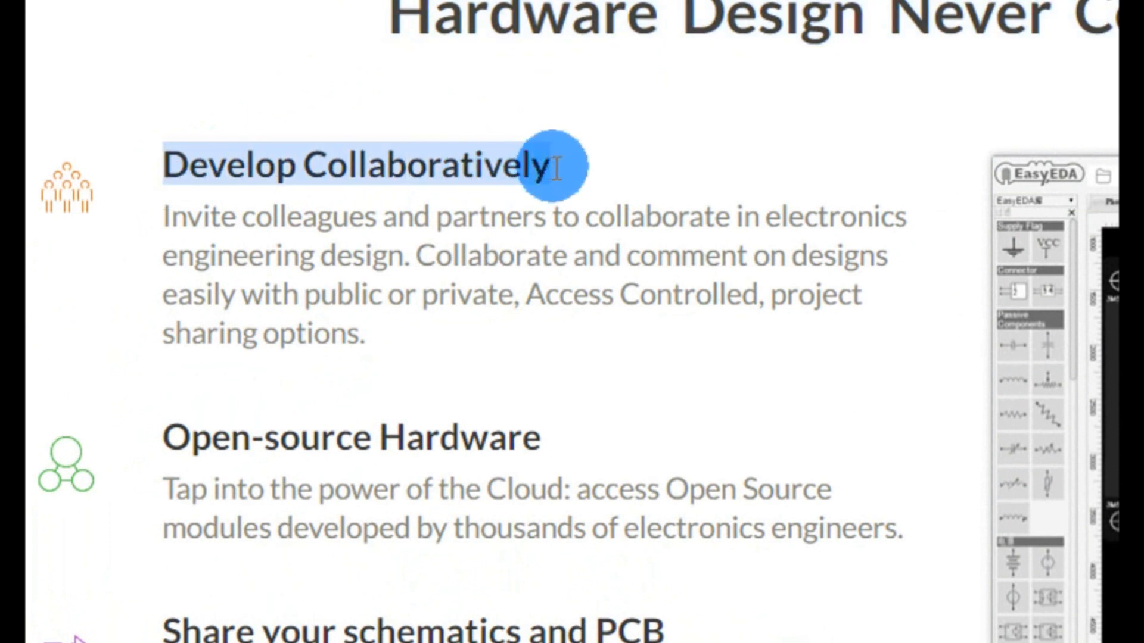
pyautogui.doubleClick(501, 220)
pyautogui.doubleClick(269, 216)
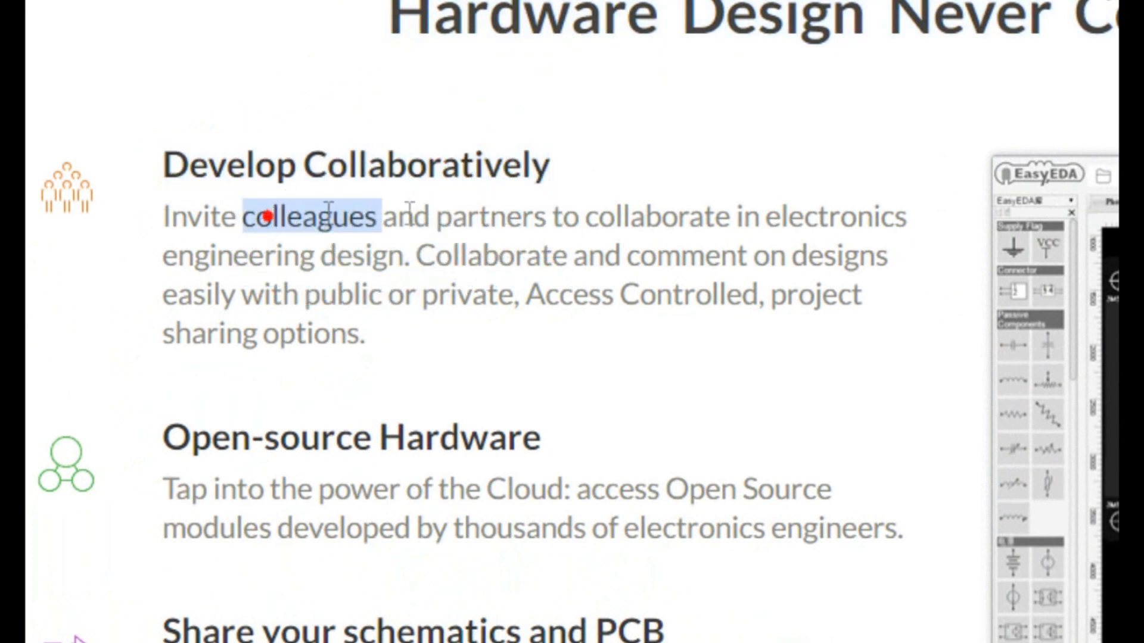
pyautogui.doubleClick(700, 217)
pyautogui.scroll(-4, 411, 440)
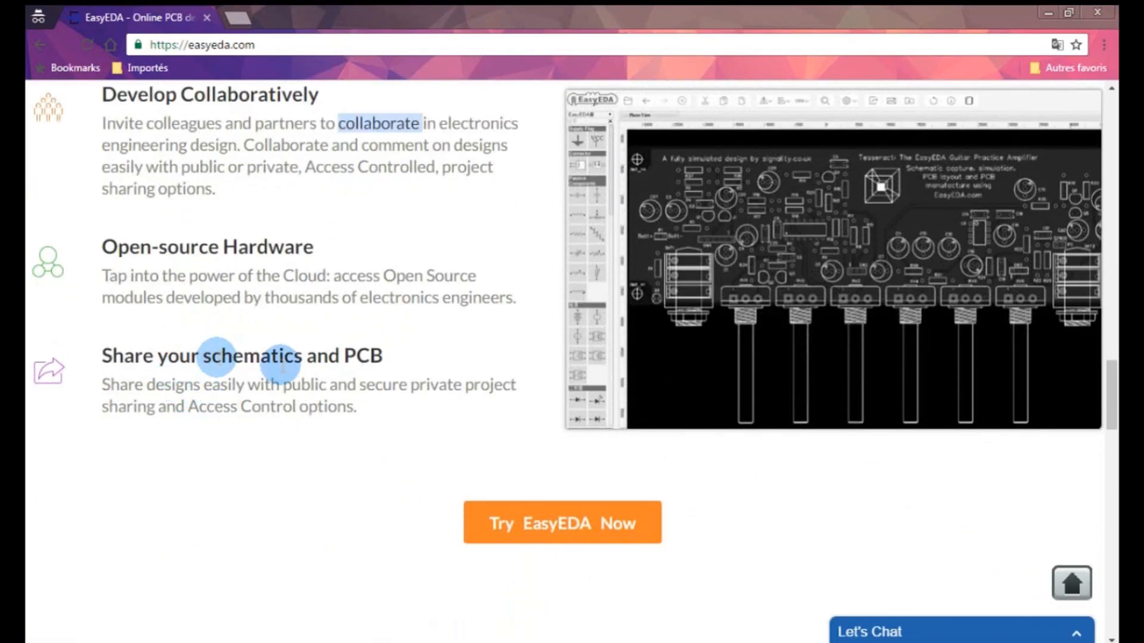
pyautogui.scroll(-4, 506, 444)
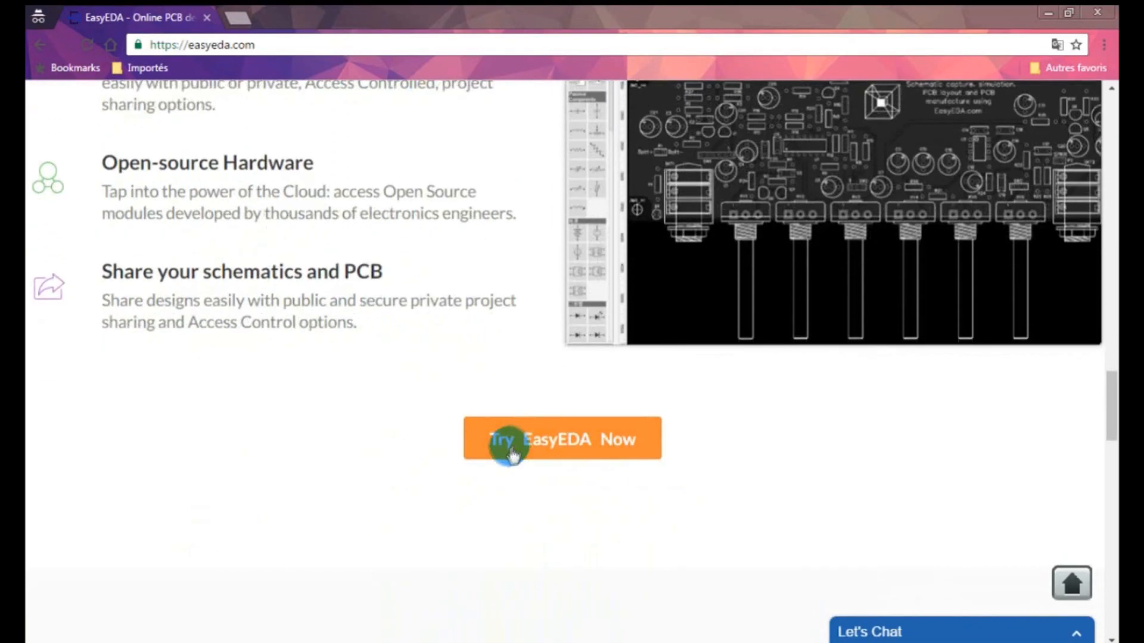
pyautogui.scroll(-4, 502, 446)
pyautogui.moveTo(774, 292); pyautogui.dragTo(365, 304)
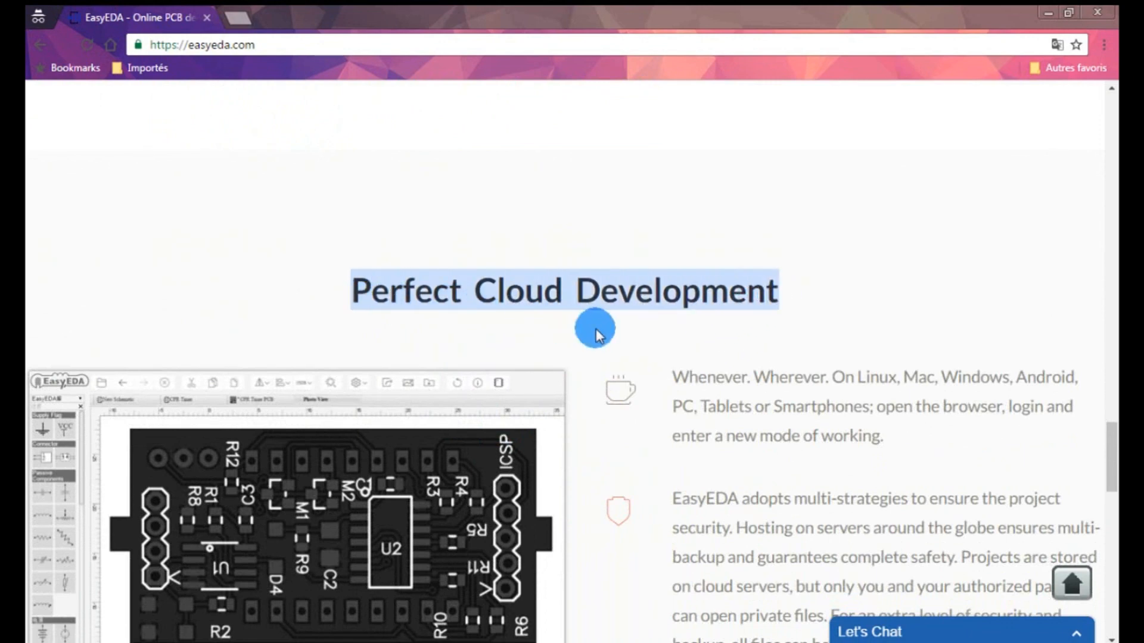
pyautogui.click(859, 330)
pyautogui.scroll(-3, 833, 331)
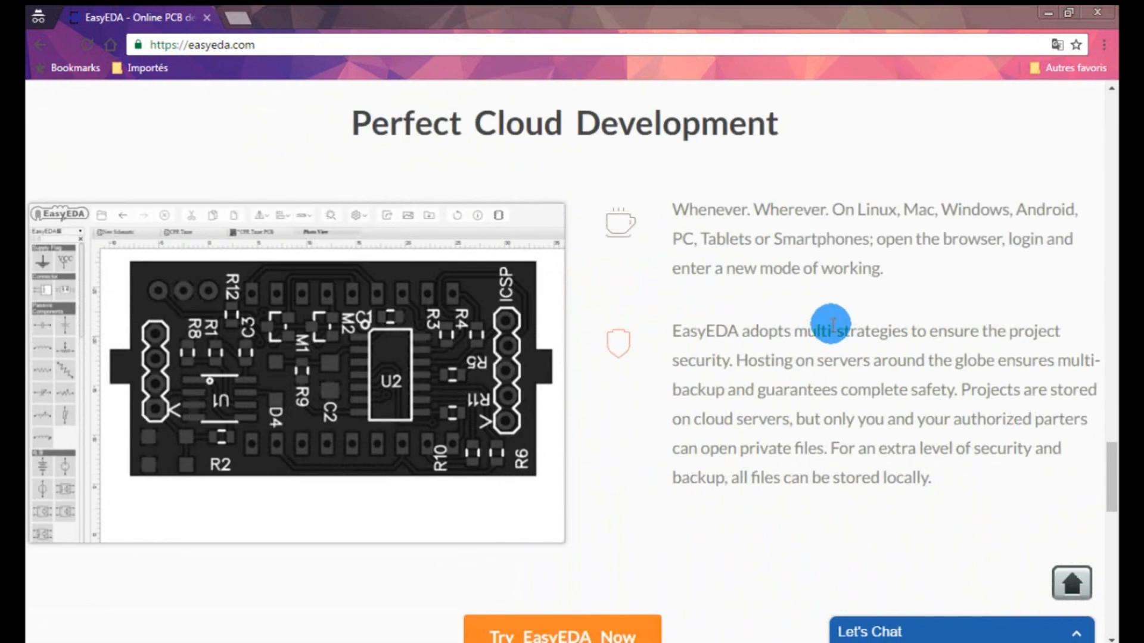
pyautogui.scroll(2, 389, 270)
# Open EasyEDA's Chrome Web Store listing in a new browser tab using the copied link.
pyautogui.click(235, 16)
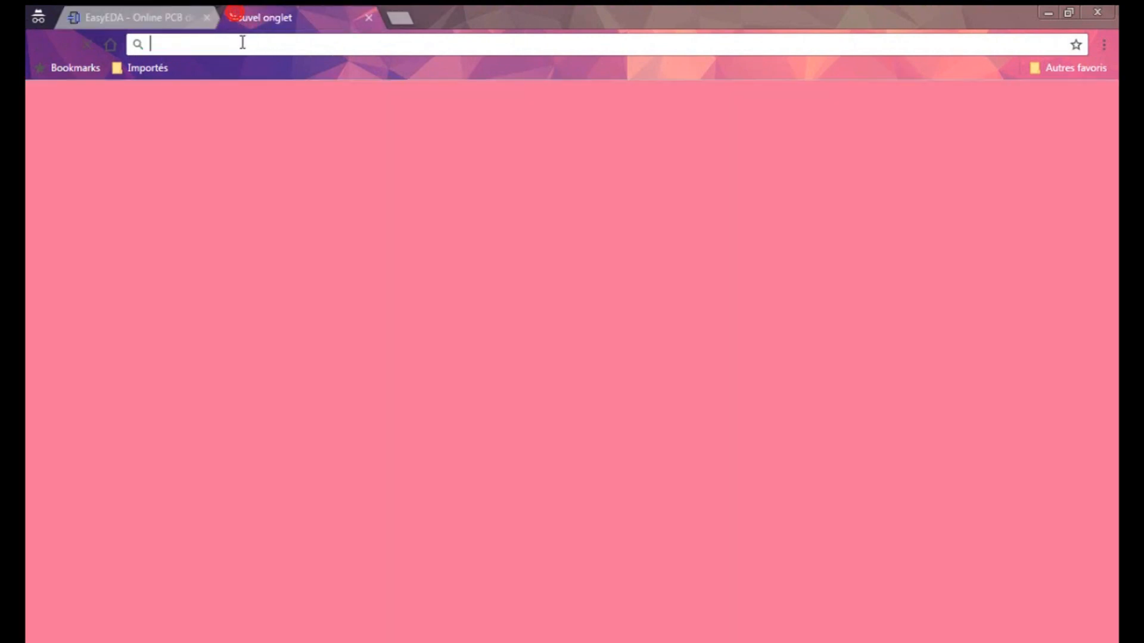
pyautogui.rightClick(241, 41)
pyautogui.click(279, 124)
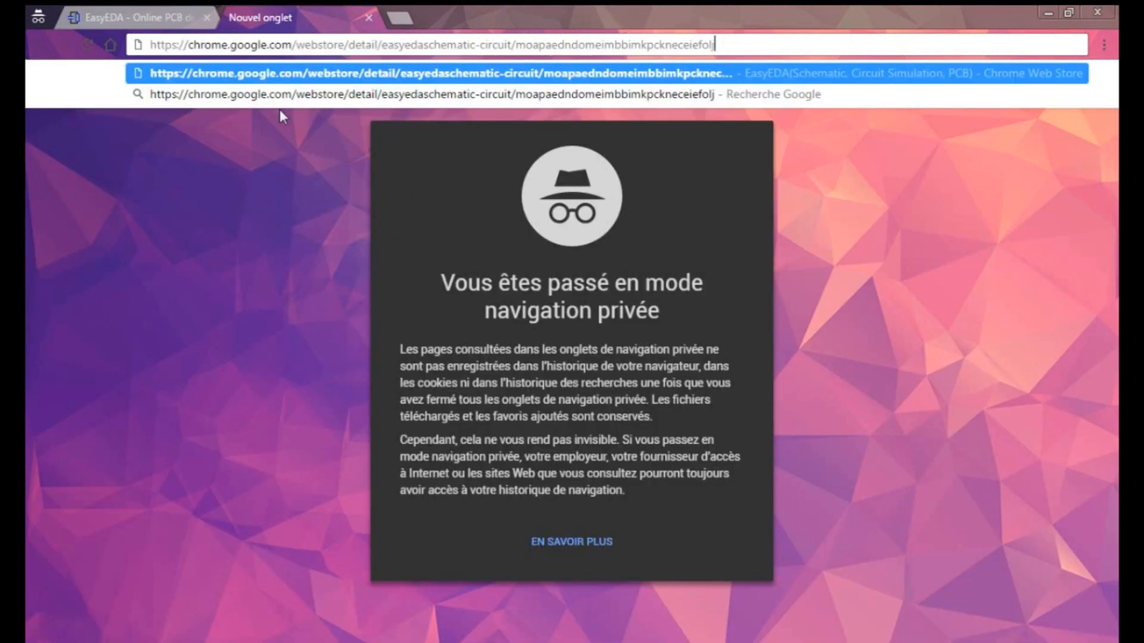
pyautogui.click(261, 75)
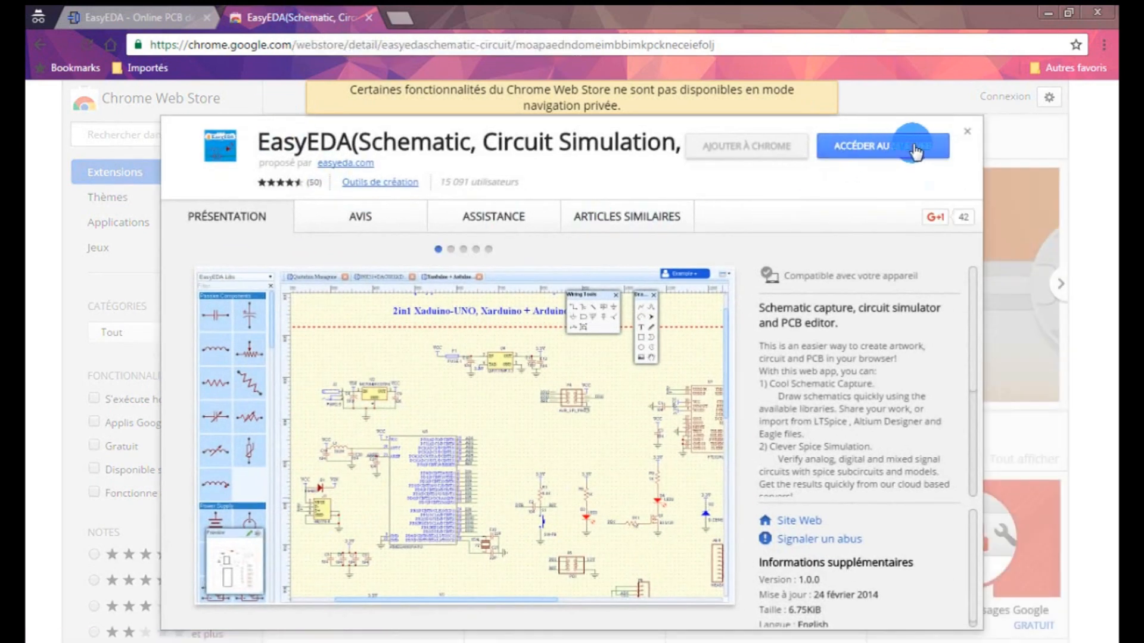
# View the second to fifth preview images of the EasyEDA store listing and close its browser tab.
pyautogui.click(451, 255)
pyautogui.click(463, 250)
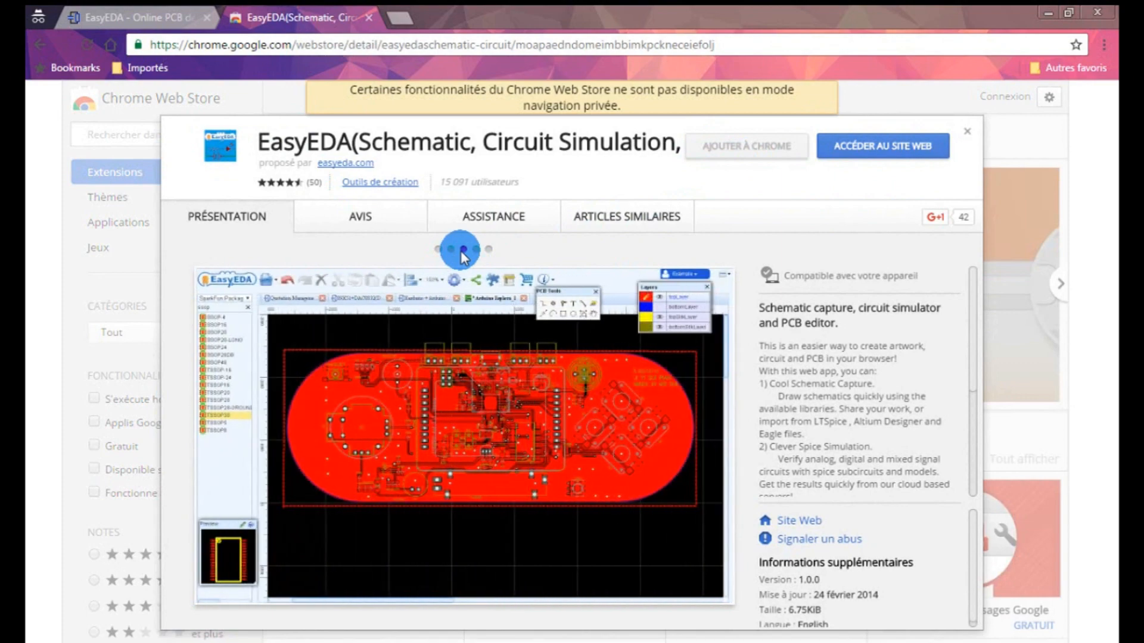
pyautogui.click(476, 250)
pyautogui.click(488, 249)
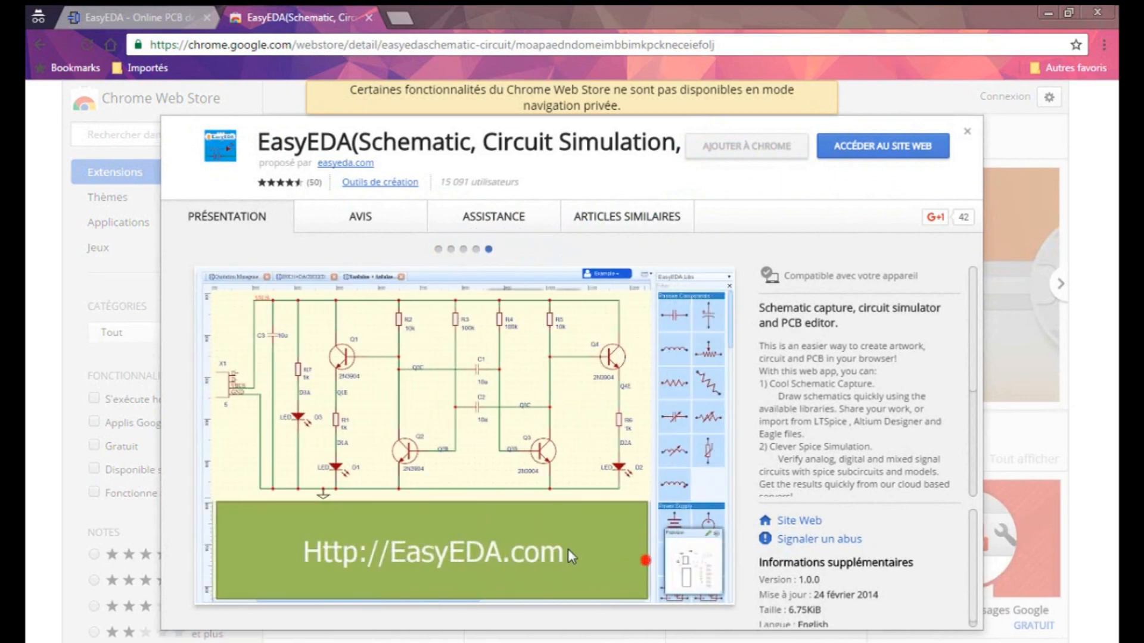
pyautogui.click(369, 18)
# Start a new project from the EasyEDA home page and bring up a blank schematic in the editor.
pyautogui.scroll(-10, 677, 286)
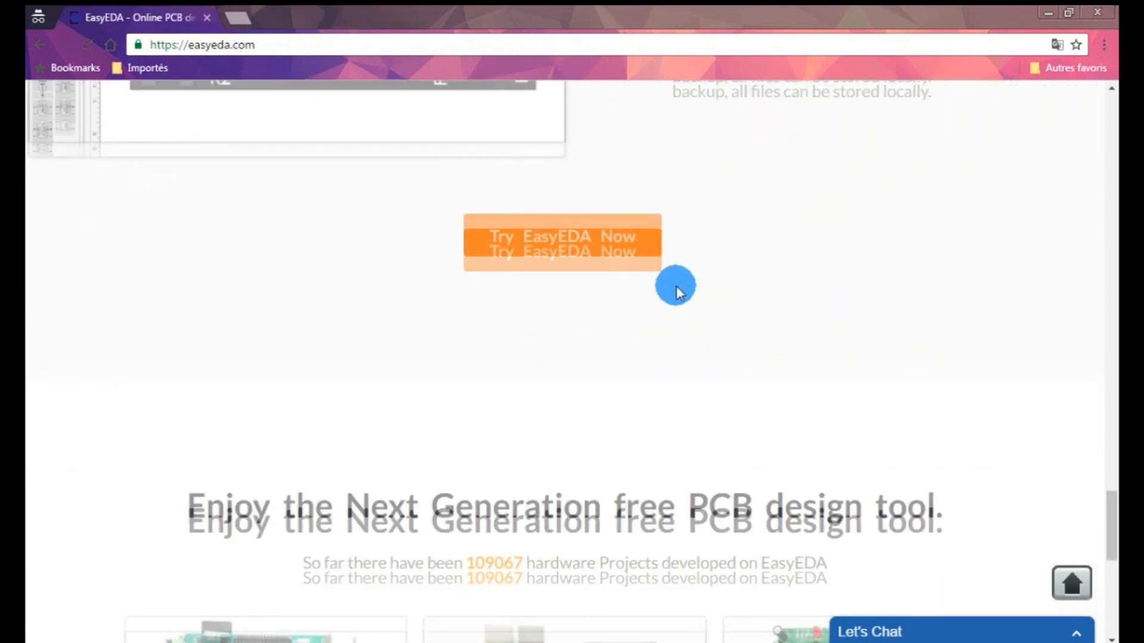
pyautogui.scroll(6, 677, 286)
pyautogui.scroll(20, 677, 286)
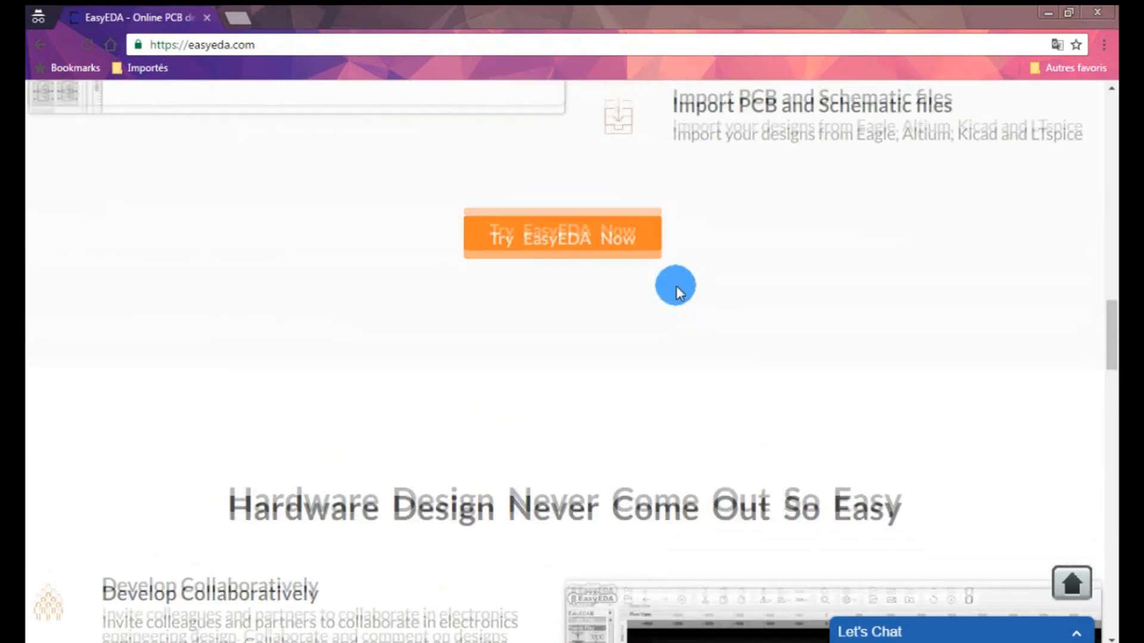
pyautogui.scroll(15, 677, 286)
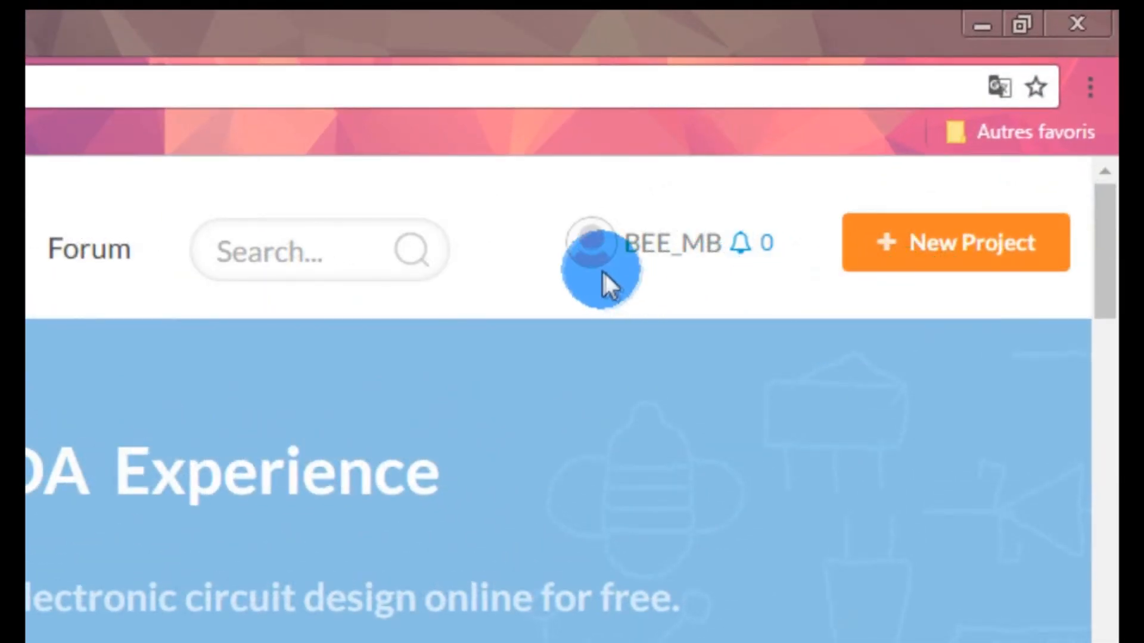
pyautogui.click(929, 265)
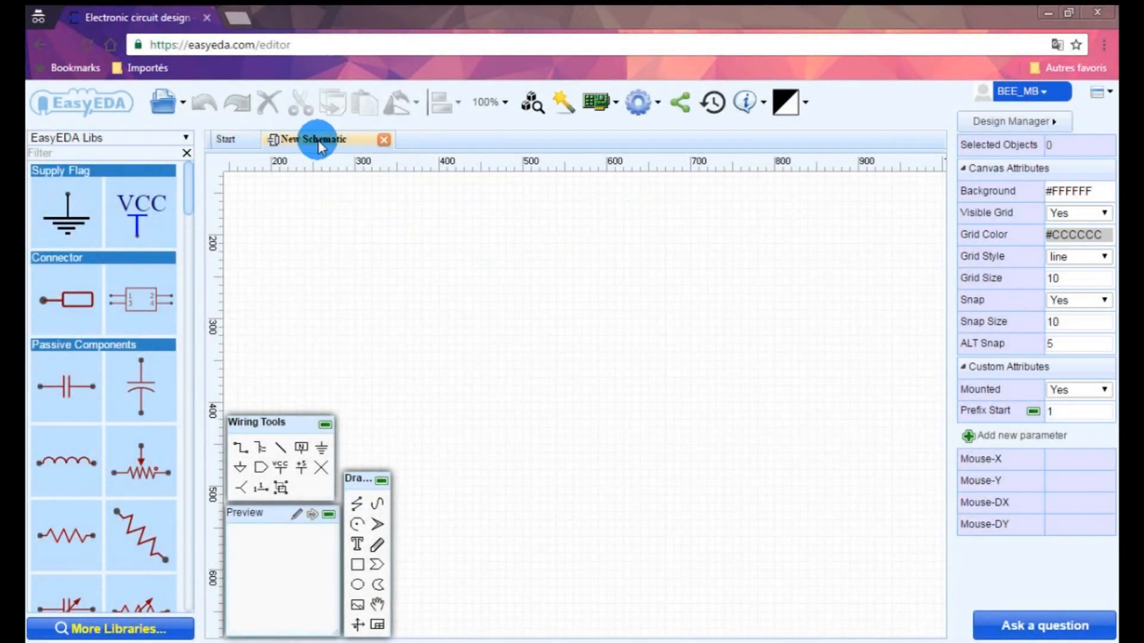
pyautogui.click(522, 310)
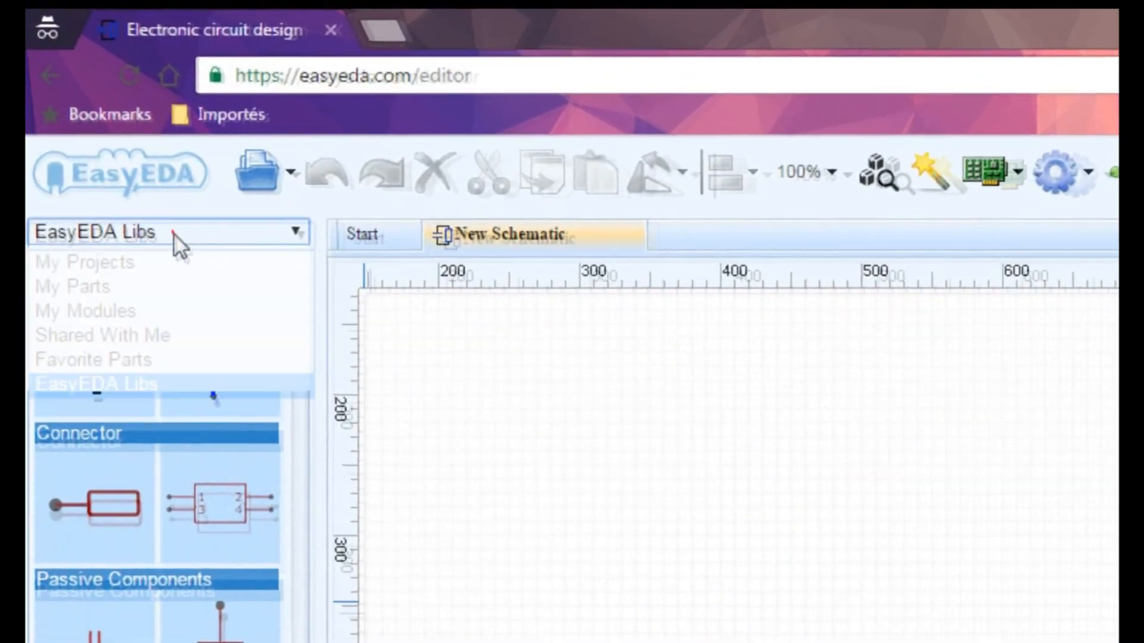
# Check the available part library sources, keep EasyEDA Libs, and look through its passive component symbols.
pyautogui.click(109, 139)
pyautogui.click(148, 444)
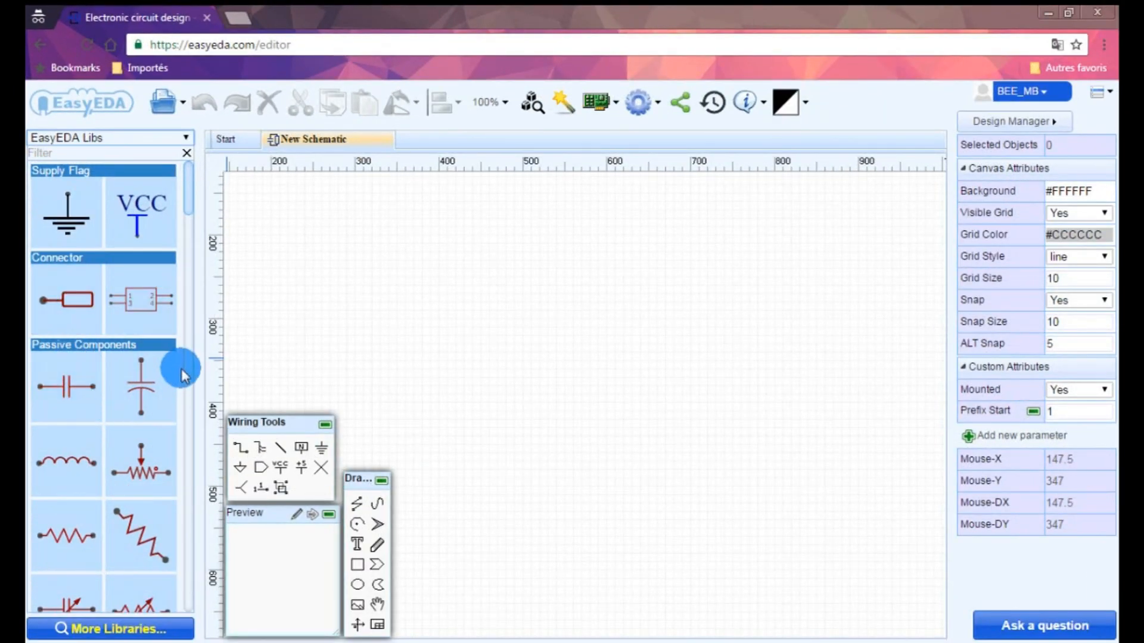
pyautogui.scroll(-4, 179, 370)
pyautogui.scroll(-1, 181, 368)
pyautogui.scroll(1, 181, 369)
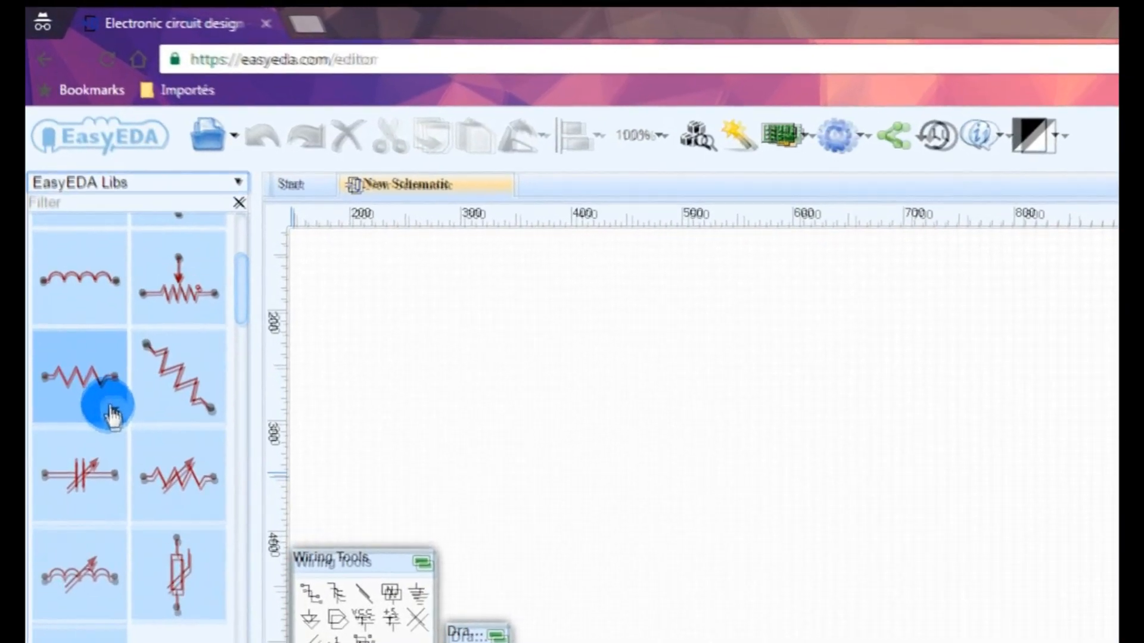
pyautogui.click(112, 413)
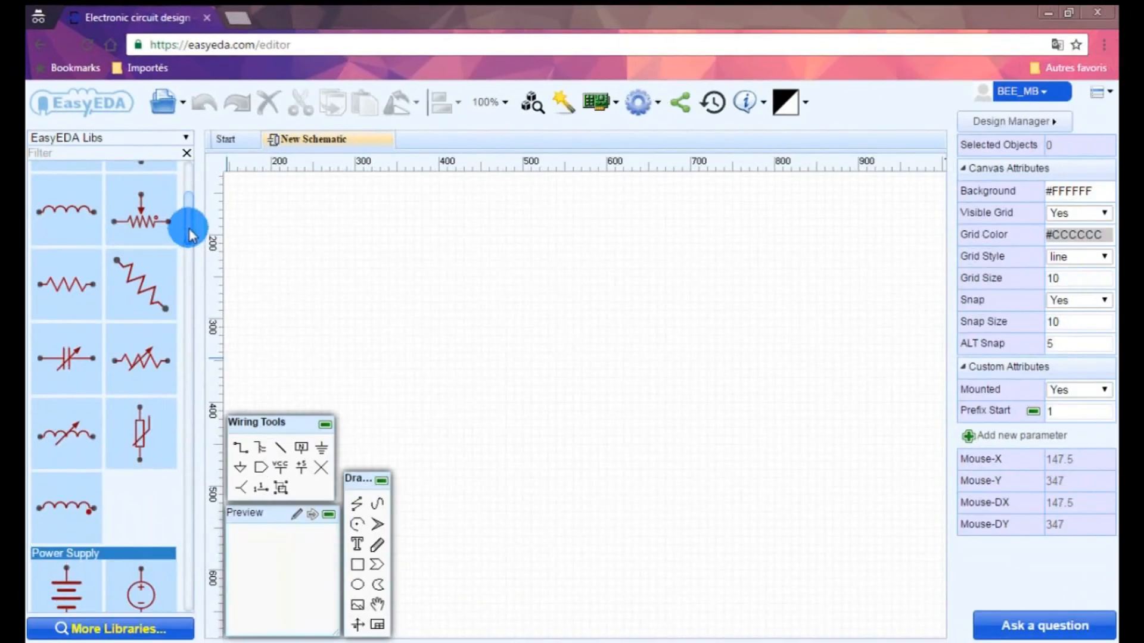
pyautogui.moveTo(188, 234); pyautogui.dragTo(185, 210)
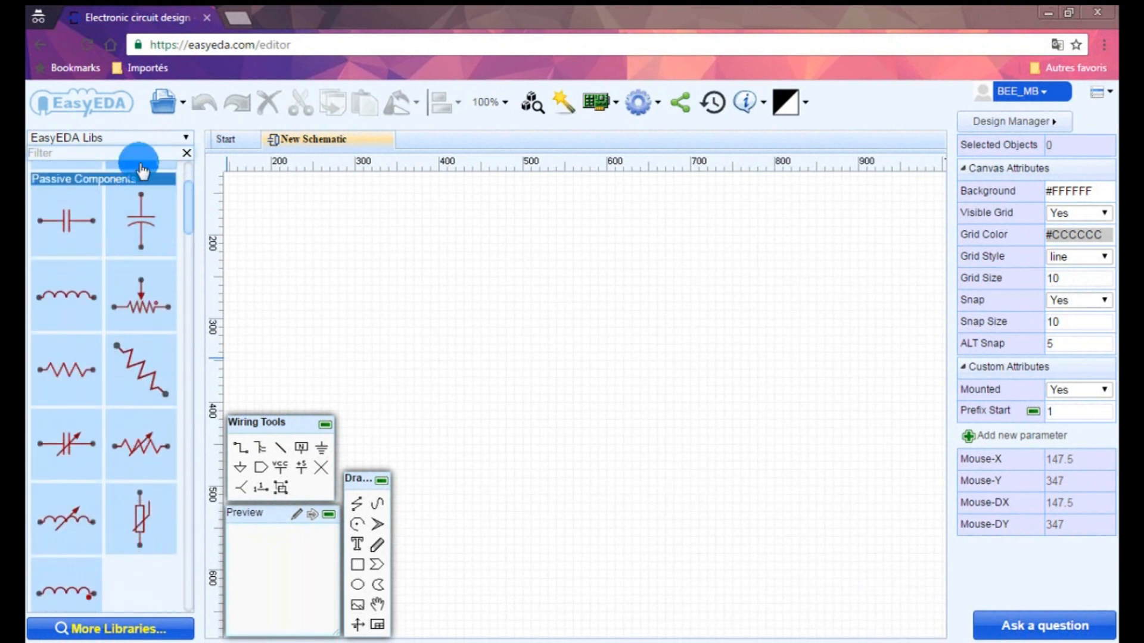
# Filter the EasyEDA Libs parts by 74hc595 and clear the filter.
pyautogui.write('4hc')
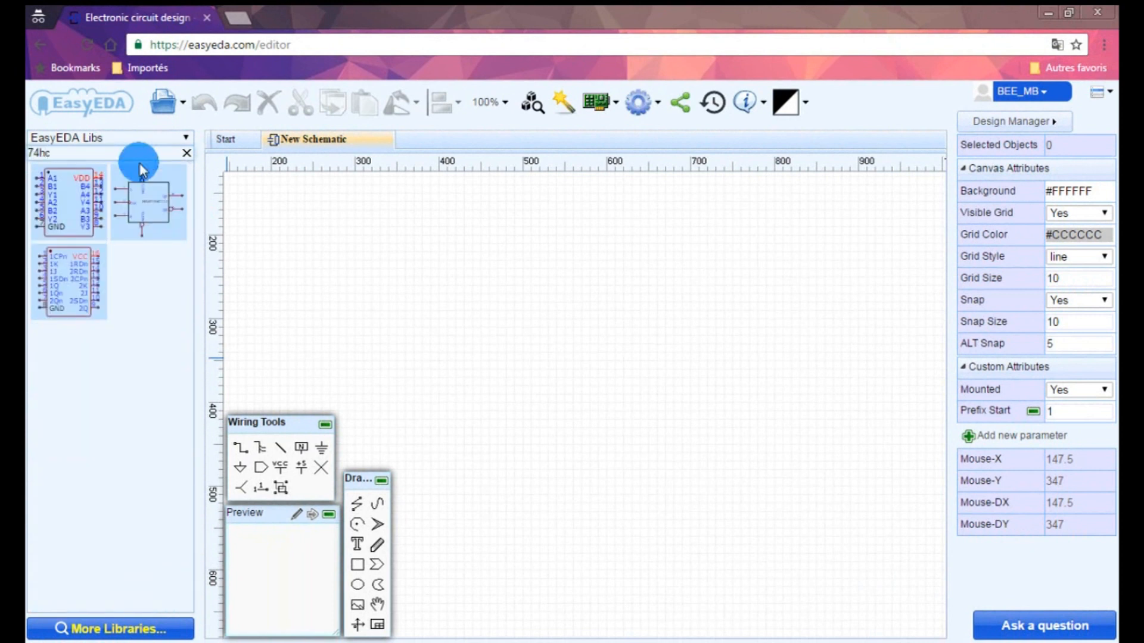
pyautogui.write('595')
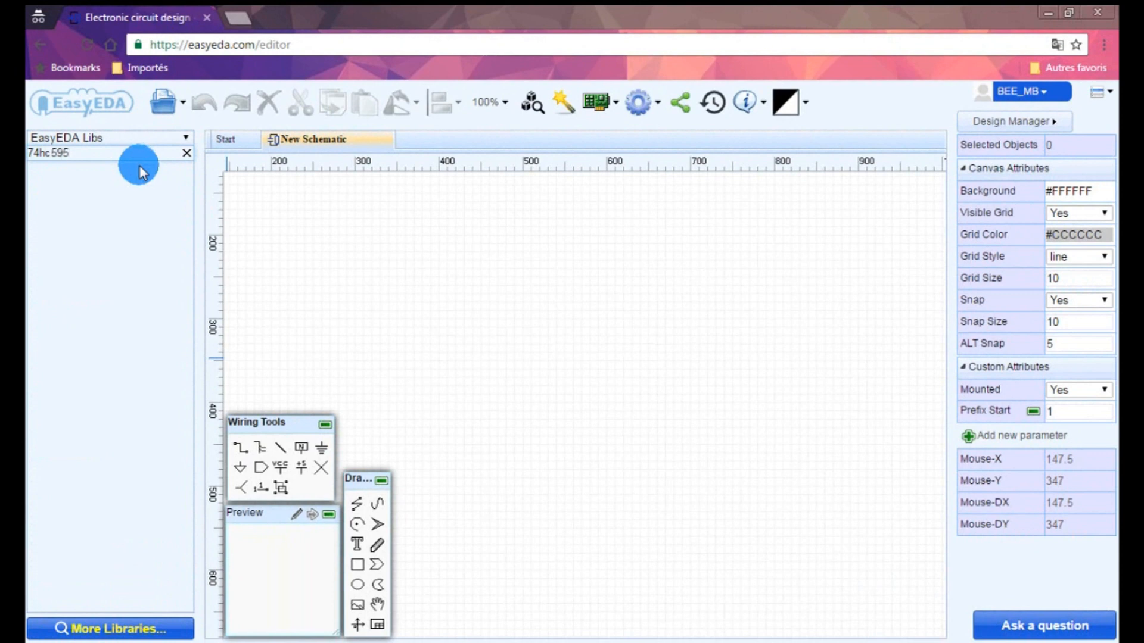
pyautogui.click(186, 154)
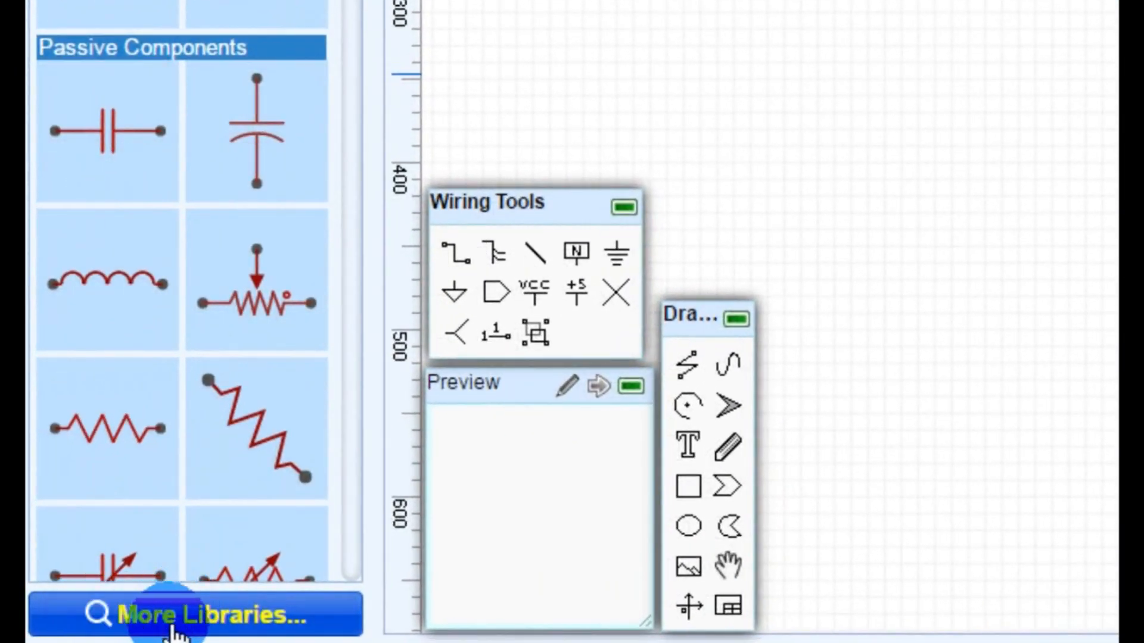
# Search the extended component libraries for 74hc595.
pyautogui.click(173, 625)
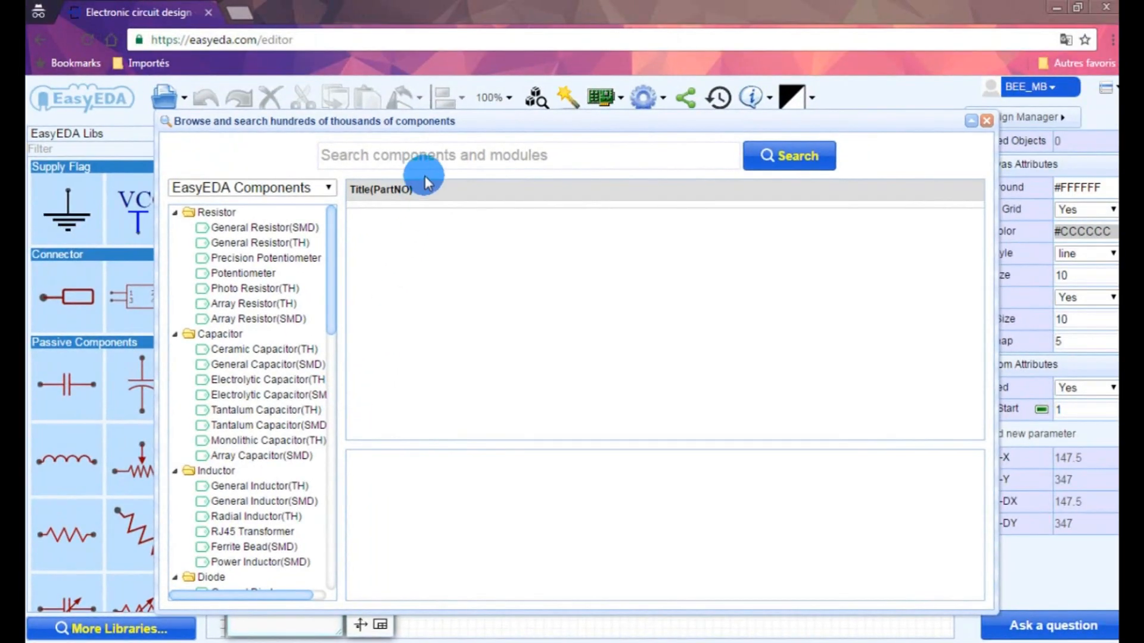
pyautogui.click(427, 160)
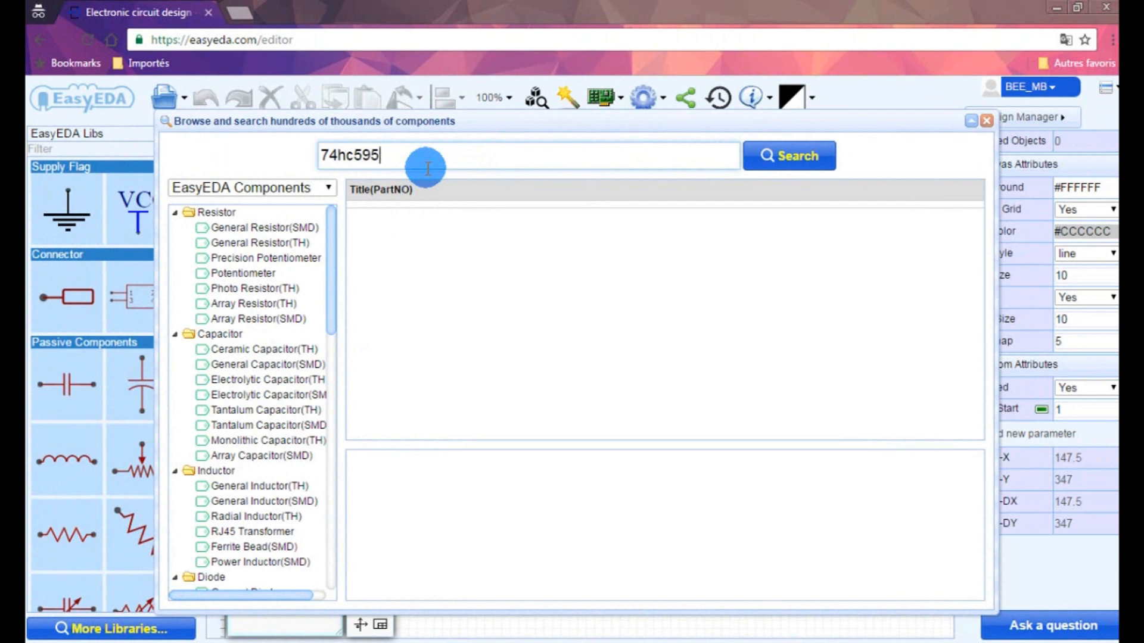
pyautogui.click(788, 166)
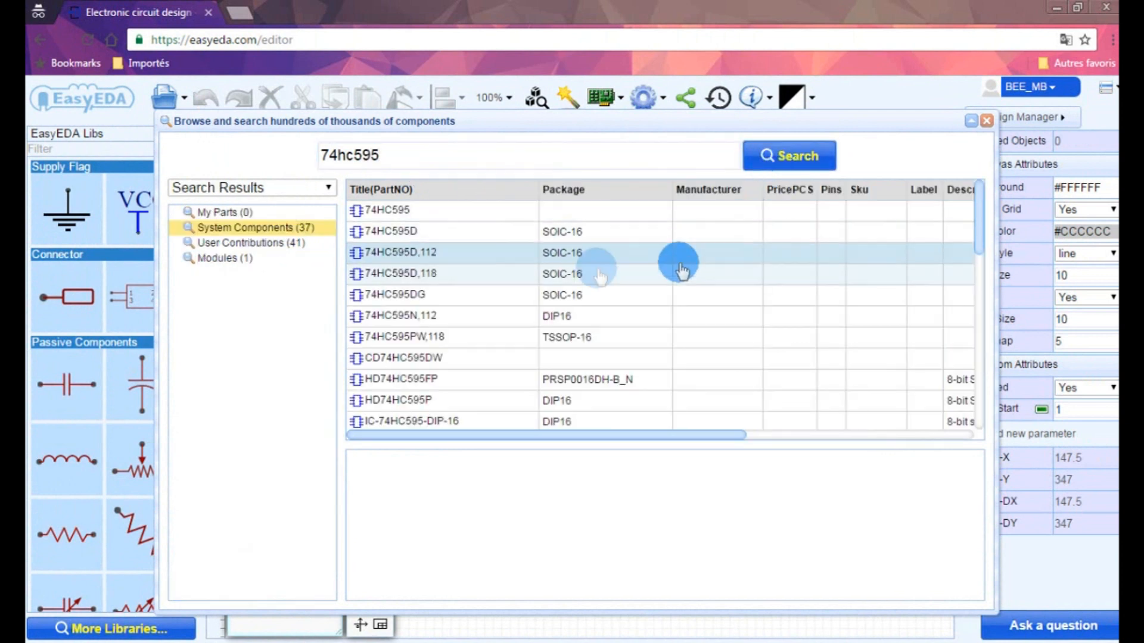
# Place four 74HC595 symbols from the system components on the schematic in a two-by-two arrangement.
pyautogui.click(395, 214)
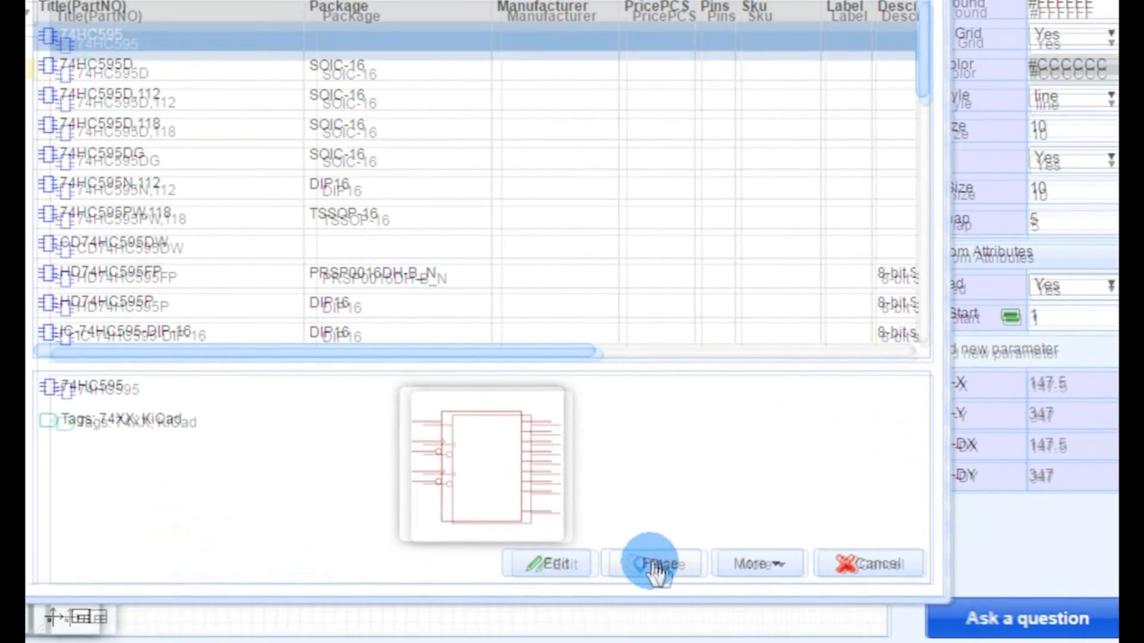
pyautogui.click(626, 560)
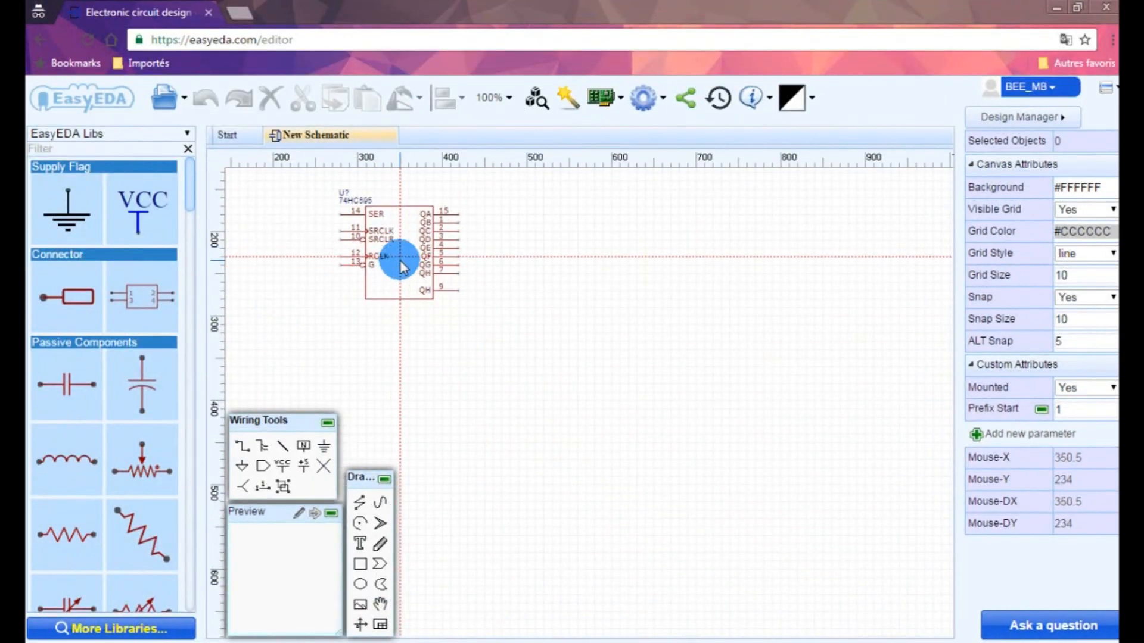
pyautogui.click(398, 262)
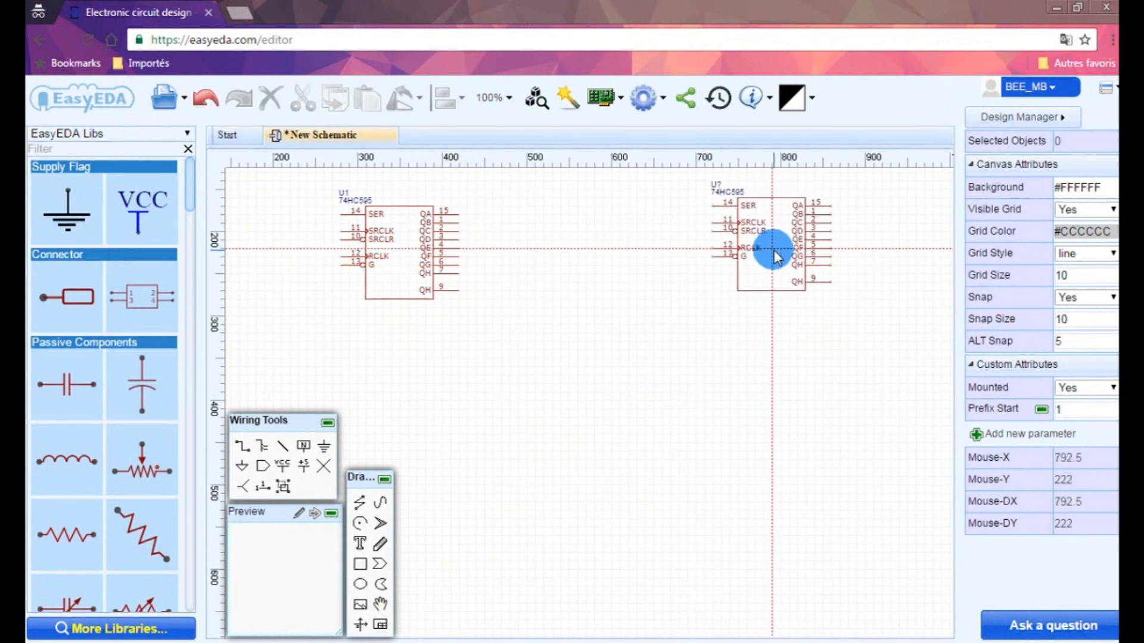
pyautogui.click(404, 455)
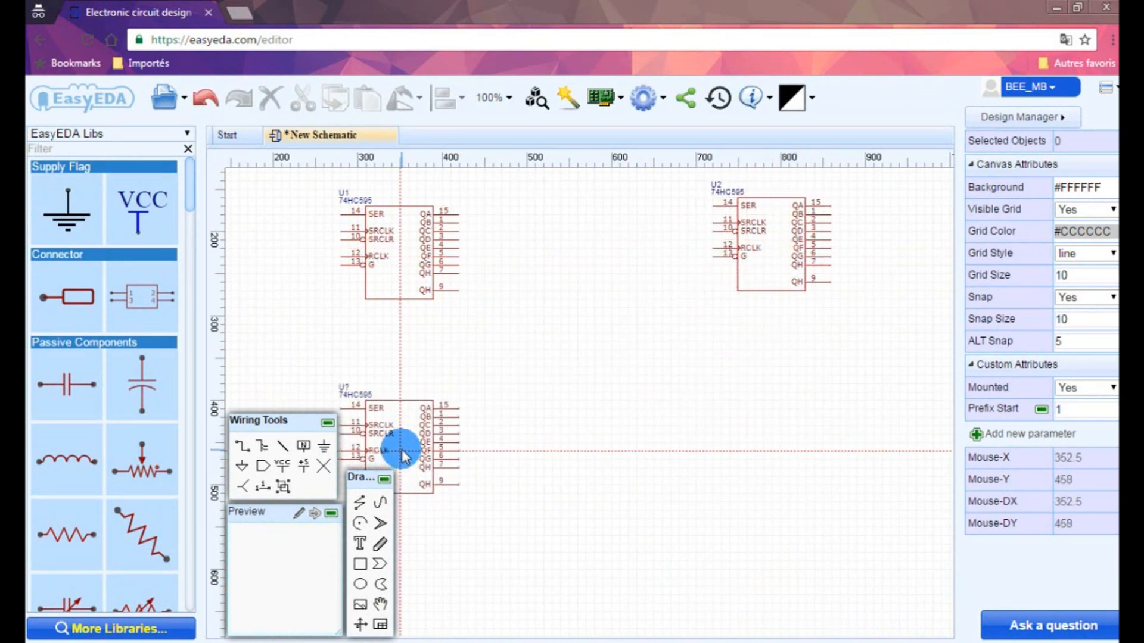
pyautogui.click(778, 455)
pyautogui.click(777, 444)
pyautogui.rightClick(634, 452)
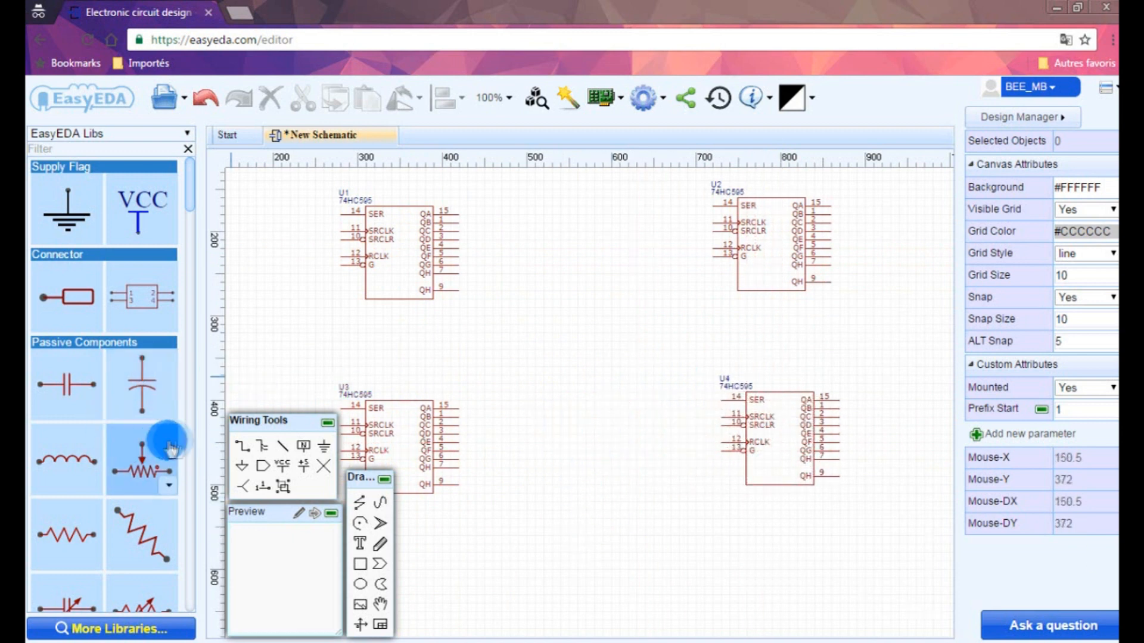
# Place a column of eight 1N4001 diodes facing the QA to QH output pins of U1.
pyautogui.scroll(-5, 179, 453)
pyautogui.click(67, 365)
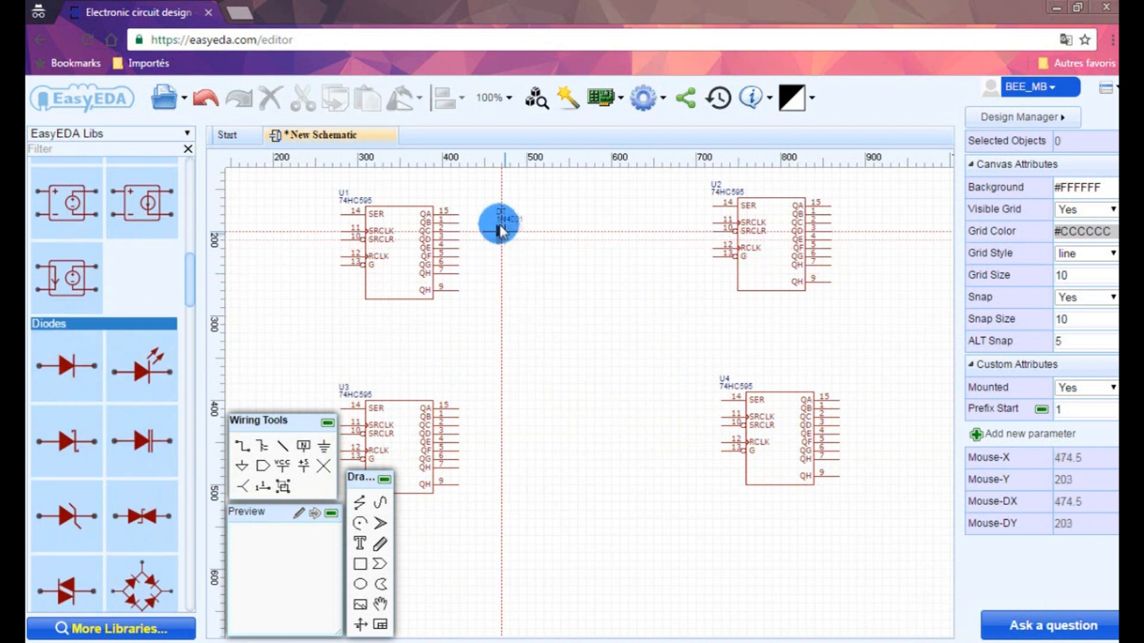
pyautogui.click(490, 221)
pyautogui.click(489, 230)
pyautogui.click(489, 238)
pyautogui.click(490, 246)
pyautogui.click(491, 254)
pyautogui.click(491, 264)
pyautogui.click(492, 271)
pyautogui.rightClick(570, 300)
# Place a column of seven 1N4001 diodes just outside the input-side pins of U2.
pyautogui.click(66, 366)
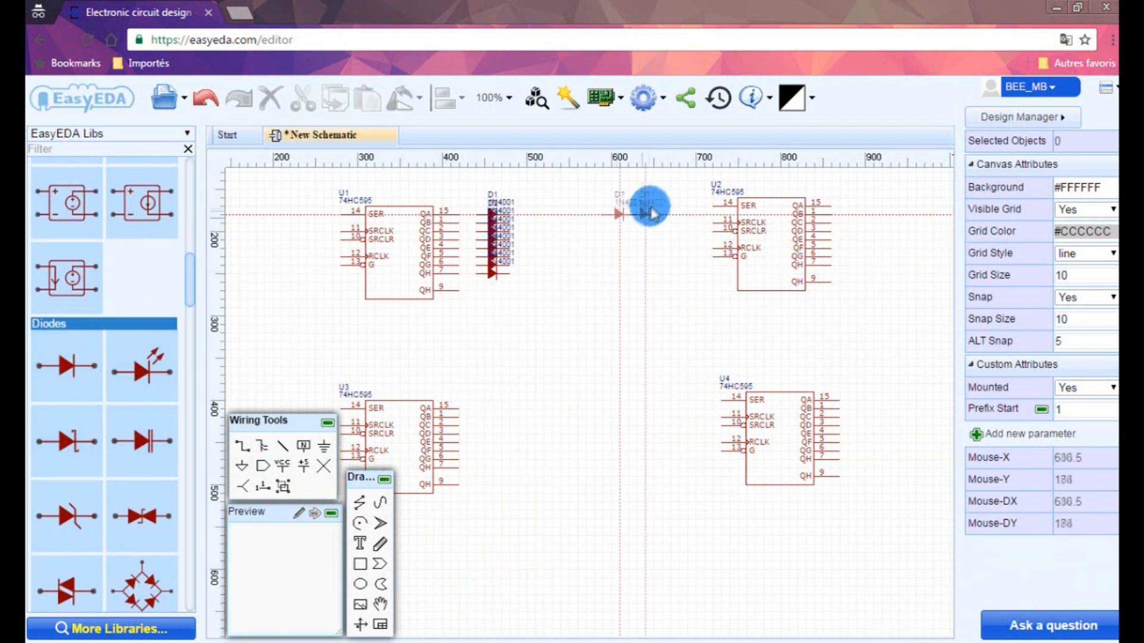
pyautogui.click(687, 217)
pyautogui.click(687, 224)
pyautogui.click(688, 233)
pyautogui.click(688, 241)
pyautogui.click(689, 247)
pyautogui.click(687, 256)
pyautogui.rightClick(679, 260)
# Rotate U2 and U4 by 180° so their Q pins face the sheet's centre, and reposition both chips.
pyautogui.click(750, 272)
pyautogui.press('space')
pyautogui.press('space')
pyautogui.moveTo(768, 281); pyautogui.dragTo(764, 250)
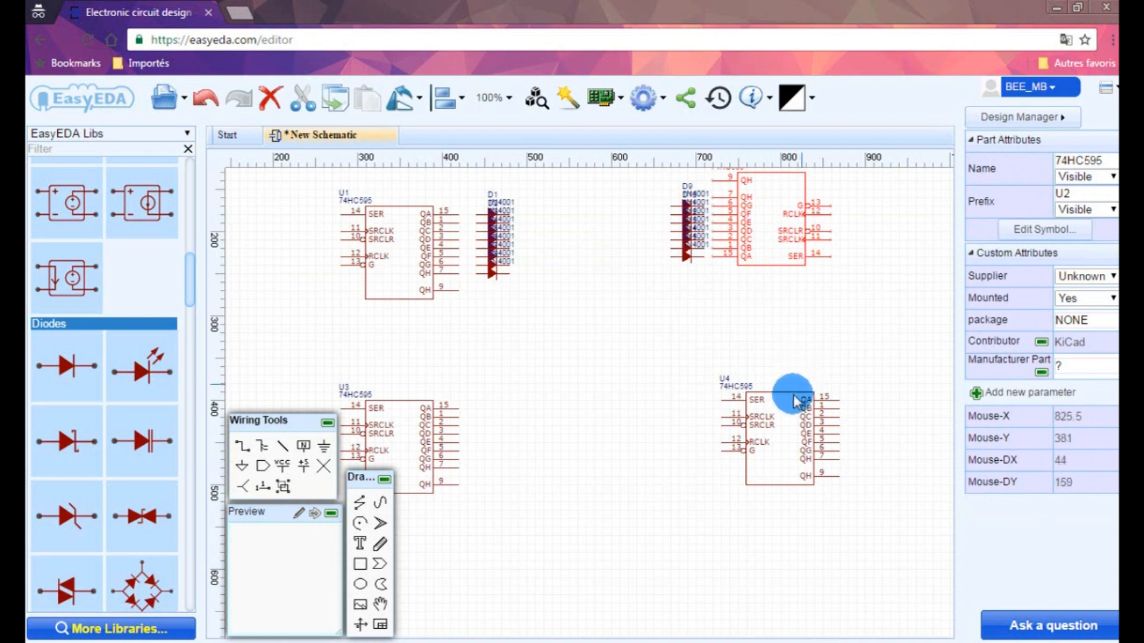
pyautogui.press('space')
pyautogui.press('space')
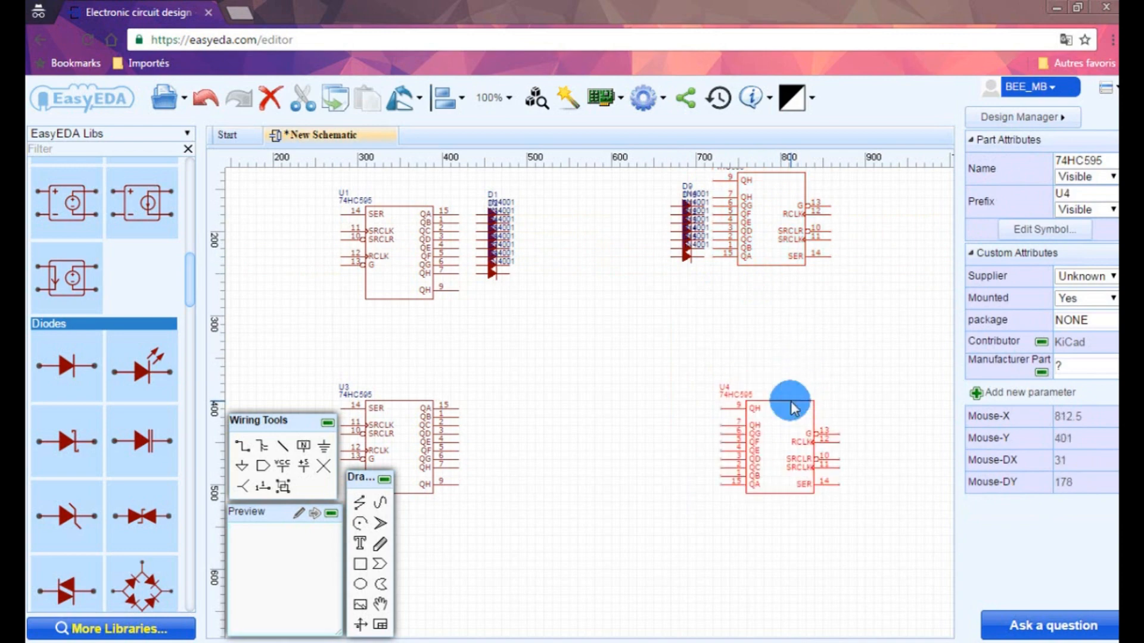
pyautogui.moveTo(776, 420); pyautogui.dragTo(791, 411)
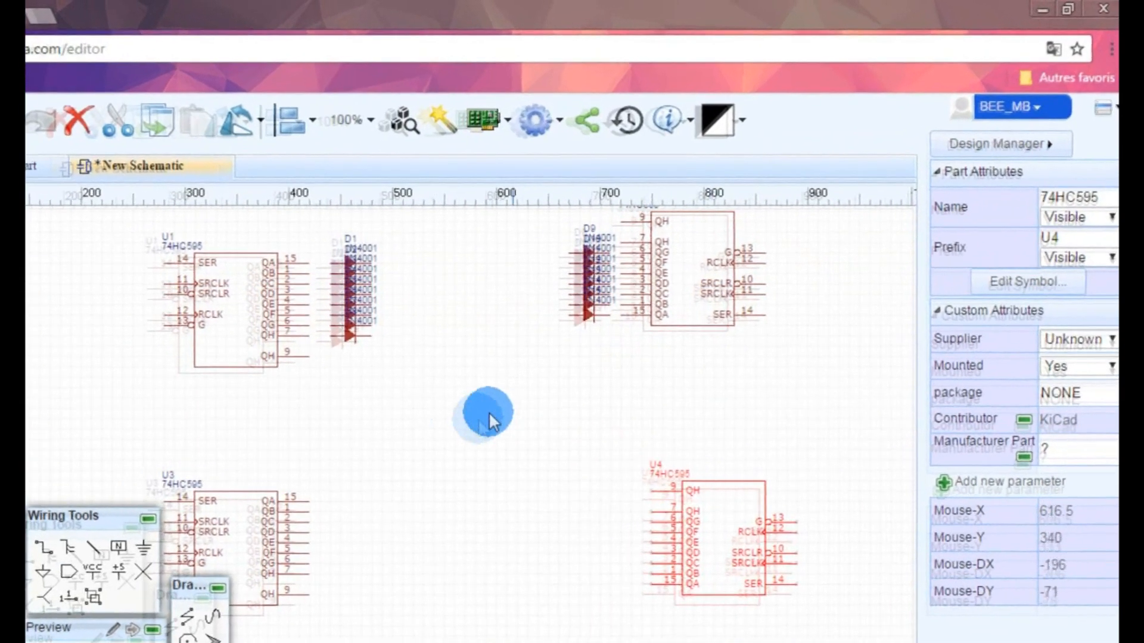
# Rotate the seven-diode column beside U2 by 180° as a group and realign it with the chip's Q pins.
pyautogui.click(600, 339)
pyautogui.moveTo(371, 291); pyautogui.dragTo(463, 466)
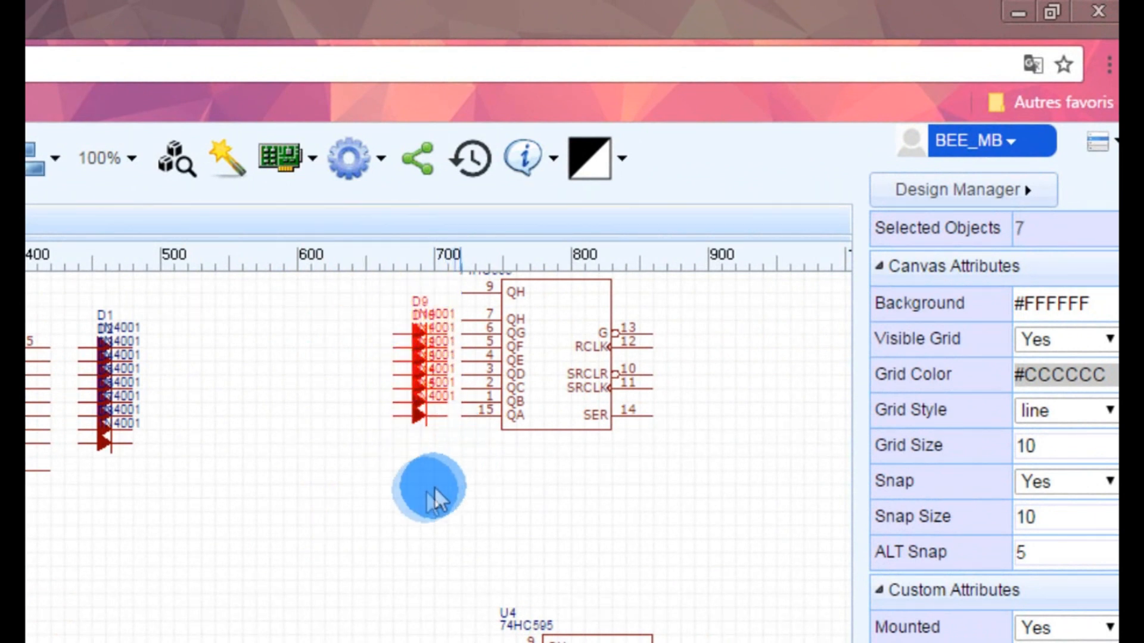
pyautogui.press('space')
pyautogui.press('space')
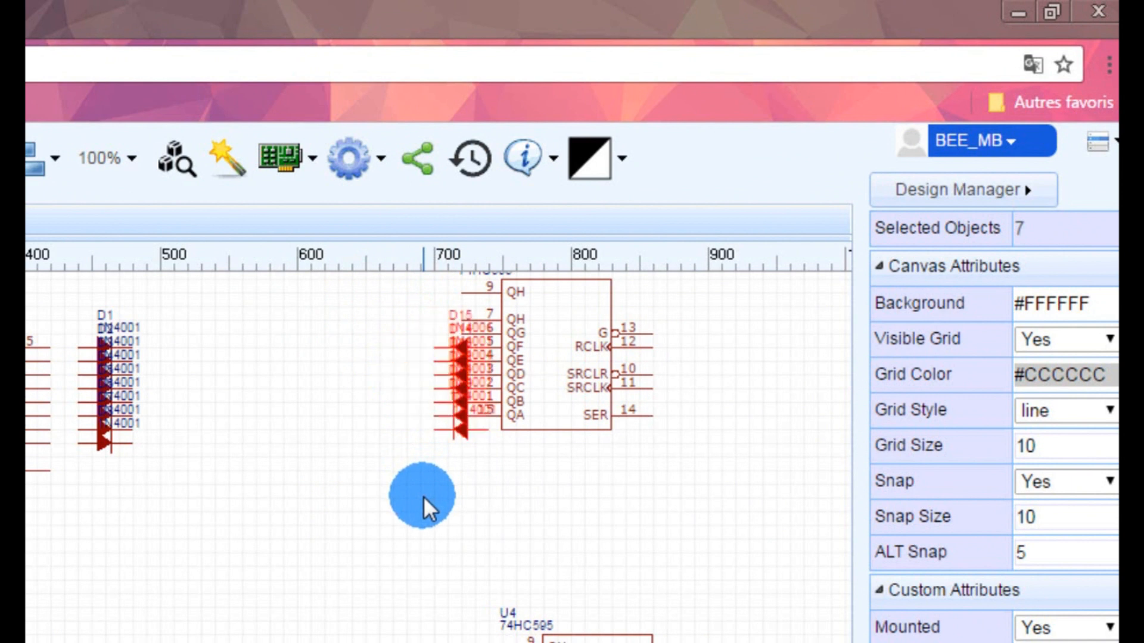
pyautogui.moveTo(463, 435); pyautogui.dragTo(416, 414)
pyautogui.click(434, 459)
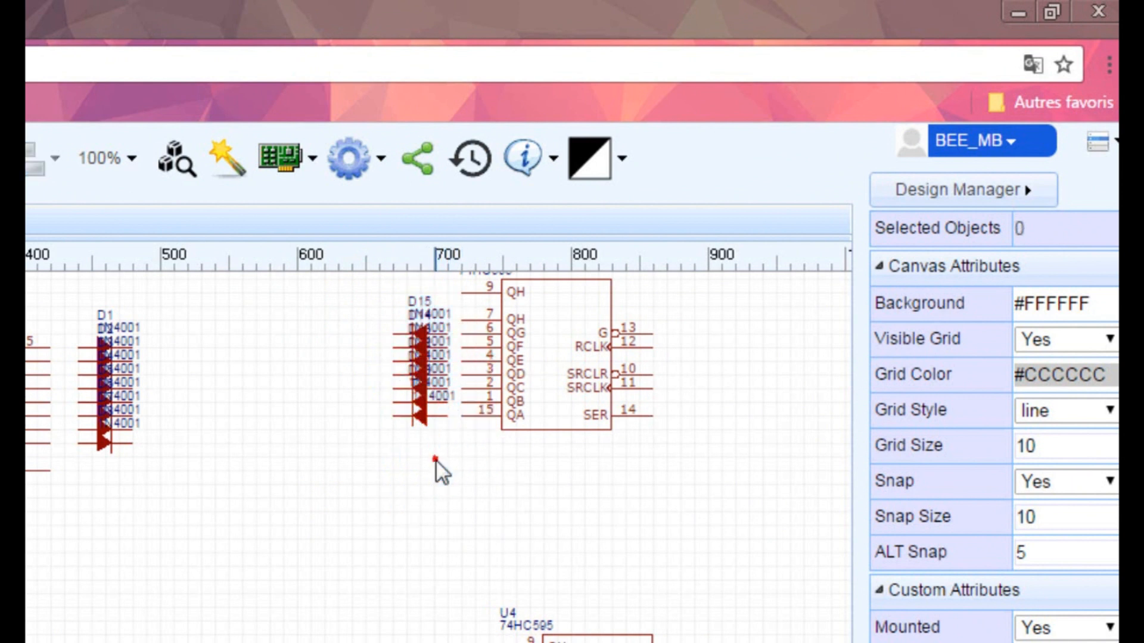
# Wire the diodes beside U2 to the matching Q pins of the chip, starting from QA.
pyautogui.press('w')
pyautogui.click(448, 416)
pyautogui.click(462, 416)
pyautogui.click(447, 400)
pyautogui.click(461, 388)
pyautogui.click(447, 388)
pyautogui.click(461, 375)
pyautogui.click(447, 375)
pyautogui.click(461, 361)
pyautogui.click(448, 361)
pyautogui.click(435, 348)
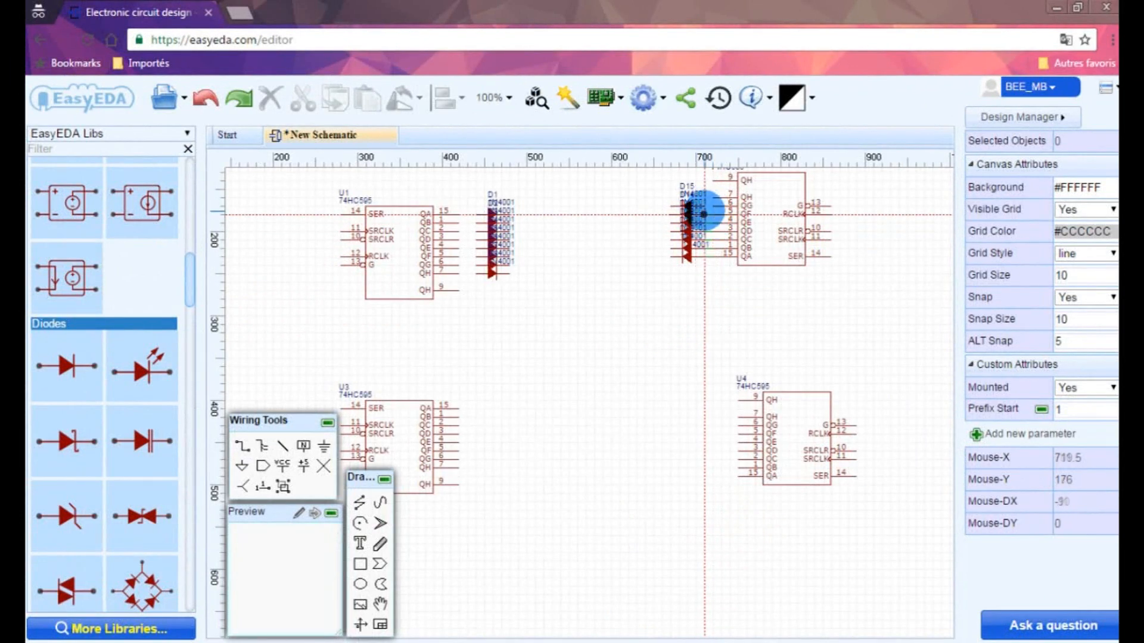
pyautogui.scroll(2, 705, 214)
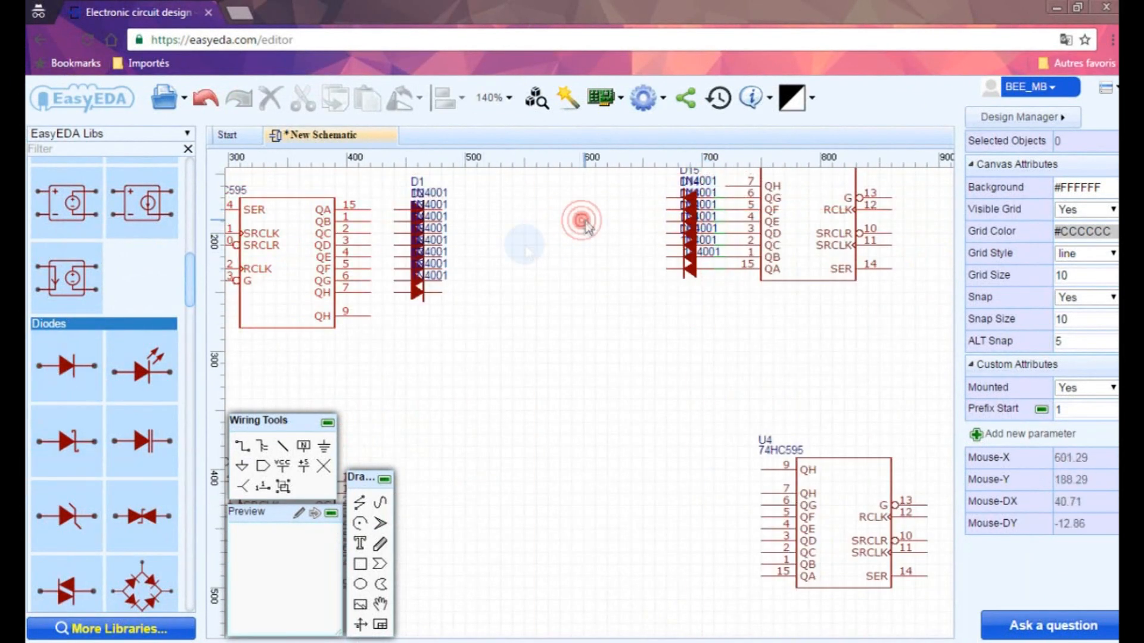
pyautogui.click(594, 243)
pyautogui.scroll(3, 596, 247)
pyautogui.moveTo(581, 328); pyautogui.dragTo(724, 262)
pyautogui.scroll(-5, 536, 331)
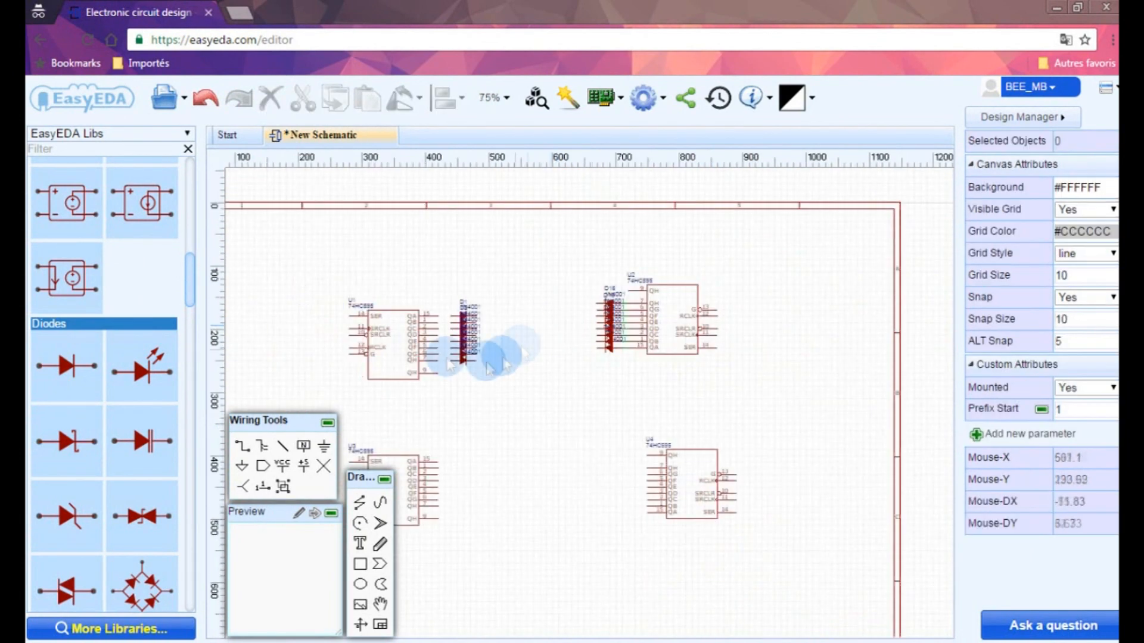
pyautogui.scroll(3, 518, 301)
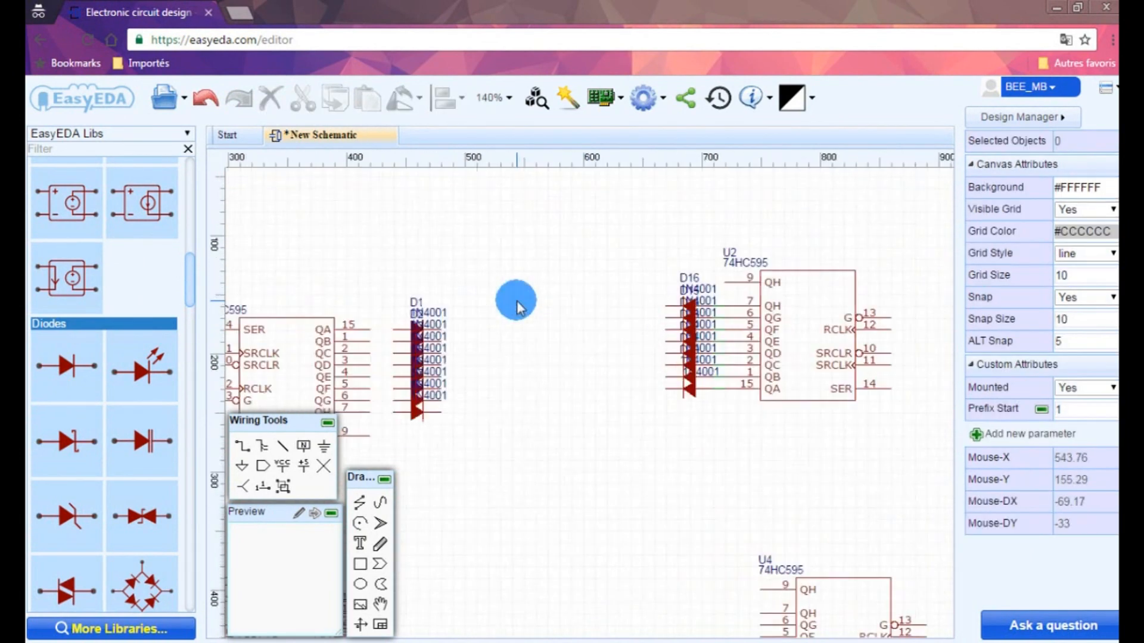
# Compare the user-contributed library results for "connector" and select the 8-pin connector with package 1X08.
pyautogui.click(136, 632)
pyautogui.scroll(2, 465, 227)
pyautogui.click(426, 291)
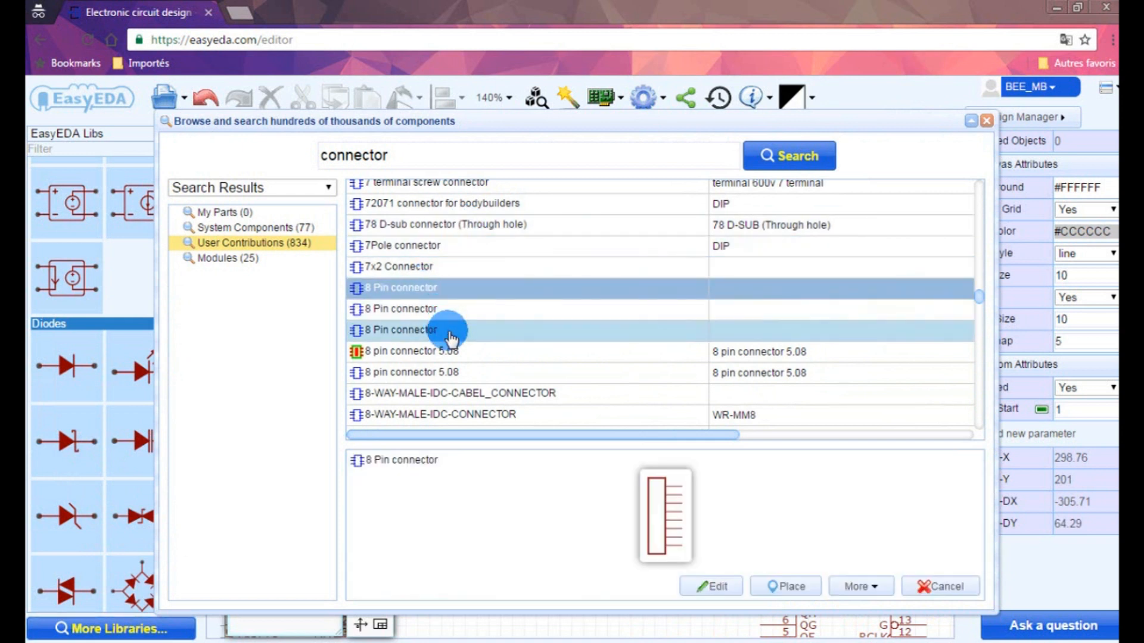
pyautogui.click(445, 329)
pyautogui.click(483, 353)
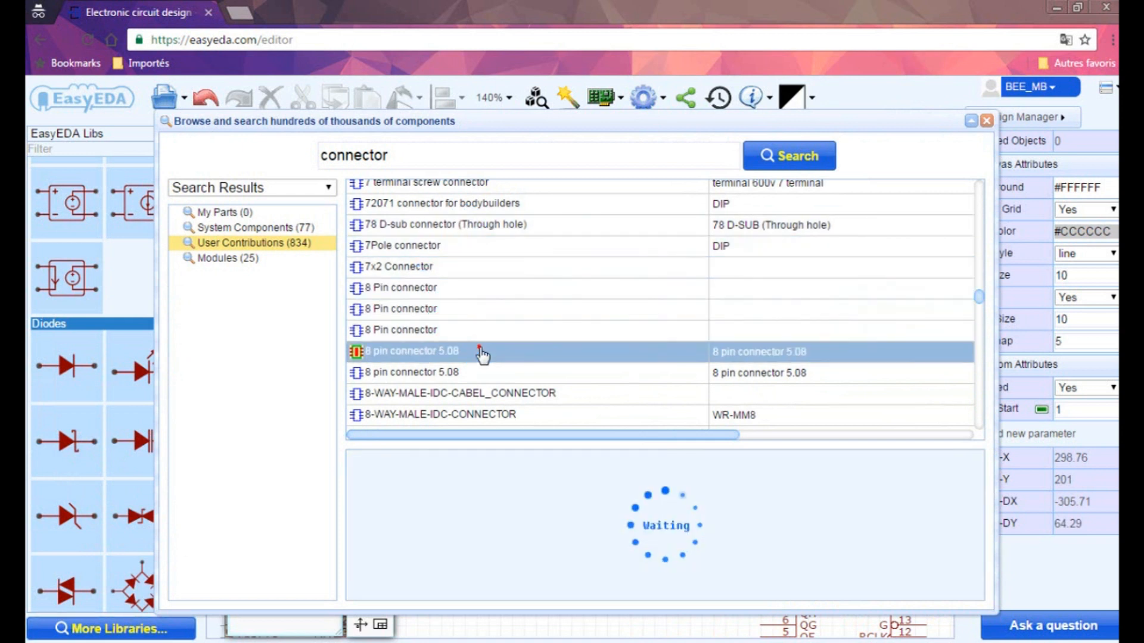
pyautogui.scroll(-3, 480, 351)
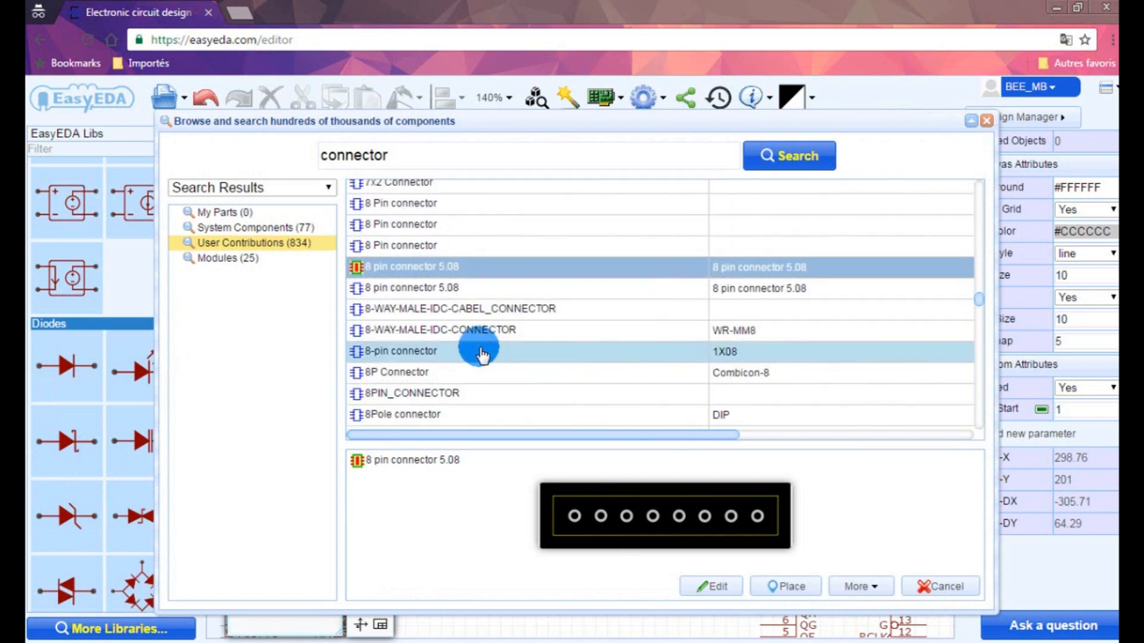
pyautogui.click(440, 290)
pyautogui.click(409, 351)
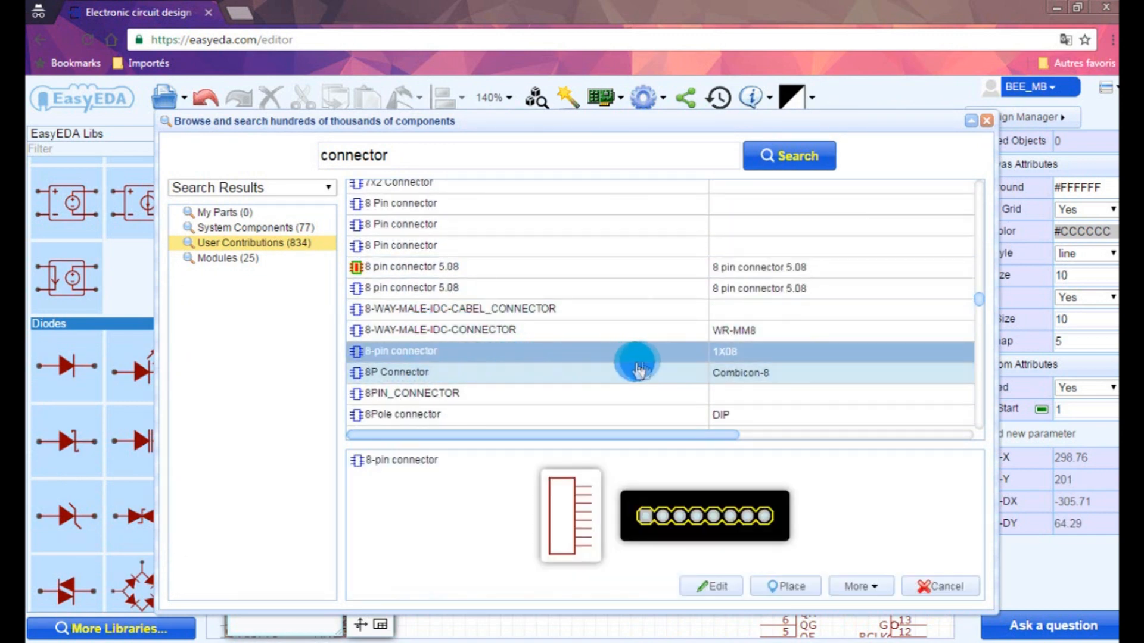
# Place one 8-pin connector beside the U2 diode column, with its pins lined up with the diodes.
pyautogui.click(784, 587)
pyautogui.click(581, 341)
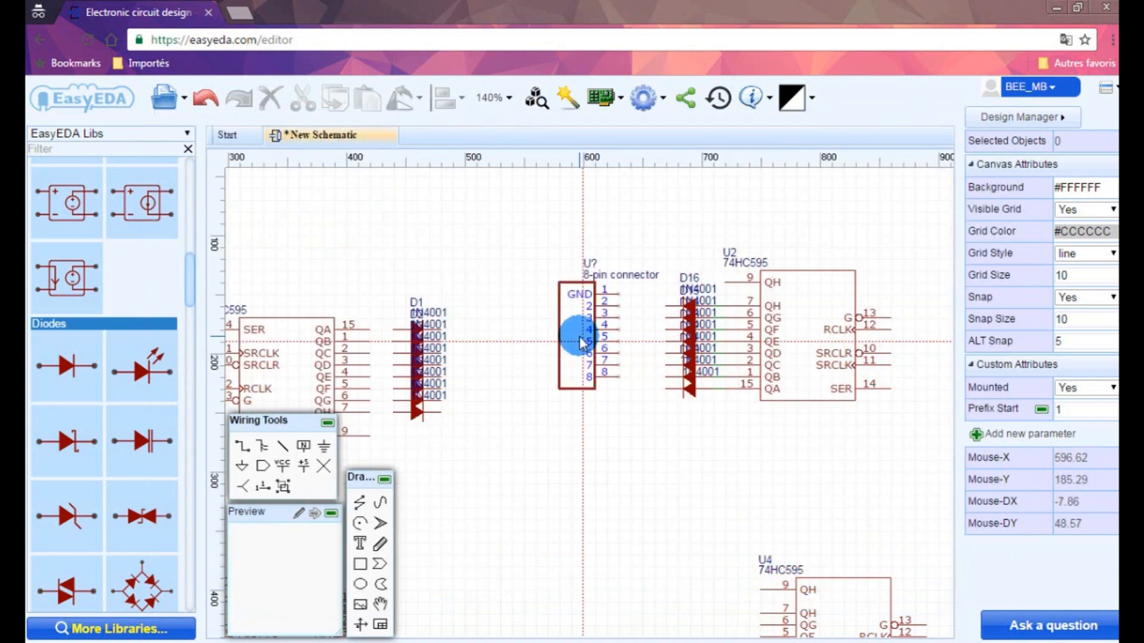
pyautogui.moveTo(583, 342); pyautogui.dragTo(620, 357)
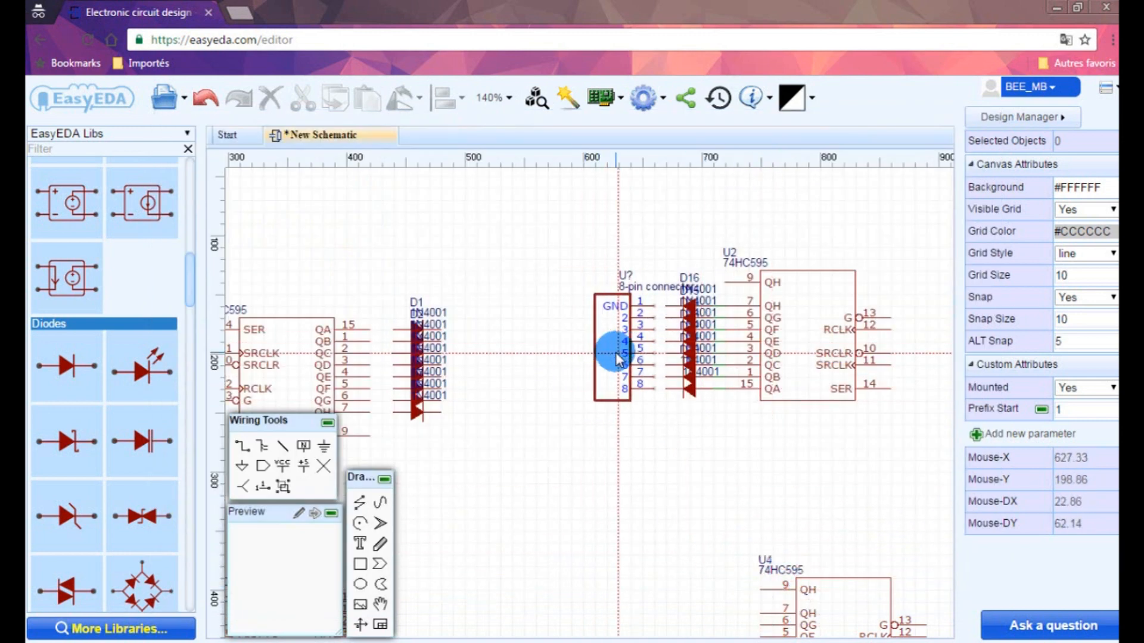
pyautogui.click(616, 353)
pyautogui.rightClick(537, 343)
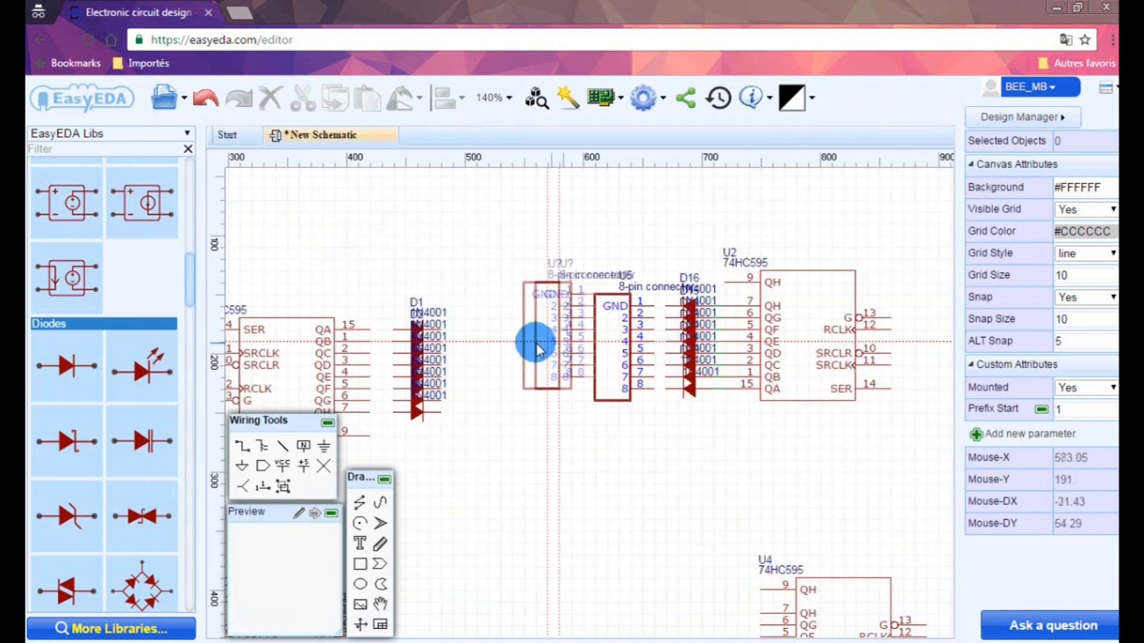
# Change the connector's GND pin label to 1 and start wiring its pins to the adjacent diodes.
pyautogui.doubleClick(618, 312)
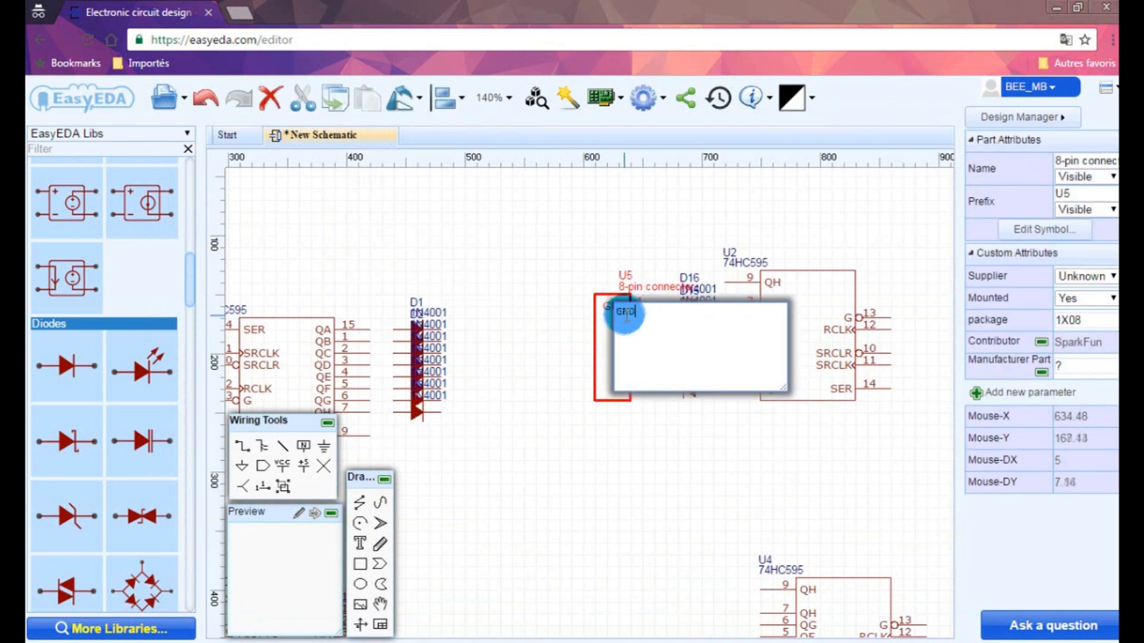
pyautogui.doubleClick(620, 311)
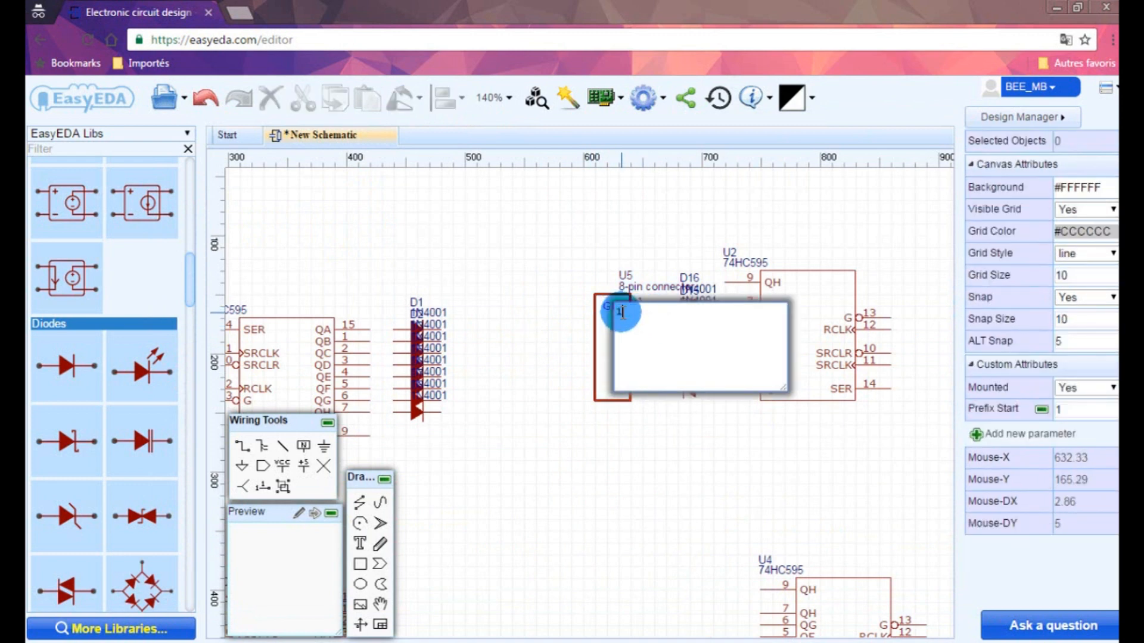
pyautogui.write('1')
pyautogui.click(498, 331)
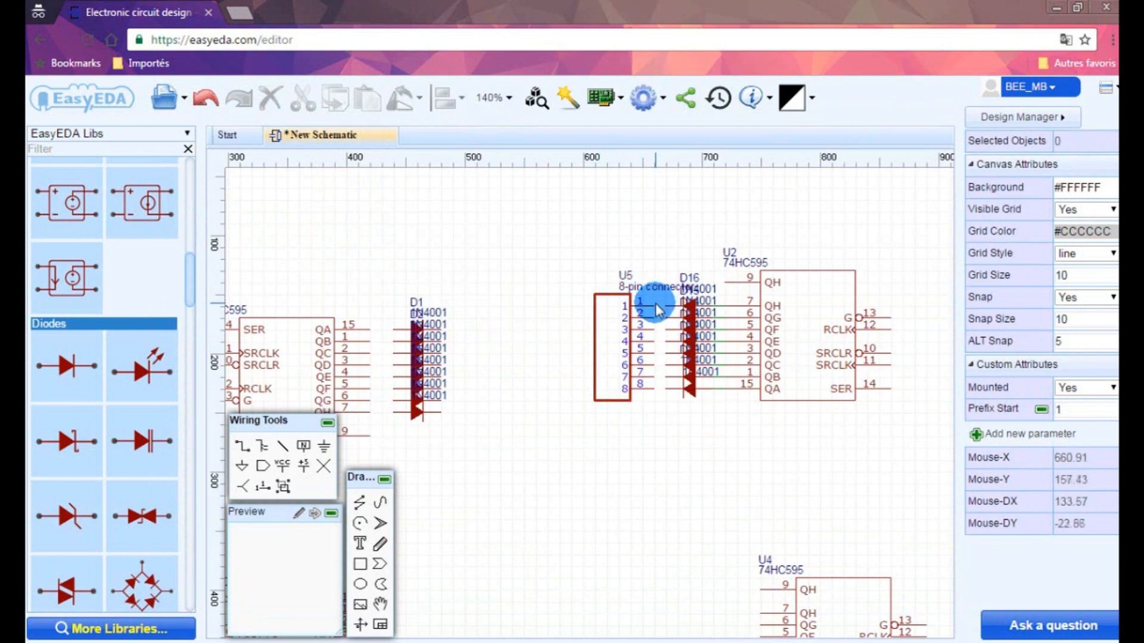
pyautogui.click(666, 305)
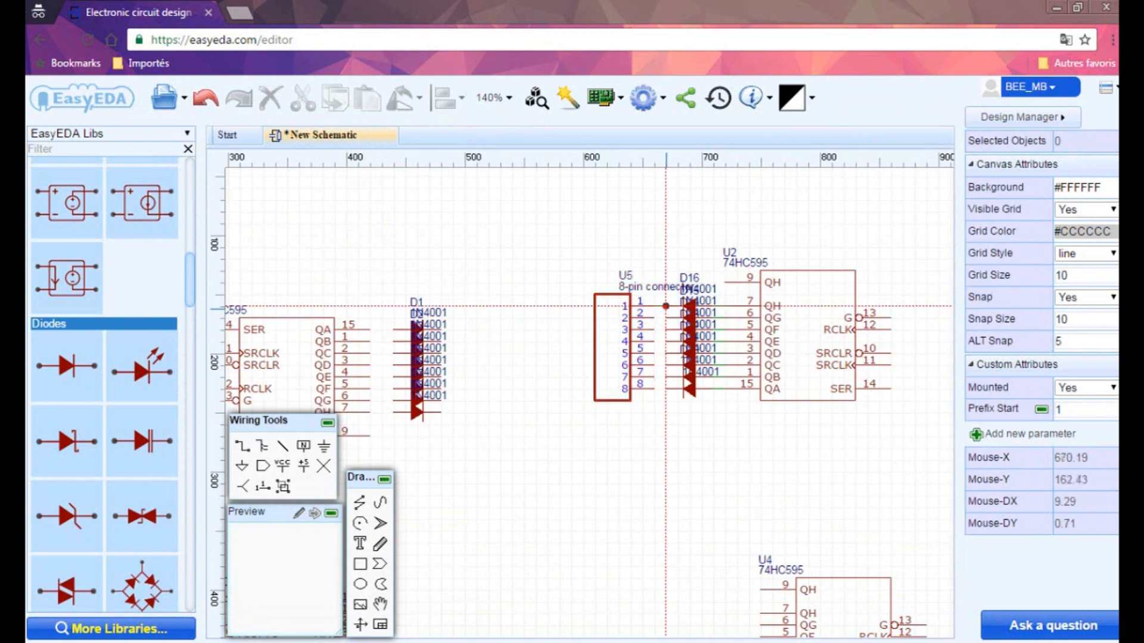
pyautogui.click(667, 322)
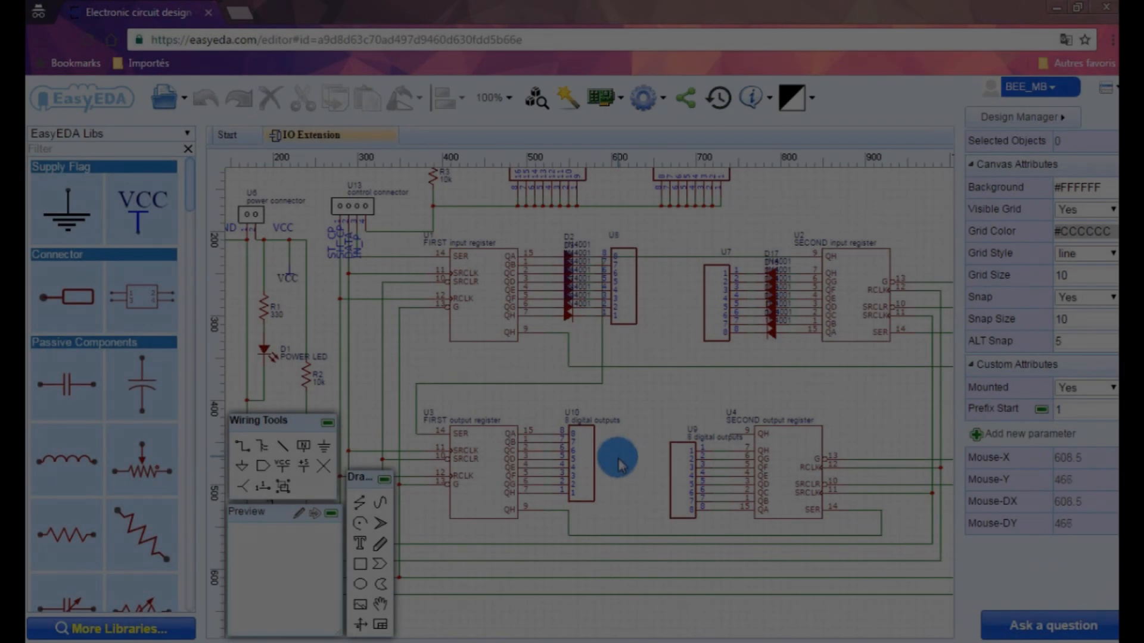
# Examine the completed IO Extension schematic, including its digital input and output connectors, registers, power section and title block.
pyautogui.scroll(-1, 618, 459)
pyautogui.scroll(1, 420, 274)
pyautogui.scroll(1, 802, 361)
pyautogui.scroll(-1, 803, 361)
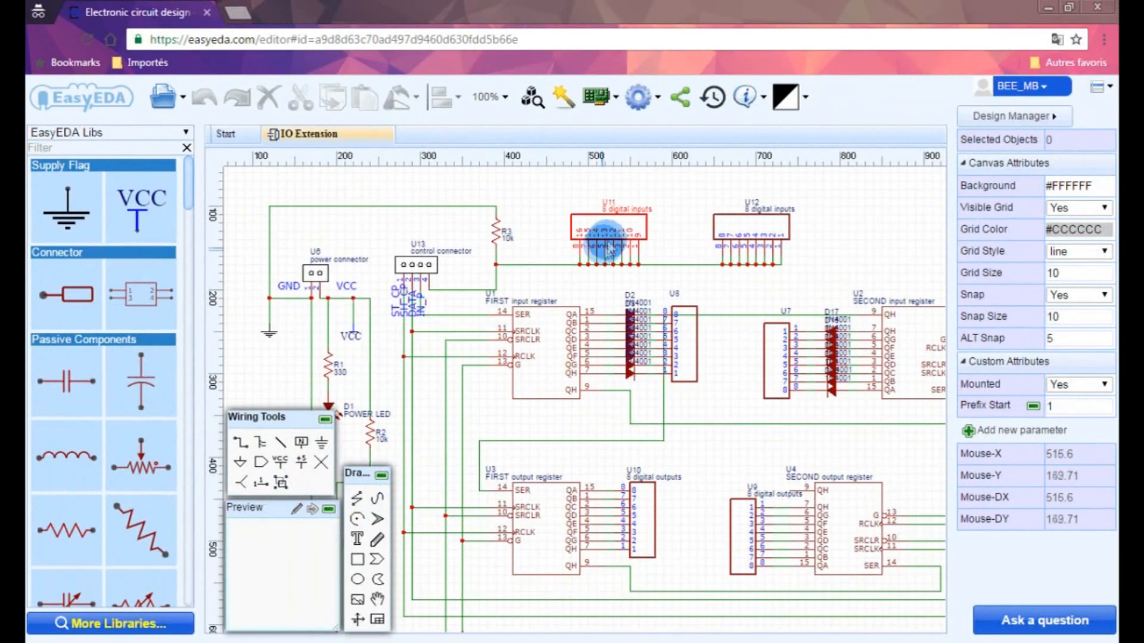
pyautogui.scroll(2, 626, 220)
pyautogui.scroll(-3, 740, 268)
pyautogui.scroll(-2, 485, 340)
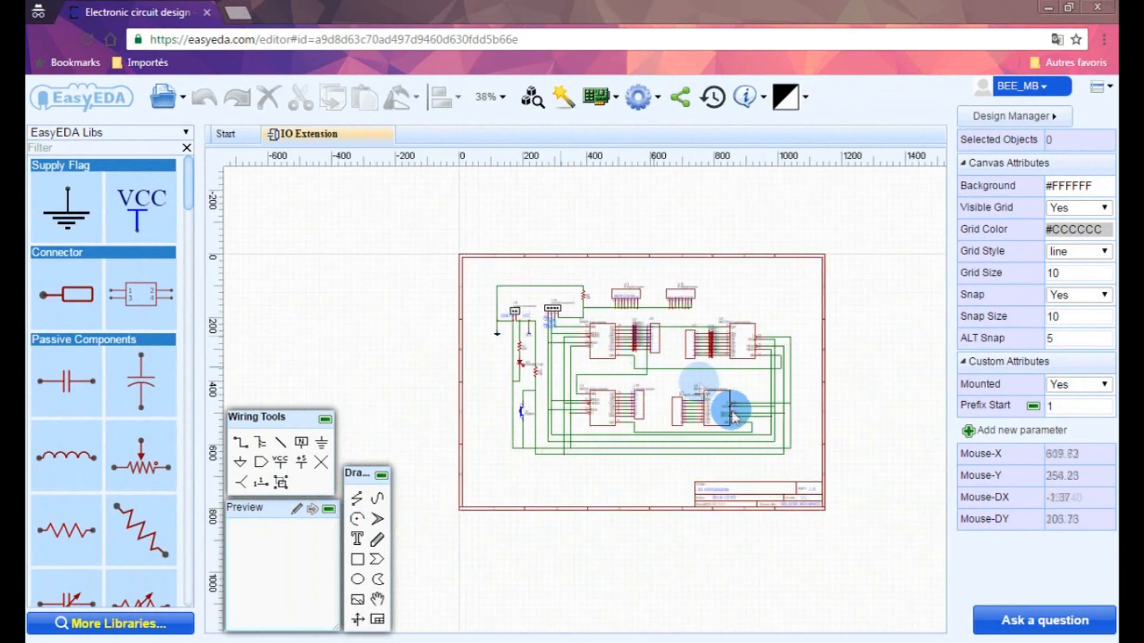
pyautogui.scroll(3, 751, 476)
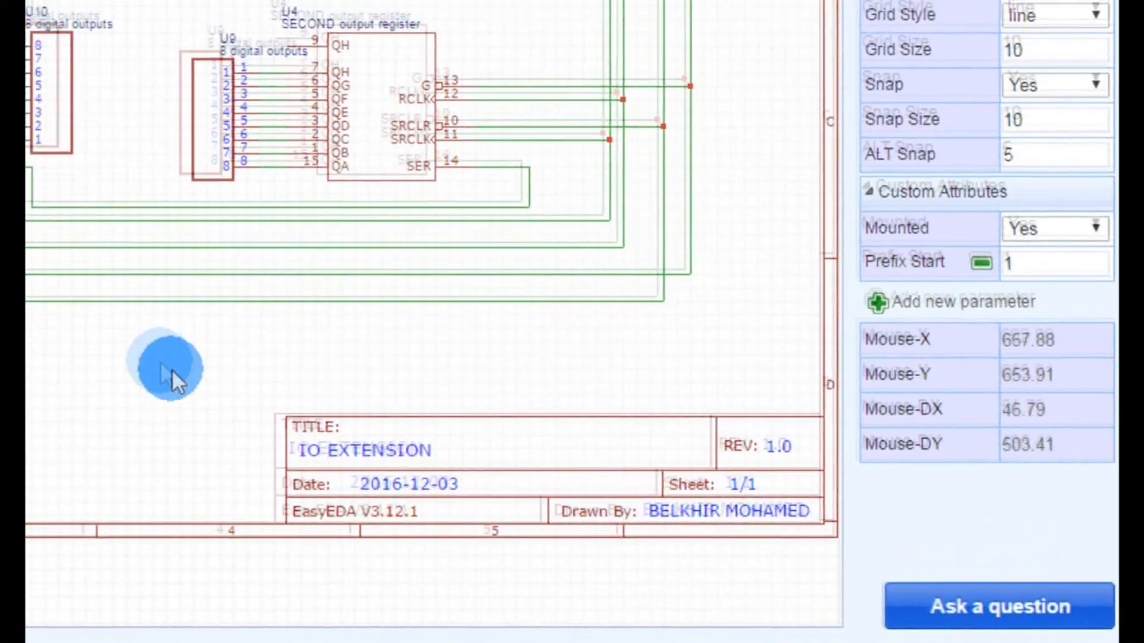
pyautogui.scroll(-1, 463, 455)
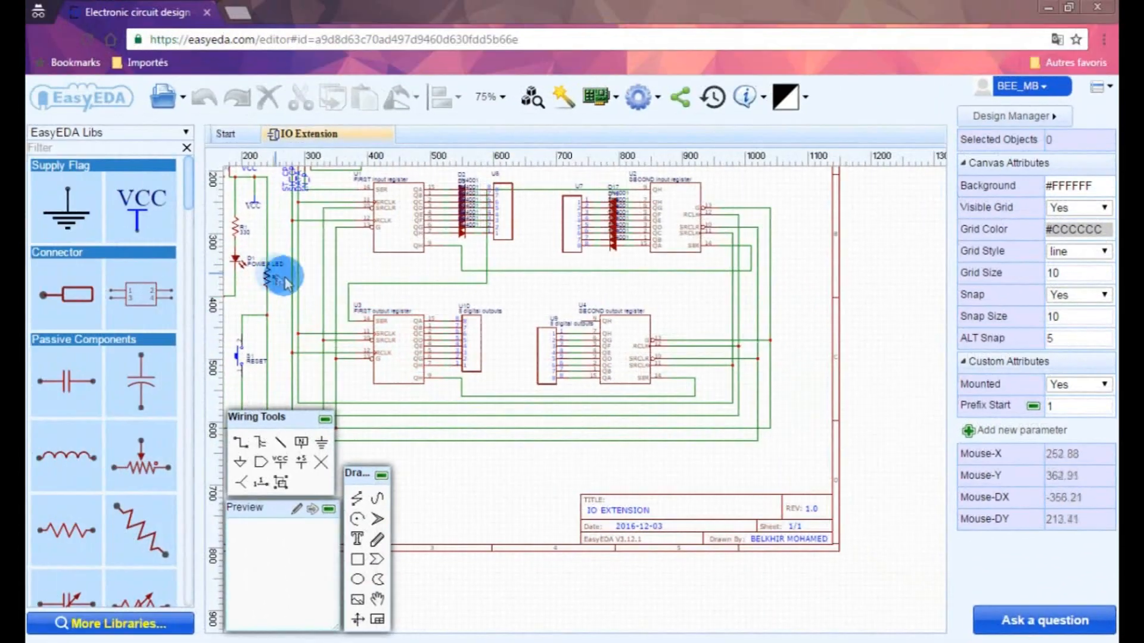
pyautogui.scroll(-2, 631, 237)
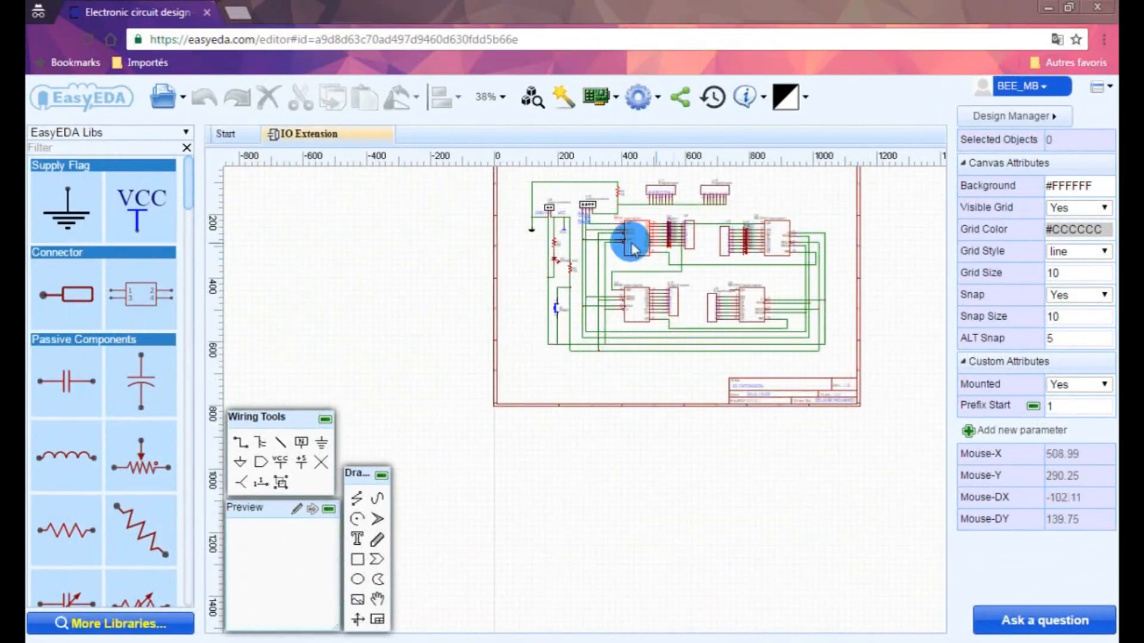
pyautogui.scroll(-1, 646, 333)
pyautogui.scroll(3, 647, 334)
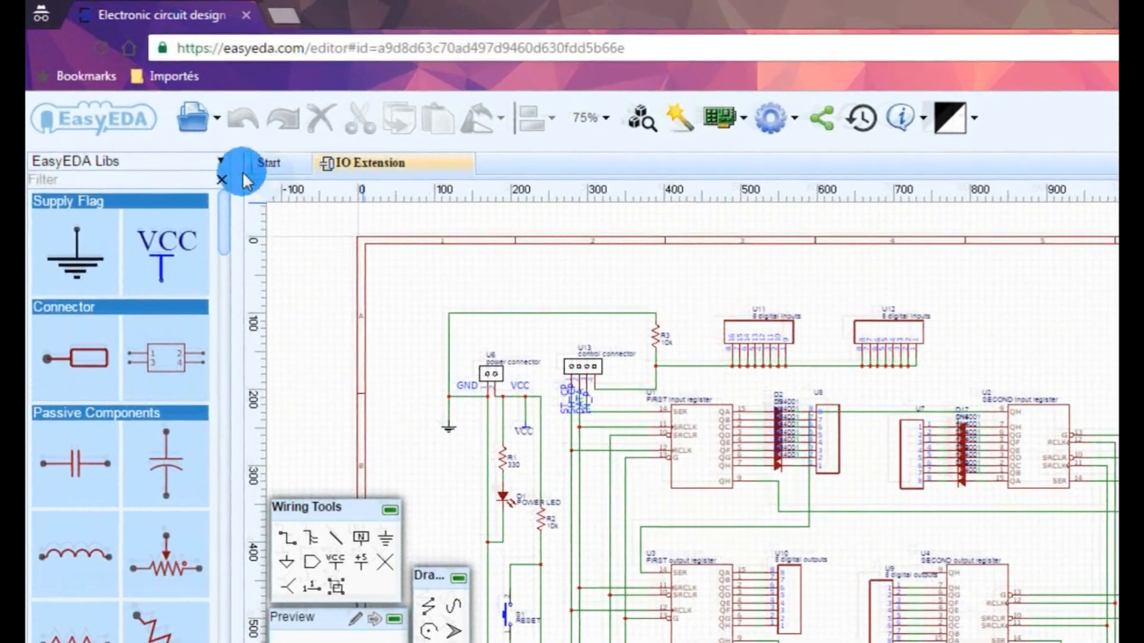
# Export the IO Extension schematic with the option Active File->pdf(1:1), keeping width and pen width increase at 0.
pyautogui.click(162, 96)
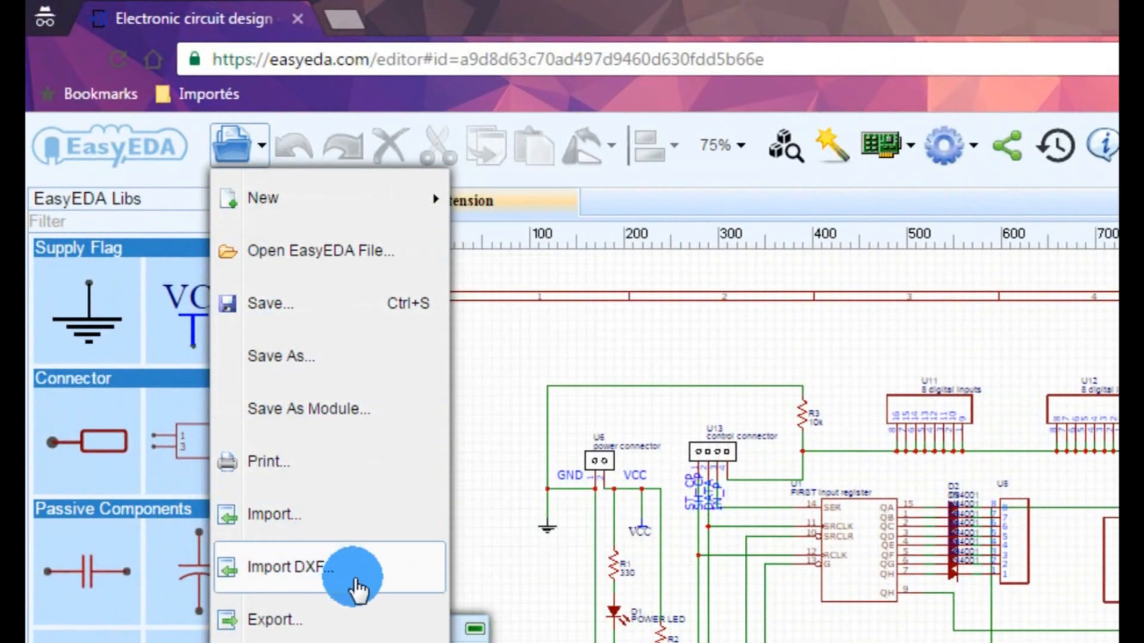
pyautogui.click(325, 623)
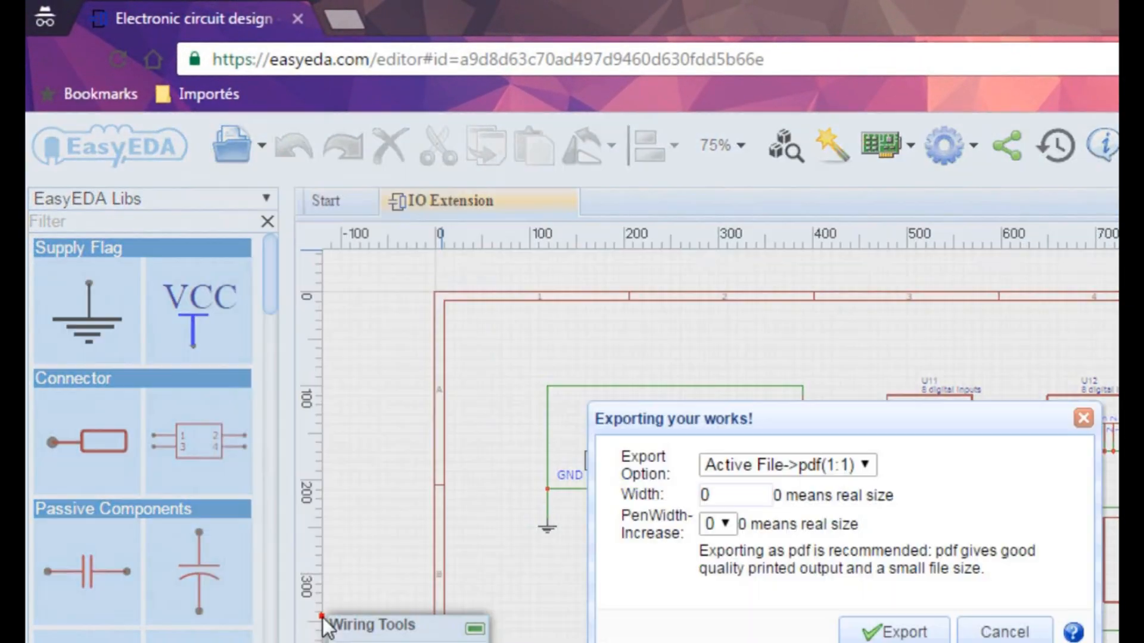
pyautogui.click(874, 467)
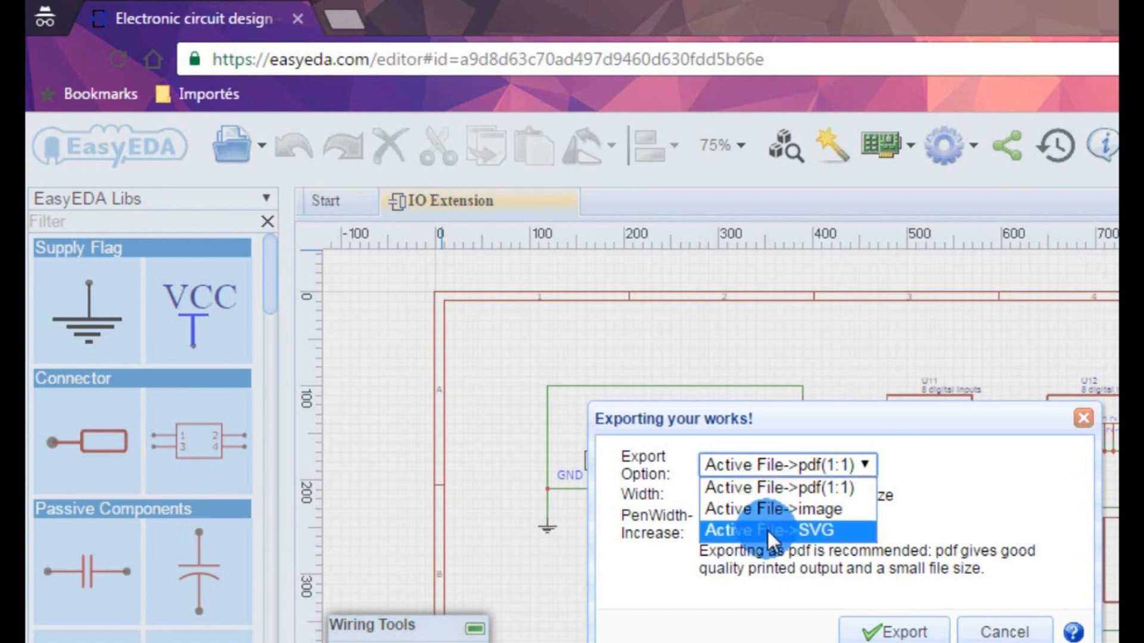
pyautogui.click(771, 488)
pyautogui.click(894, 631)
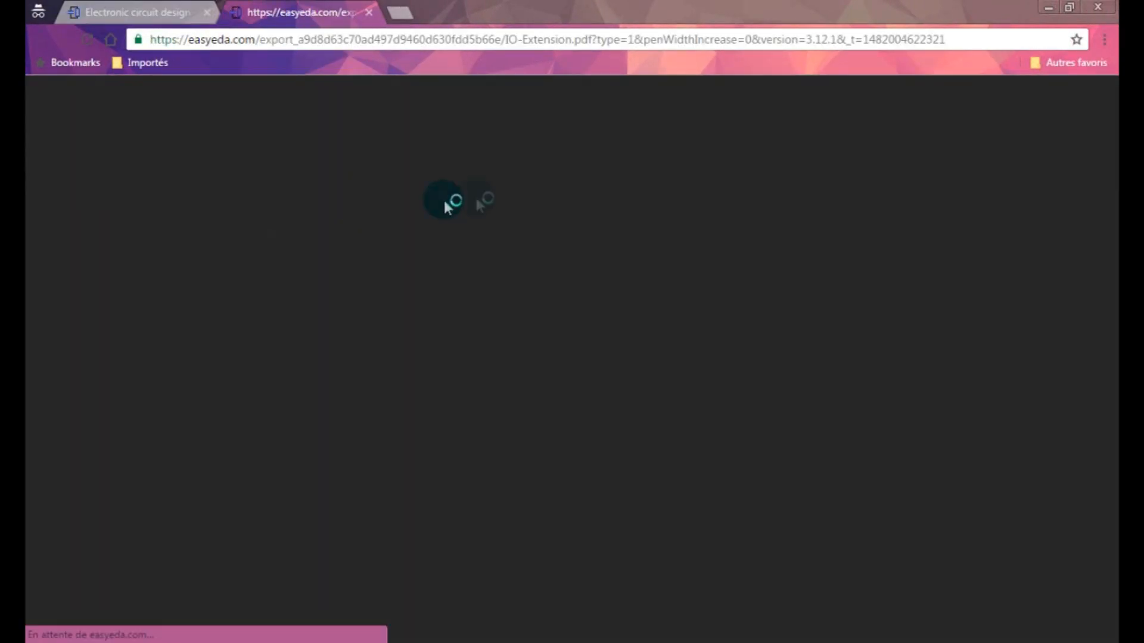
# Examine the exported IO-Extension.pdf for the legibility of its registers, connectors and power section, and close it.
pyautogui.scroll(-3, 488, 358)
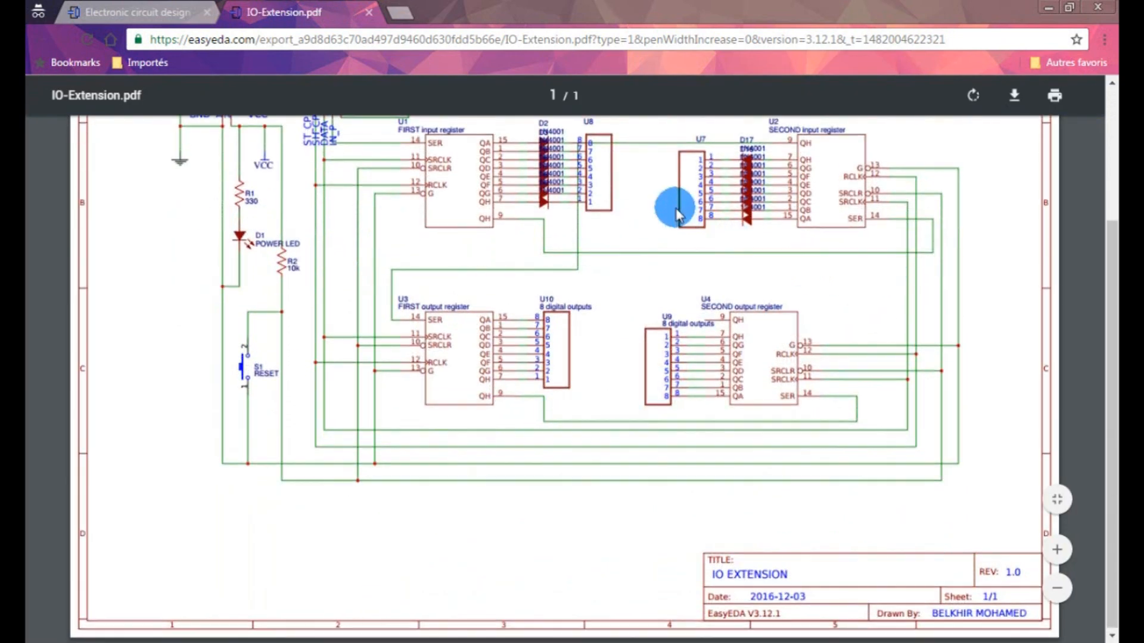
pyautogui.scroll(3, 665, 206)
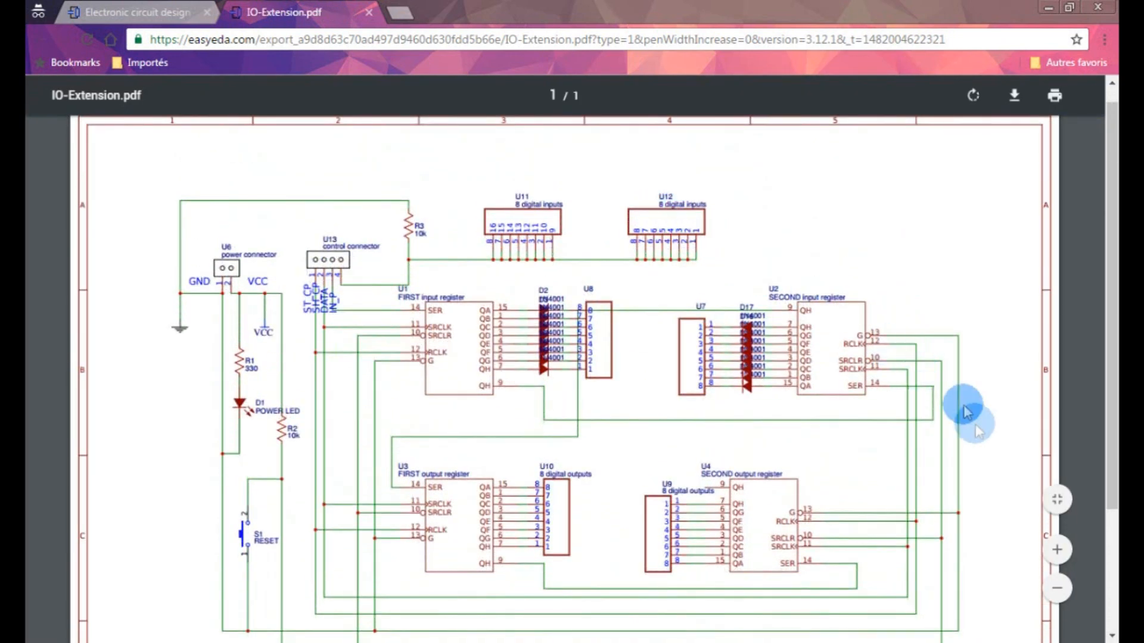
pyautogui.click(1058, 550)
pyautogui.click(1058, 549)
pyautogui.click(1058, 551)
pyautogui.click(1058, 550)
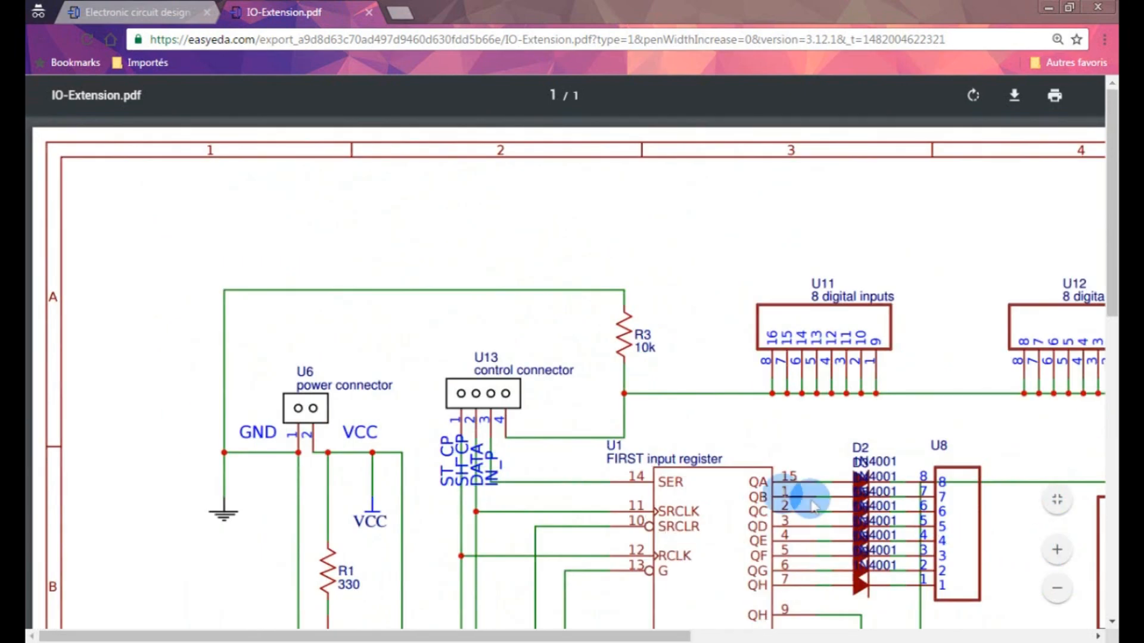
pyautogui.scroll(-1, 719, 435)
pyautogui.scroll(-5, 659, 529)
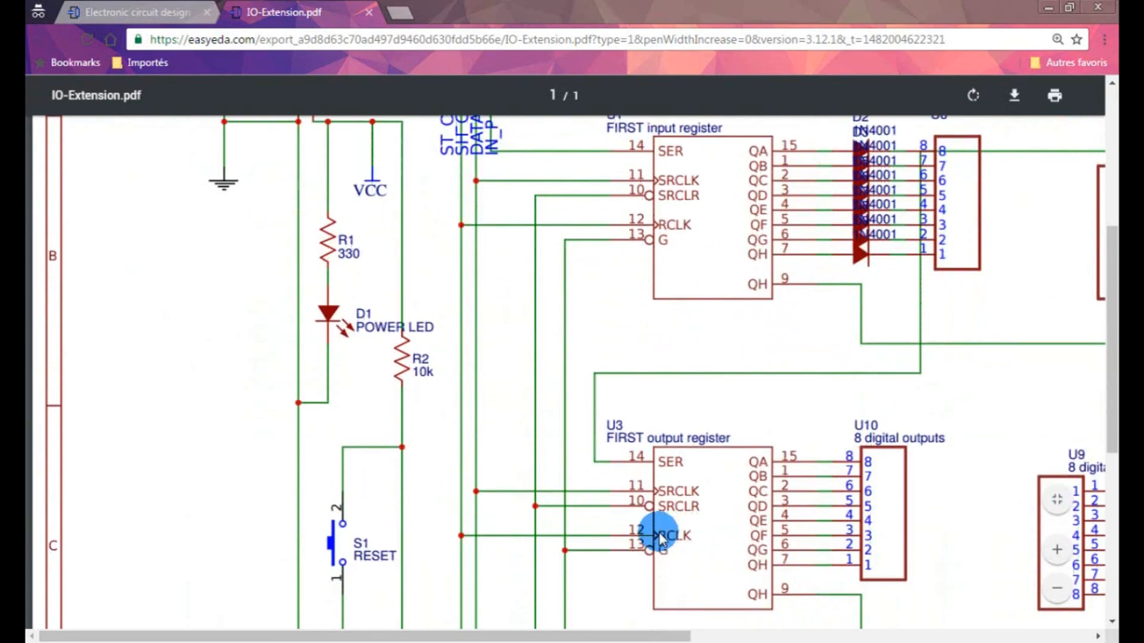
pyautogui.click(372, 12)
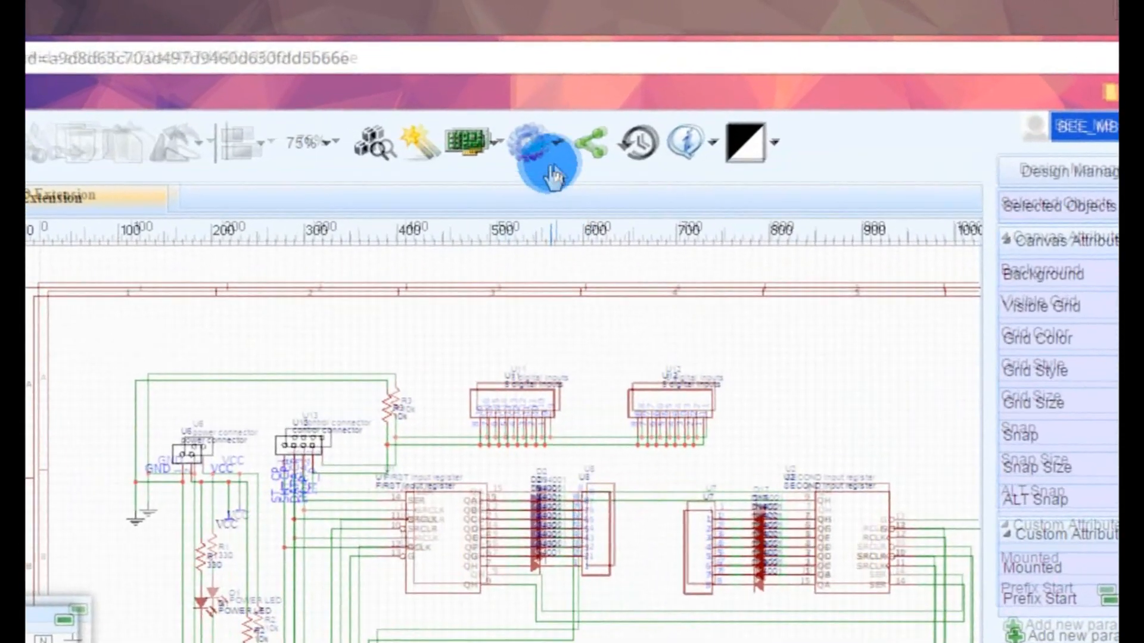
# Convert the schematic project to a new PCB layout.
pyautogui.click(642, 102)
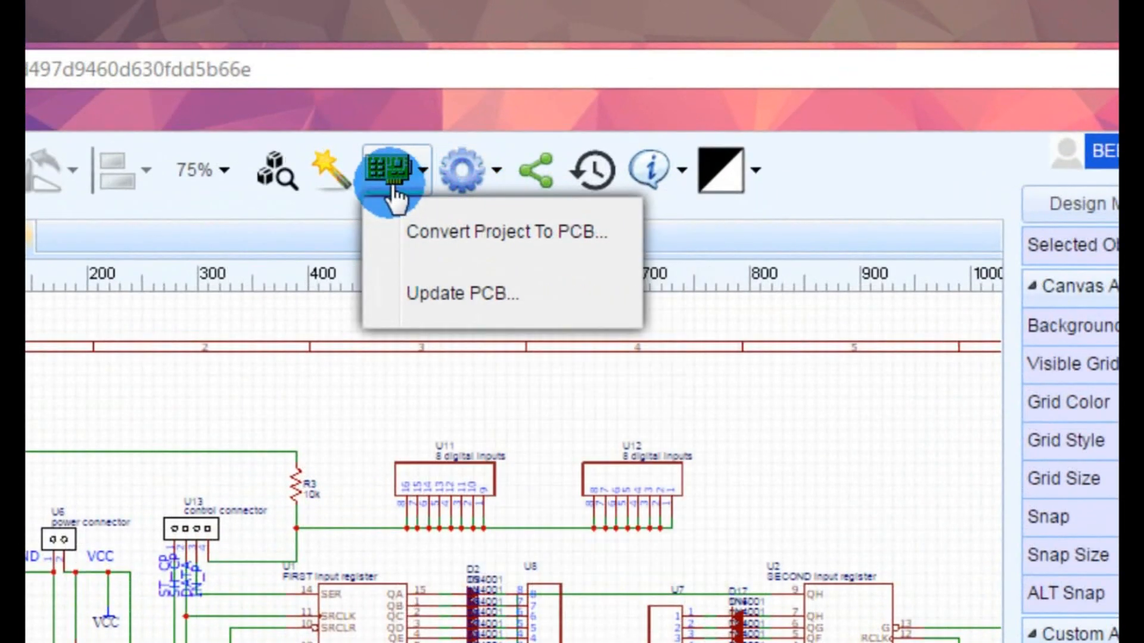
pyautogui.moveTo(432, 174)
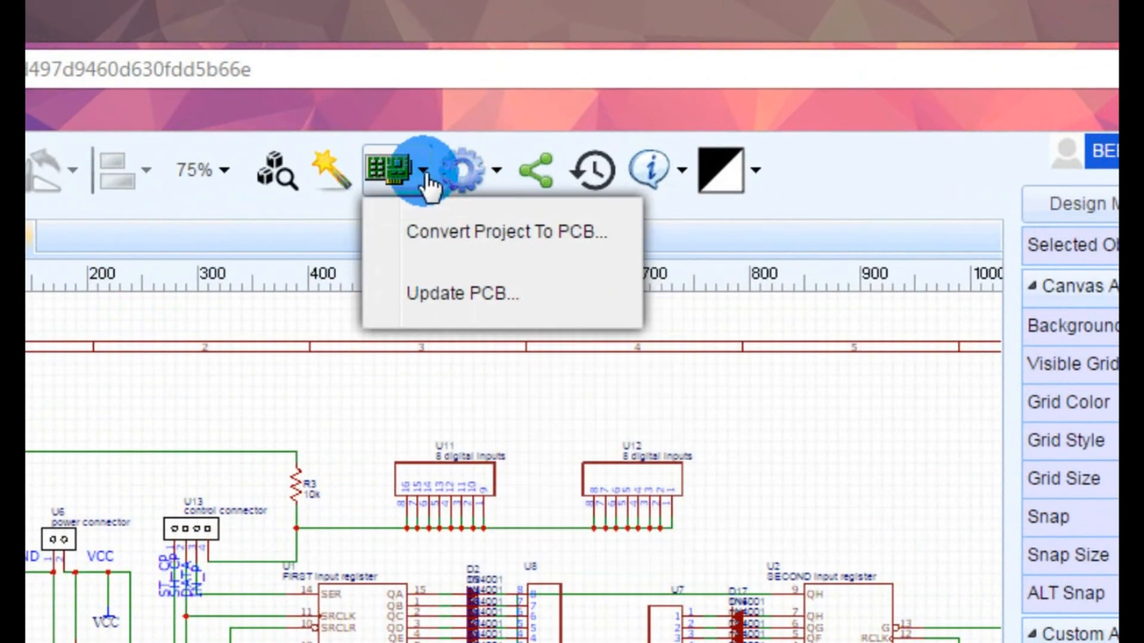
pyautogui.click(425, 234)
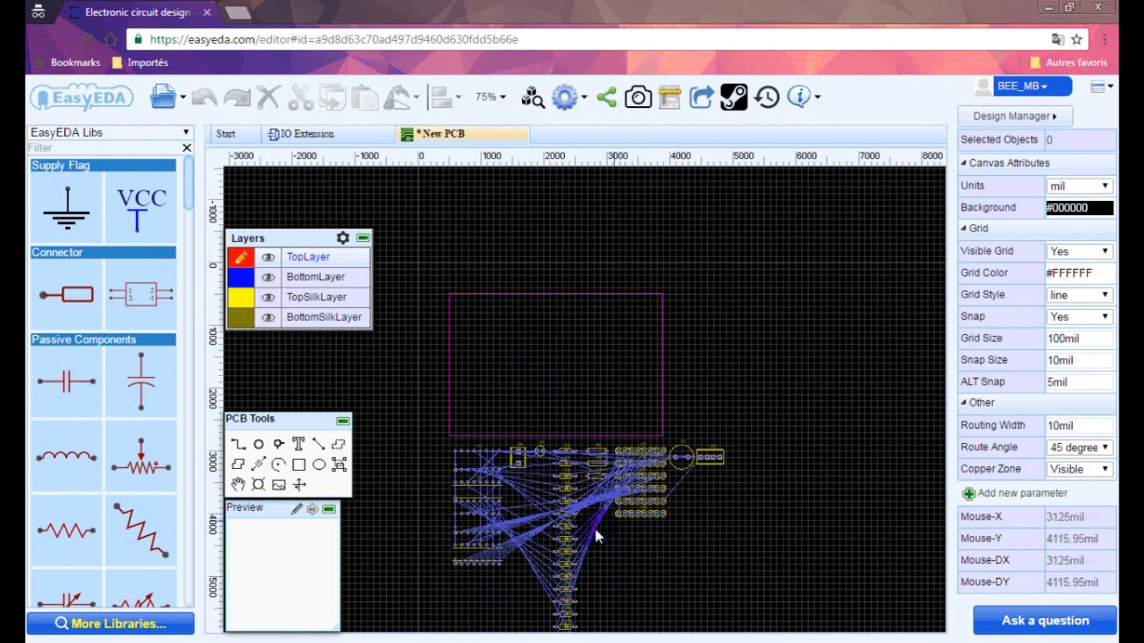
# Move the four DIP16 registers inside the board outline in two columns of two and rotate U1 by 180 degrees.
pyautogui.scroll(4, 595, 527)
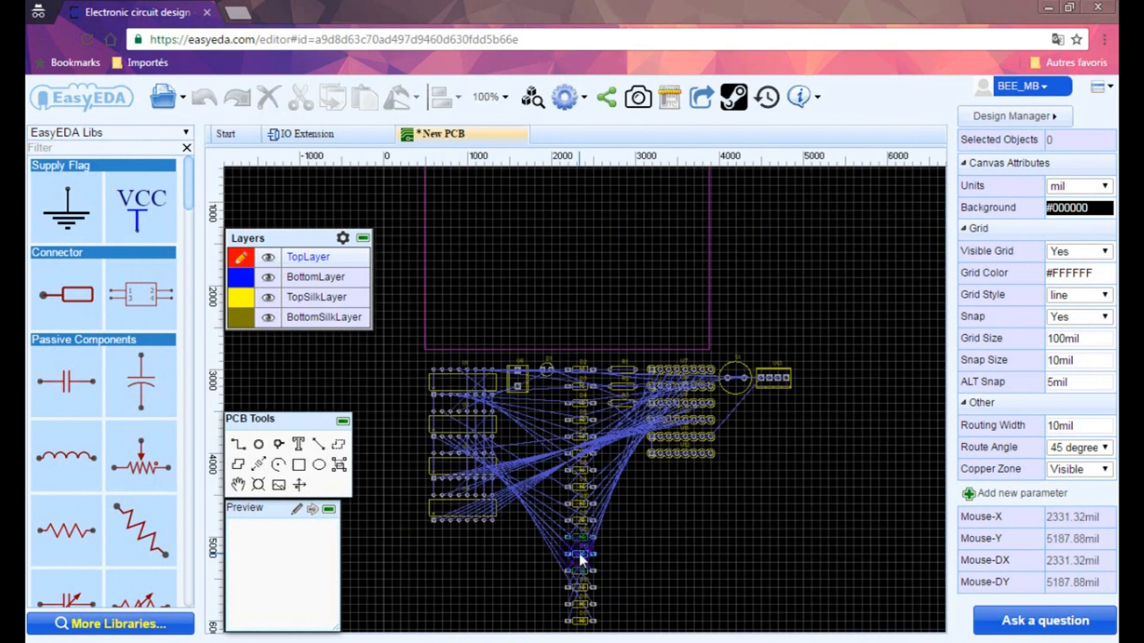
pyautogui.moveTo(478, 388); pyautogui.dragTo(500, 234)
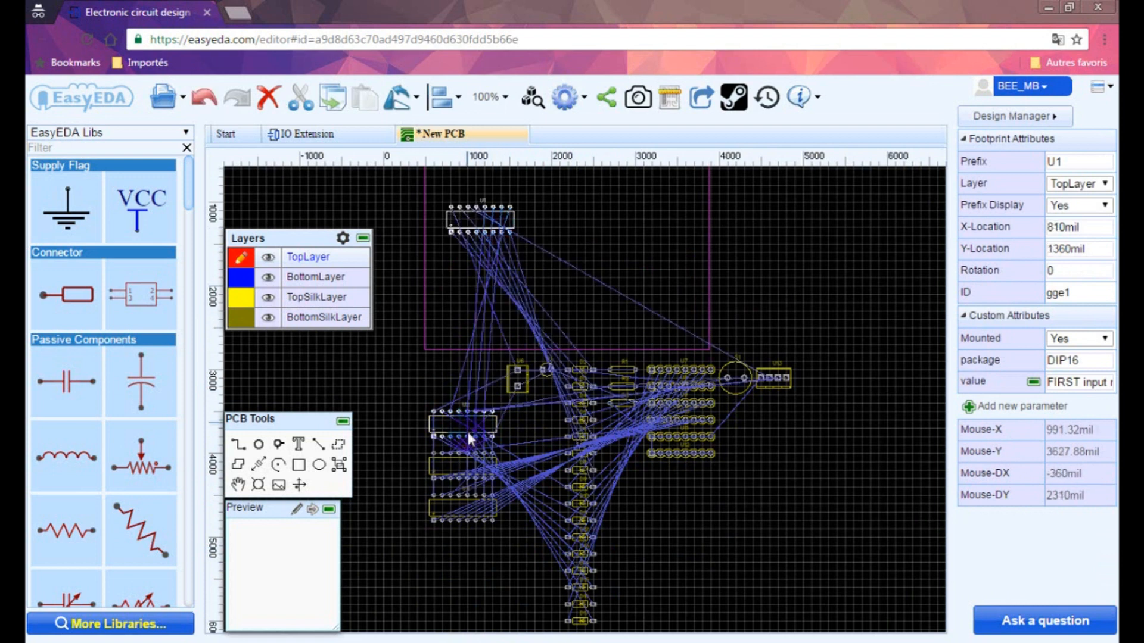
pyautogui.moveTo(467, 435); pyautogui.dragTo(587, 230)
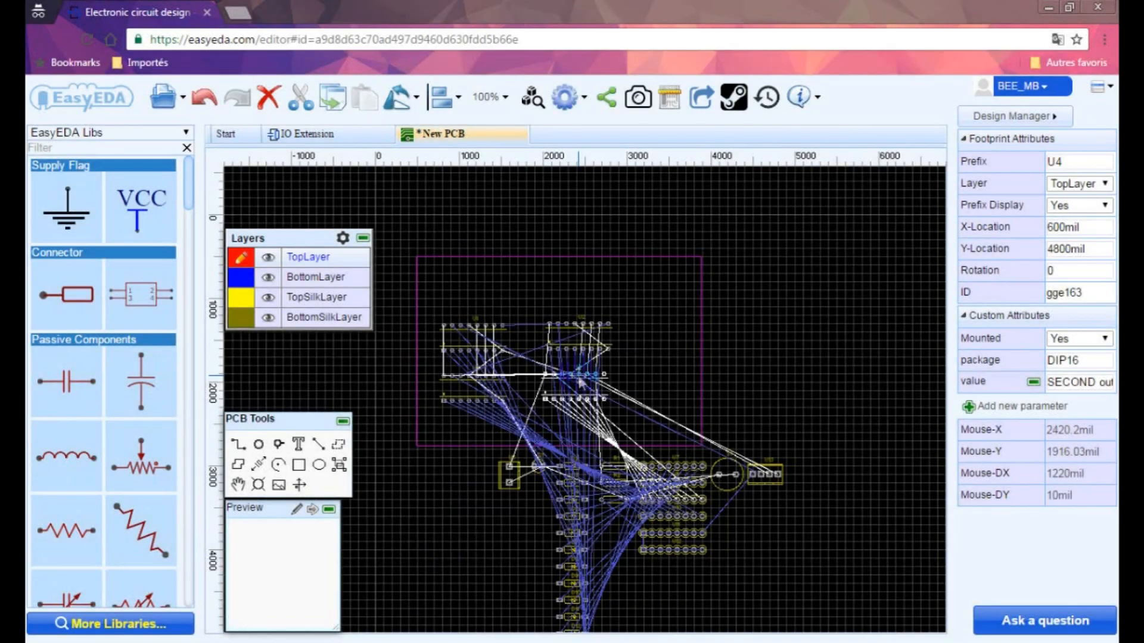
pyautogui.moveTo(578, 375); pyautogui.dragTo(578, 375)
pyautogui.click(494, 340)
pyautogui.click(490, 349)
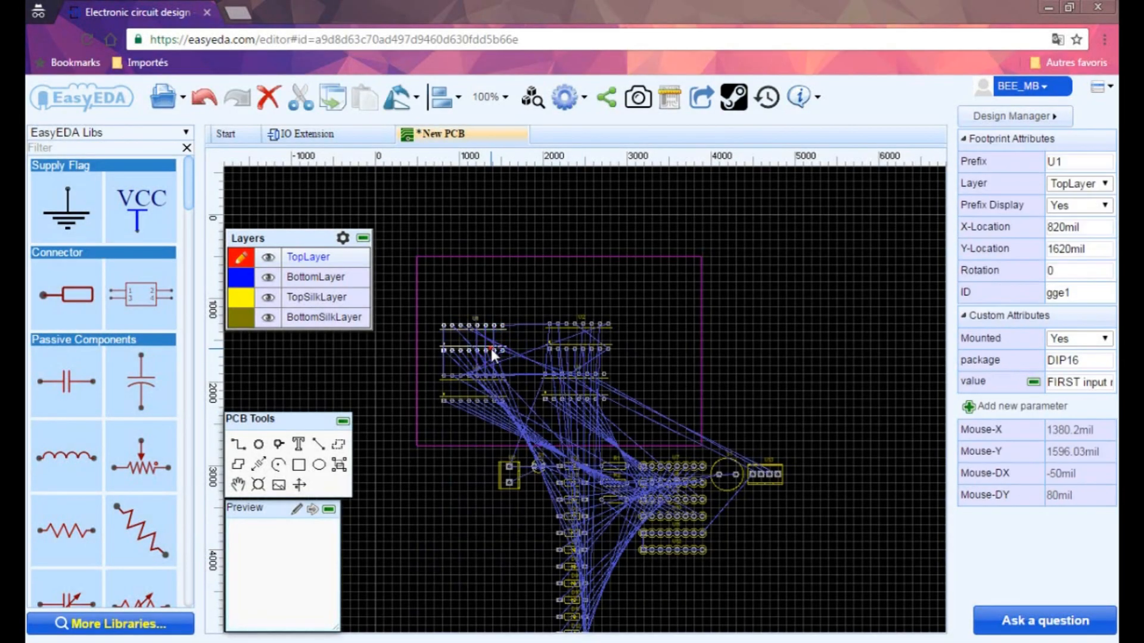
pyautogui.press('space')
pyautogui.press('space')
# Line up the diodes in a horizontal row above the registers and swap U1 and U2, with U2 rotated to 180 degrees.
pyautogui.scroll(2, 675, 469)
pyautogui.moveTo(678, 467)
pyautogui.mouseDown()
pyautogui.moveTo(601, 273)
pyautogui.moveTo(683, 547)
pyautogui.moveTo(683, 455)
pyautogui.mouseUp()
pyautogui.scroll(-3, 569, 384)
pyautogui.click(556, 573)
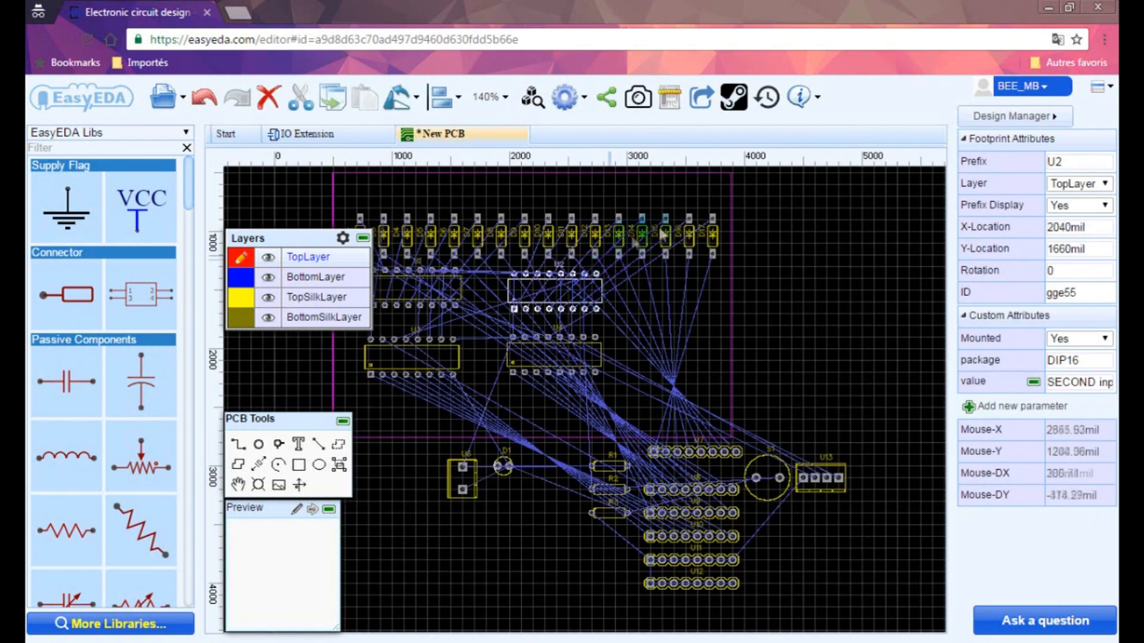
pyautogui.click(441, 242)
pyautogui.click(333, 256)
pyautogui.click(791, 277)
pyautogui.moveTo(286, 238); pyautogui.dragTo(410, 435)
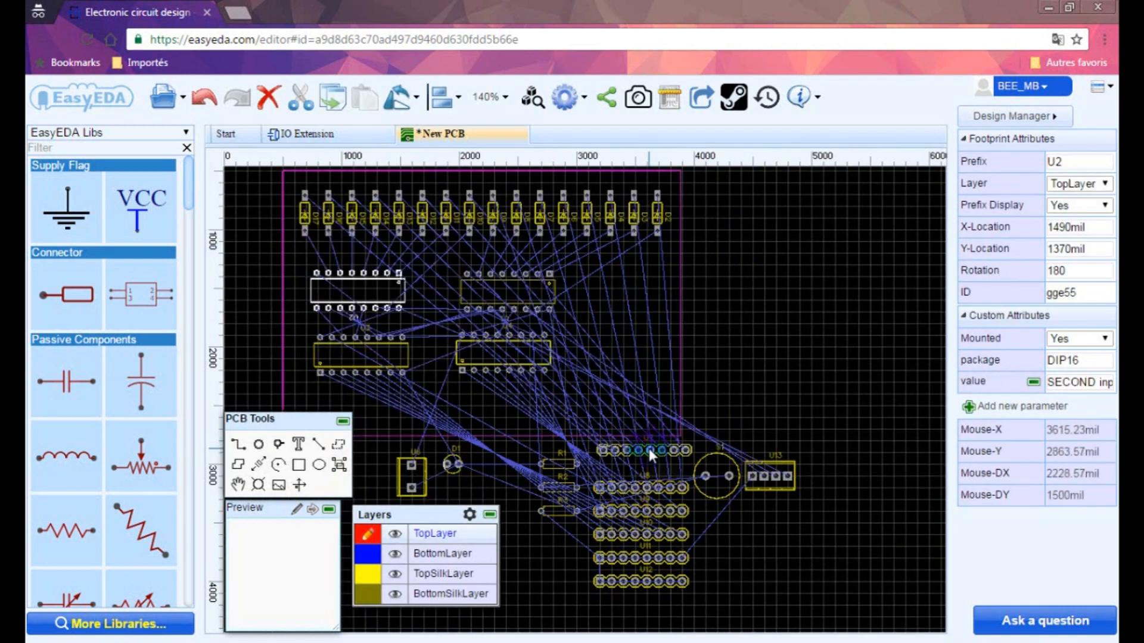
# Place connector U7 above the diode row and move the board outline's upper edge upward to make room for more connectors.
pyautogui.moveTo(649, 448); pyautogui.dragTo(419, 175)
pyautogui.scroll(2, 498, 231)
pyautogui.click(498, 236)
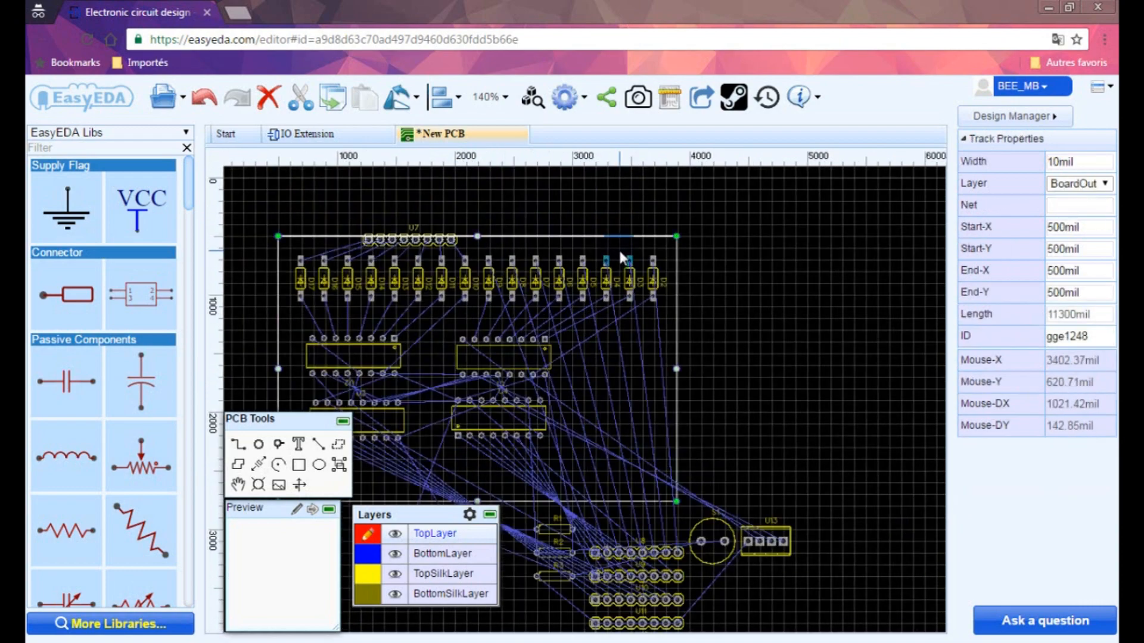
pyautogui.moveTo(676, 236); pyautogui.dragTo(676, 191)
pyautogui.moveTo(278, 236); pyautogui.dragTo(278, 190)
pyautogui.scroll(5, 280, 192)
pyautogui.click(301, 203)
pyautogui.scroll(-5, 662, 329)
pyautogui.scroll(-3, 712, 405)
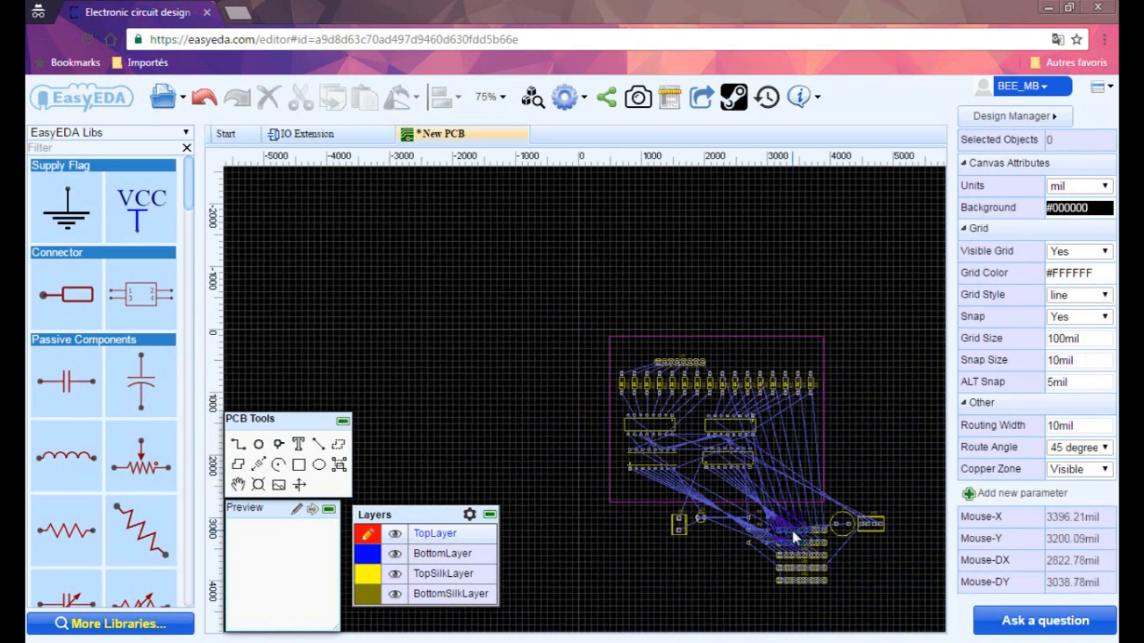
# Arrange the remaining connectors, resistors, LED and switch inside the board outline, placing U13 rotated 90 degrees directly below U6.
pyautogui.scroll(3, 791, 527)
pyautogui.moveTo(800, 533); pyautogui.dragTo(674, 219)
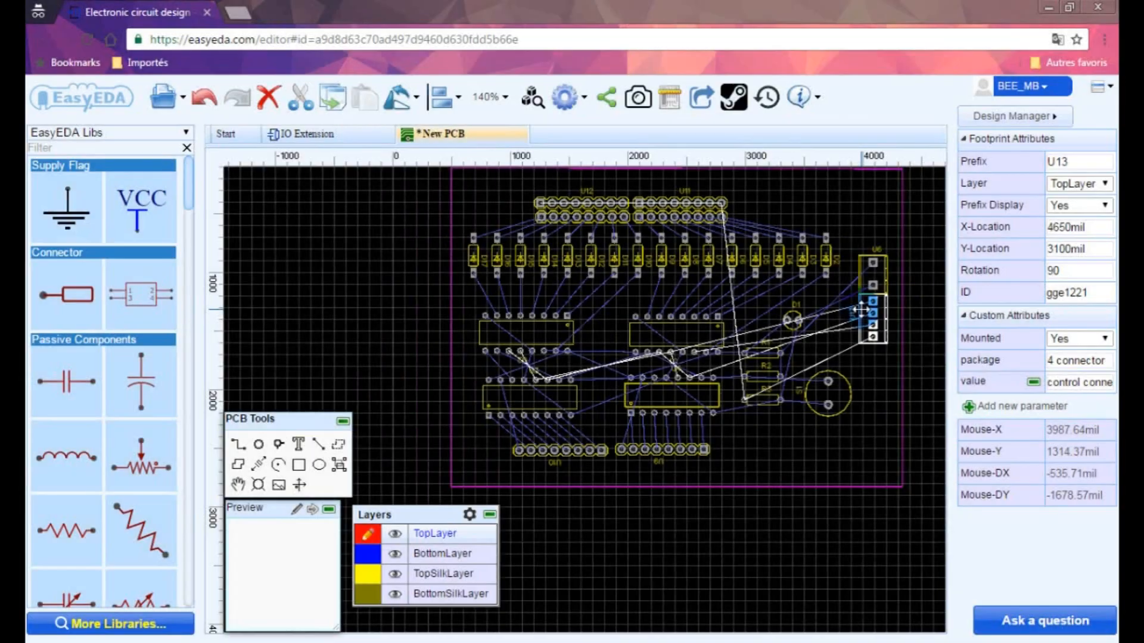
pyautogui.moveTo(859, 280); pyautogui.dragTo(864, 316)
# Route a top-layer track between the first pin of the connector below U12 and the upper pad of D17.
pyautogui.click(237, 445)
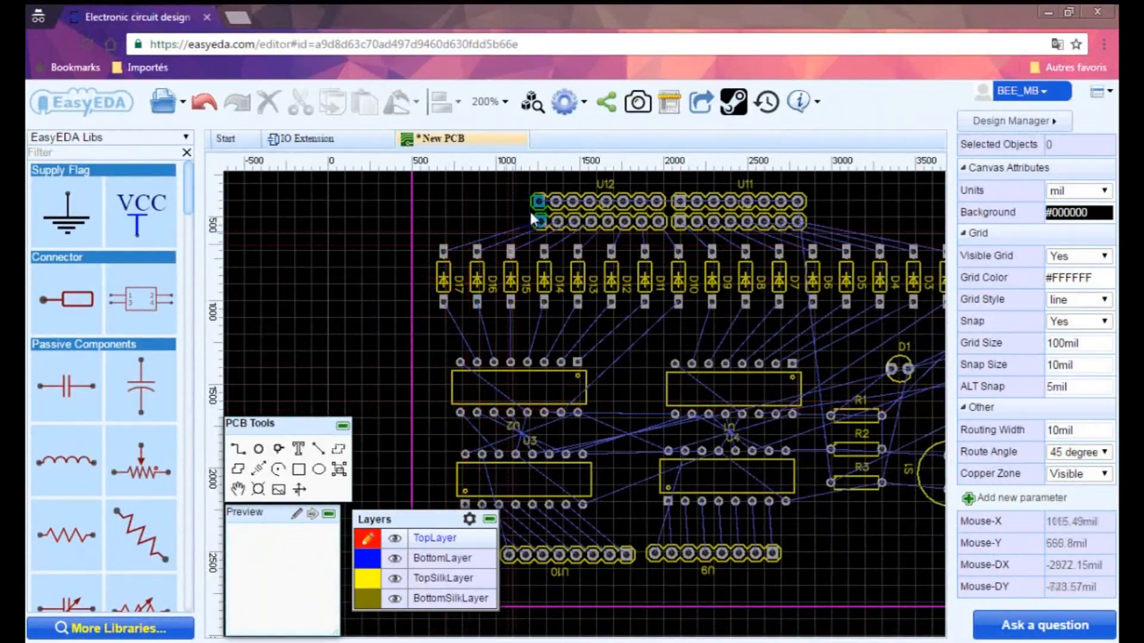
pyautogui.click(539, 220)
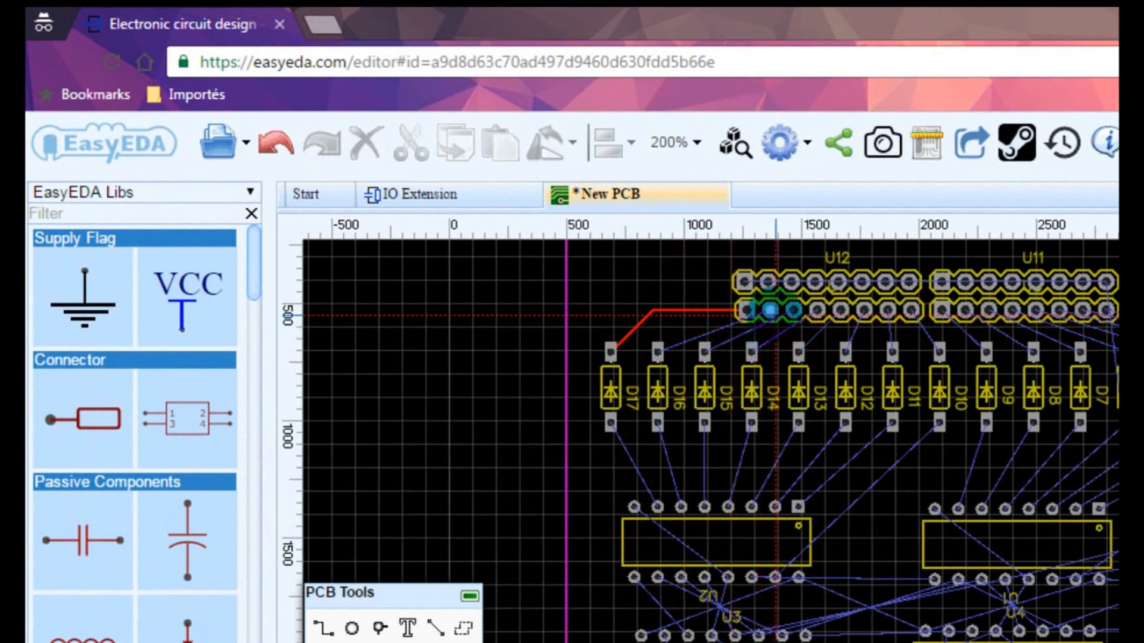
# Switch to BottomLayer and route a track from the second pin of the connector below U12 to D16's upper pad.
pyautogui.click(775, 314)
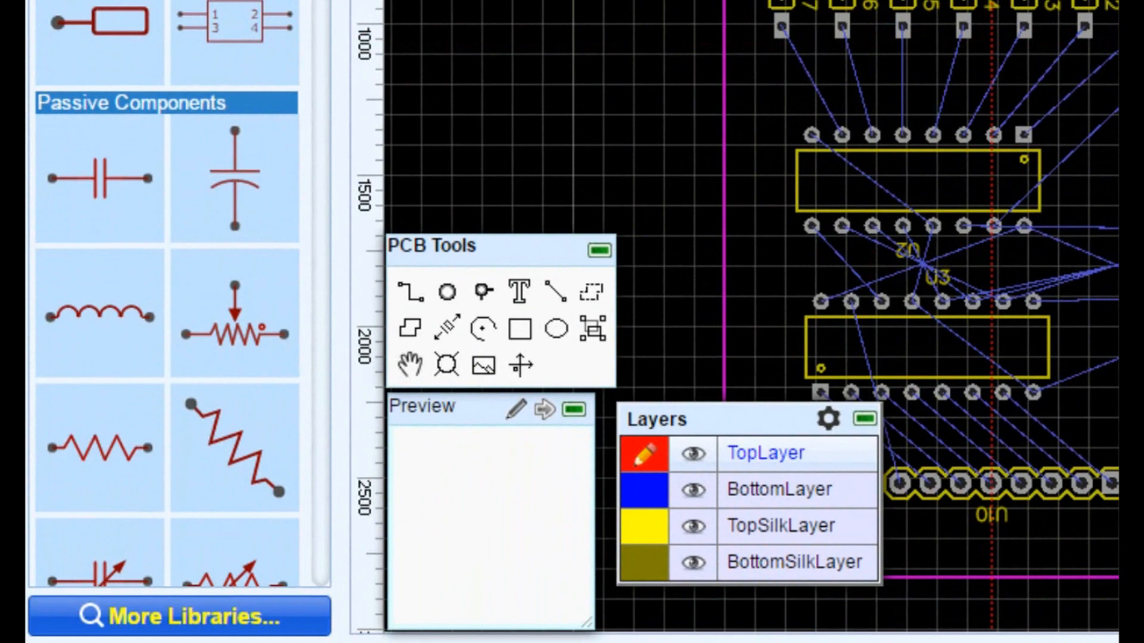
pyautogui.moveTo(646, 501)
pyautogui.click(644, 347)
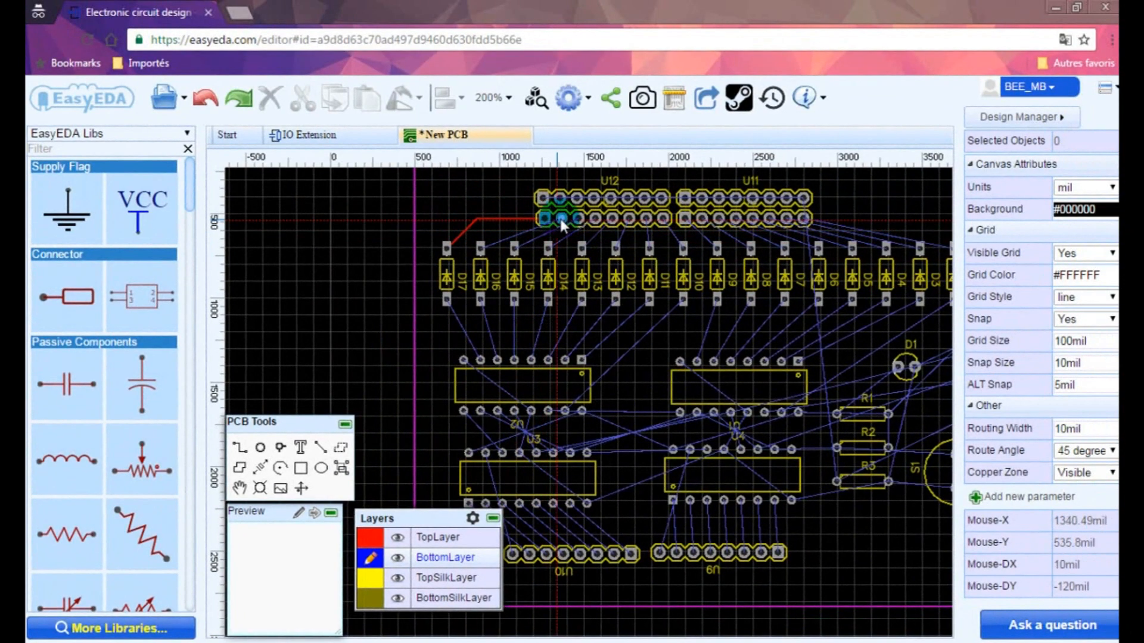
pyautogui.press('w')
pyautogui.click(675, 129)
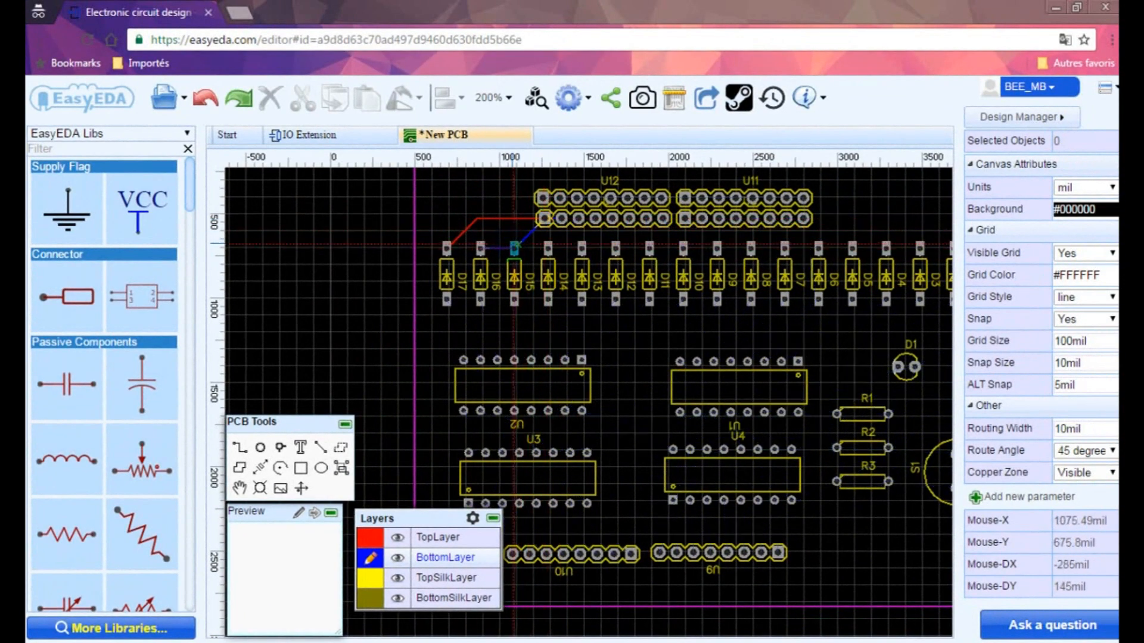
pyautogui.click(481, 249)
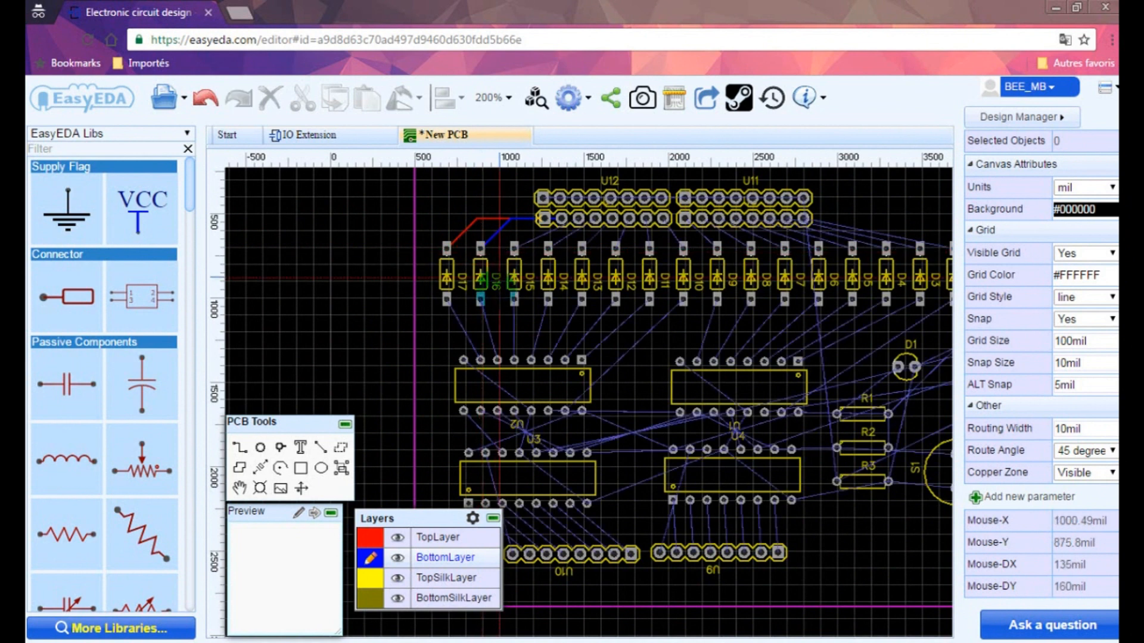
# Route BottomLayer tracks from the lower pads of D17, D16 and D15 to the second, third and fourth pads of U2's upper row.
pyautogui.click(448, 301)
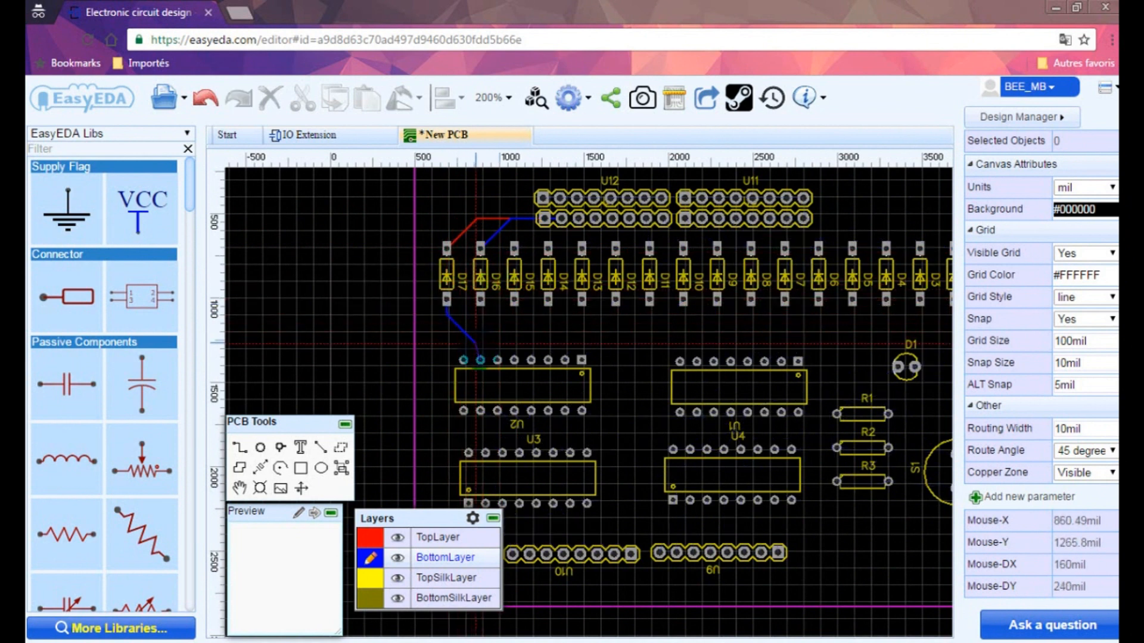
pyautogui.click(480, 360)
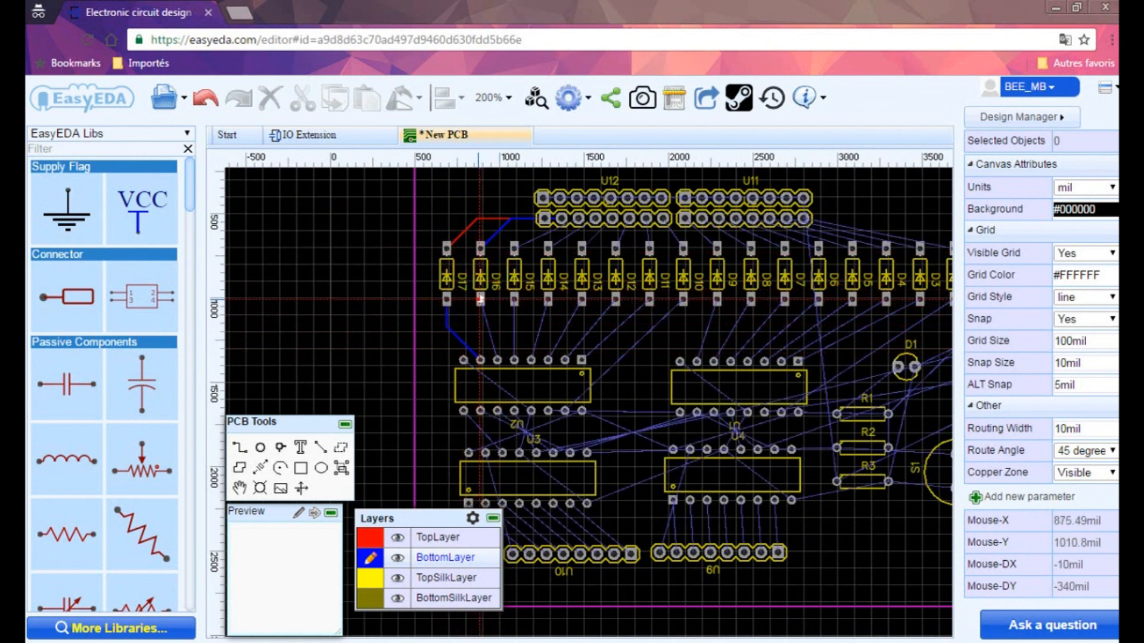
pyautogui.click(481, 300)
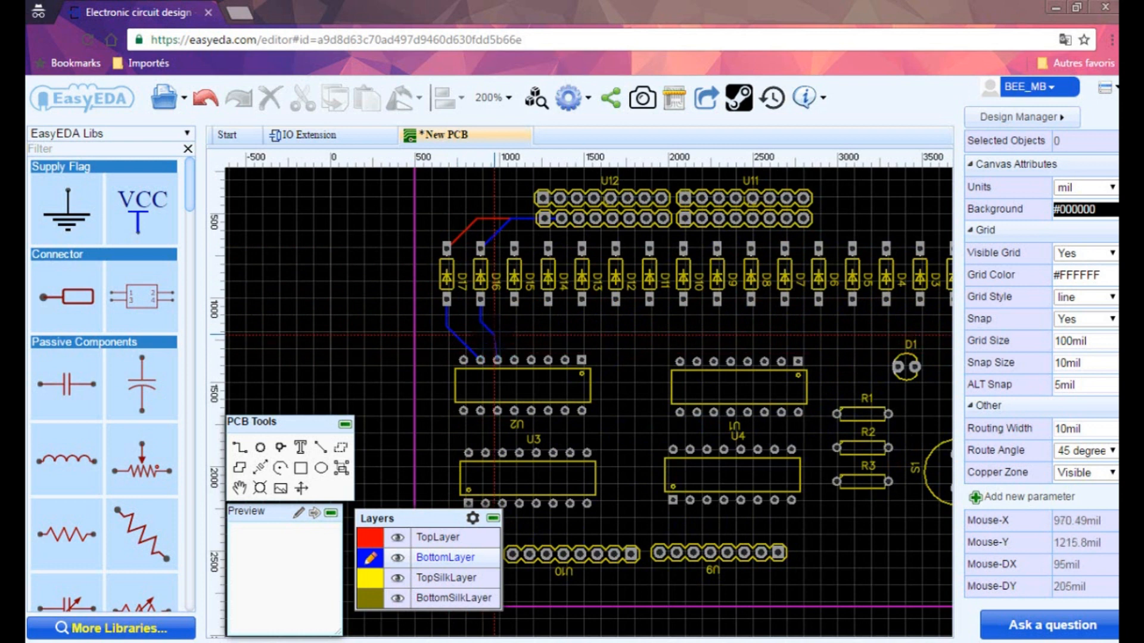
pyautogui.click(497, 360)
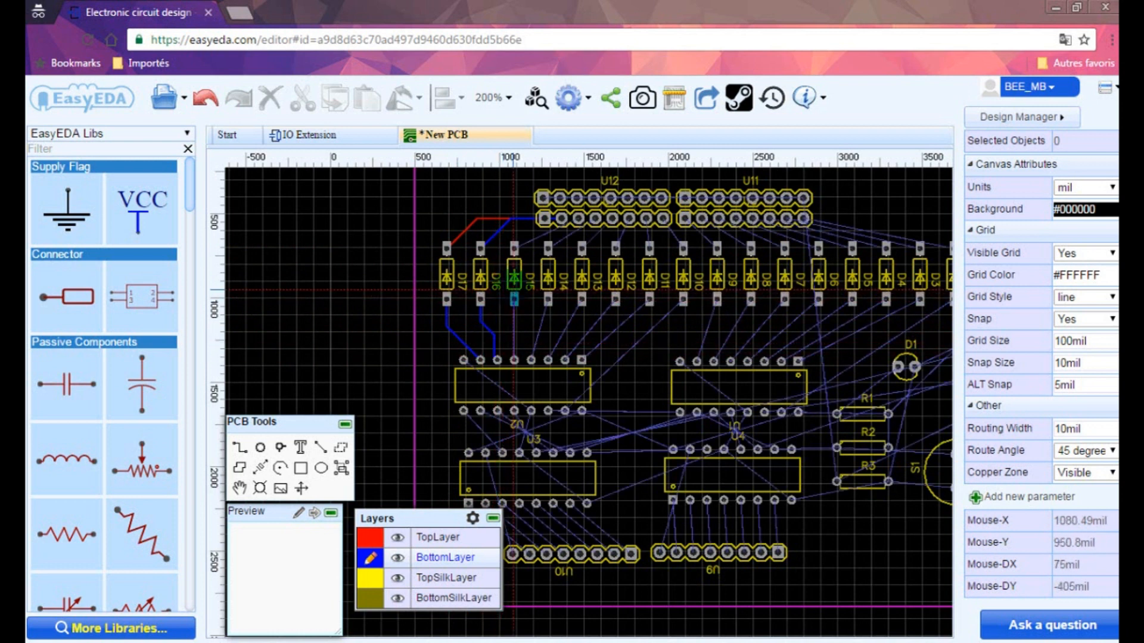
pyautogui.click(513, 299)
pyautogui.click(514, 360)
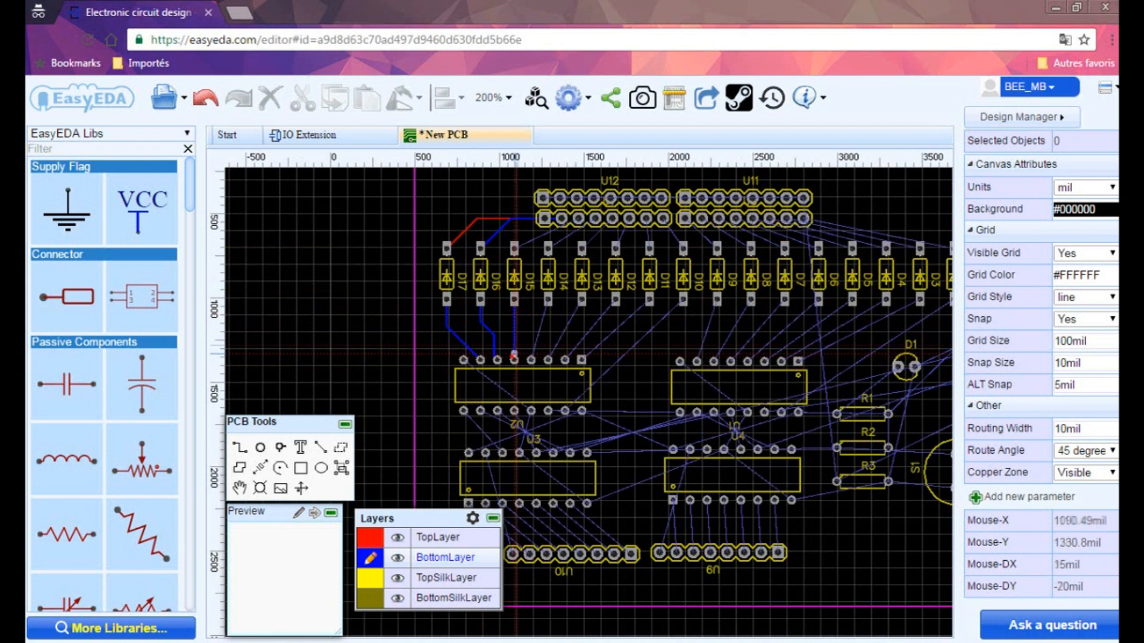
# Route BottomLayer tracks from the lower pads of D14, D13 and D12 to the fifth, sixth and seventh pads of U2's upper row.
pyautogui.click(547, 301)
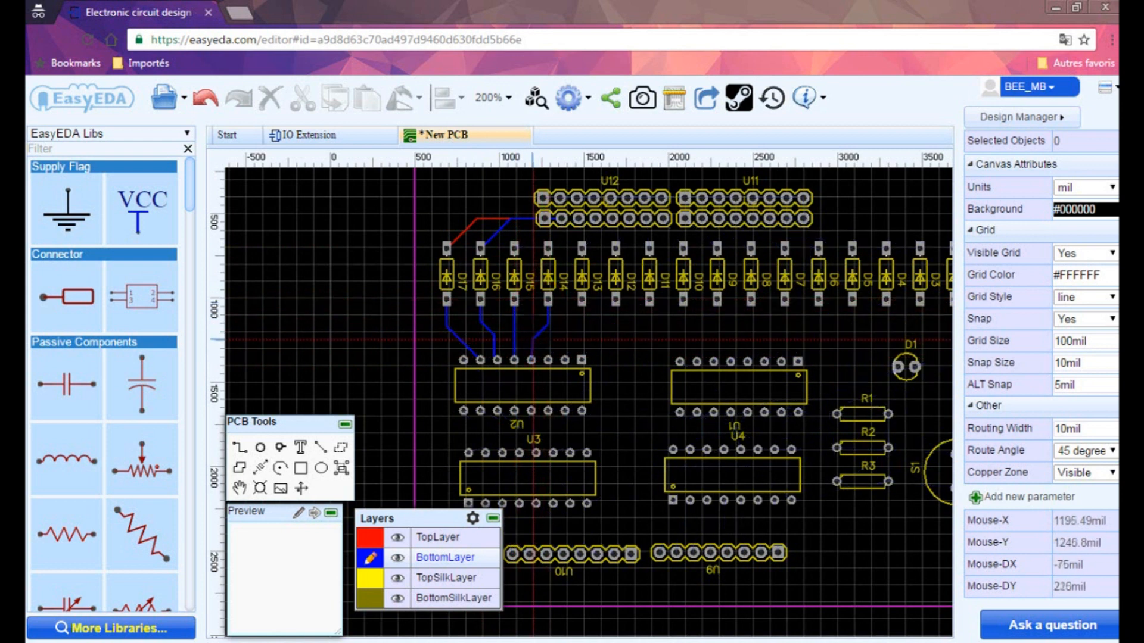
pyautogui.click(531, 360)
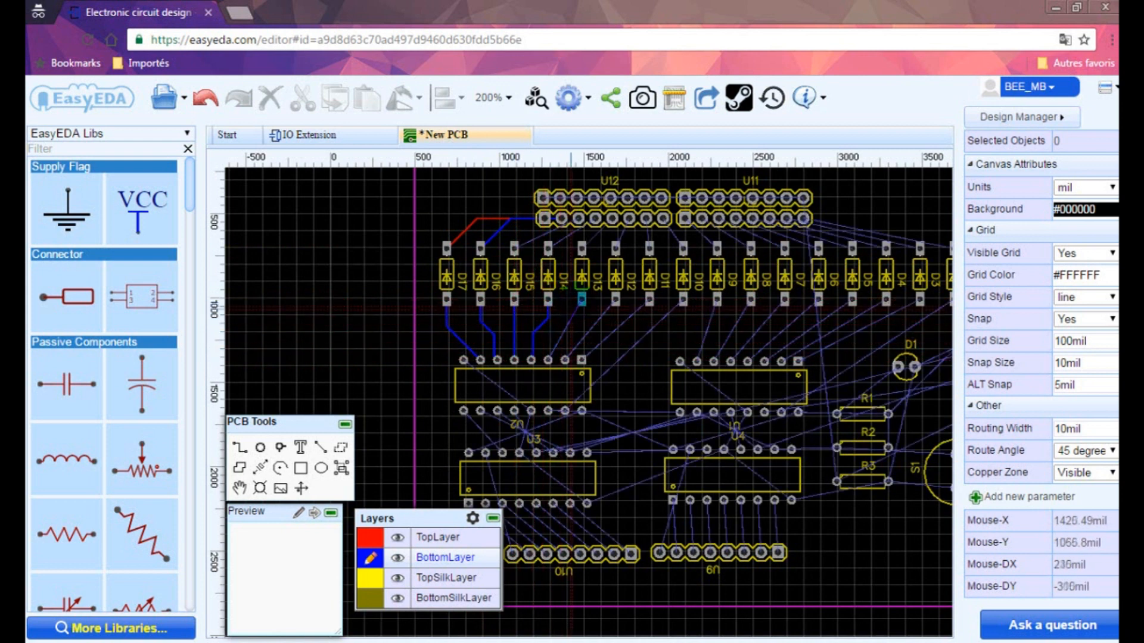
pyautogui.click(581, 299)
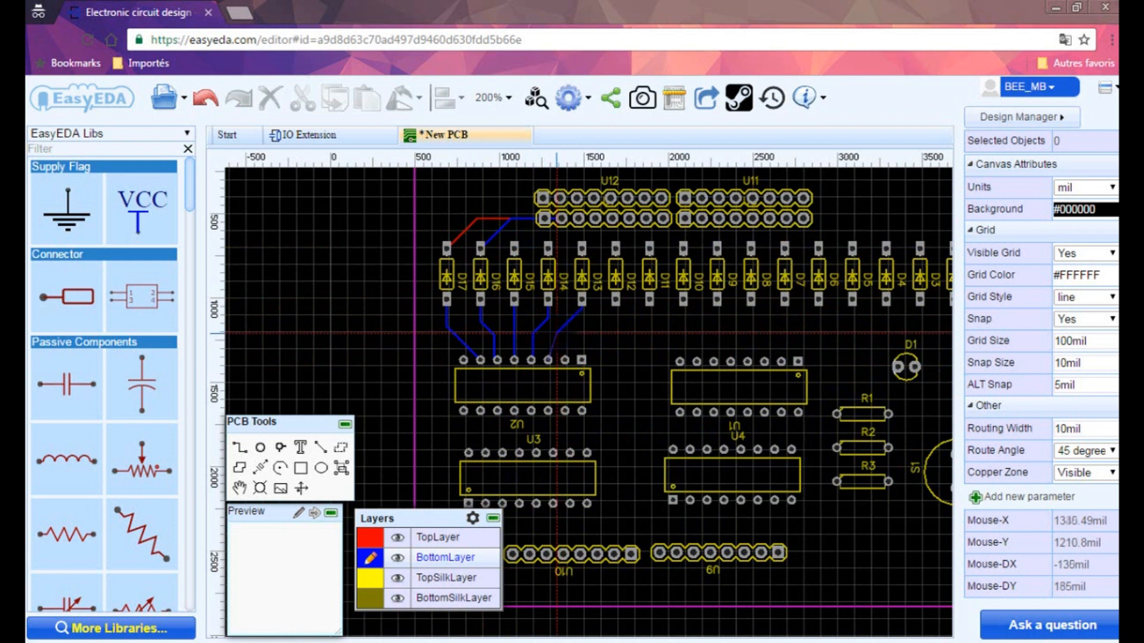
pyautogui.click(547, 360)
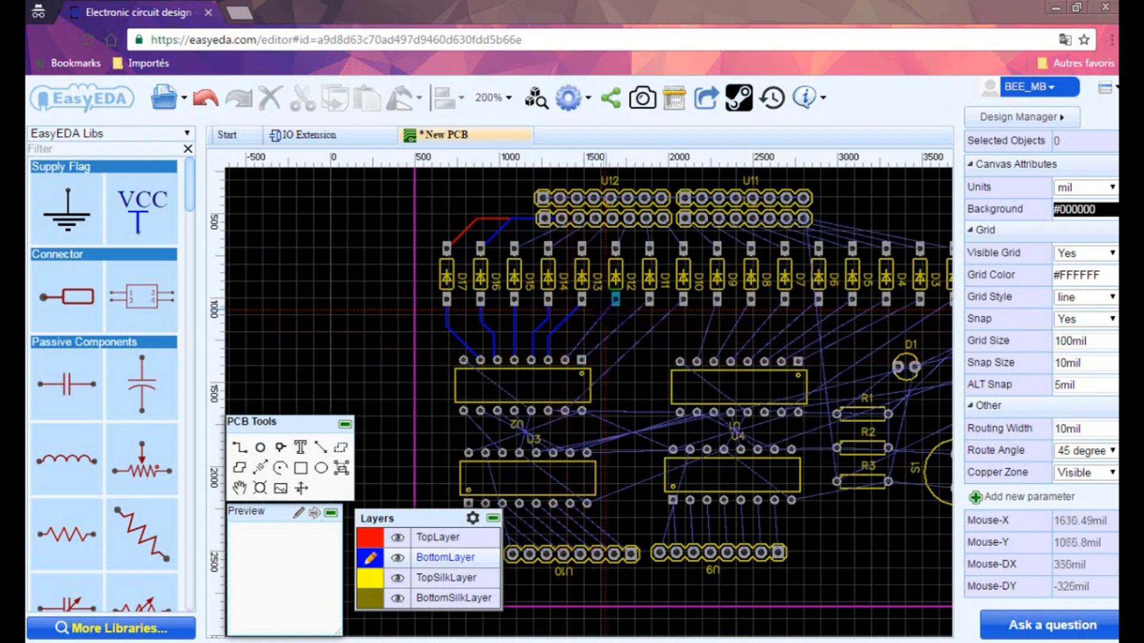
pyautogui.click(616, 300)
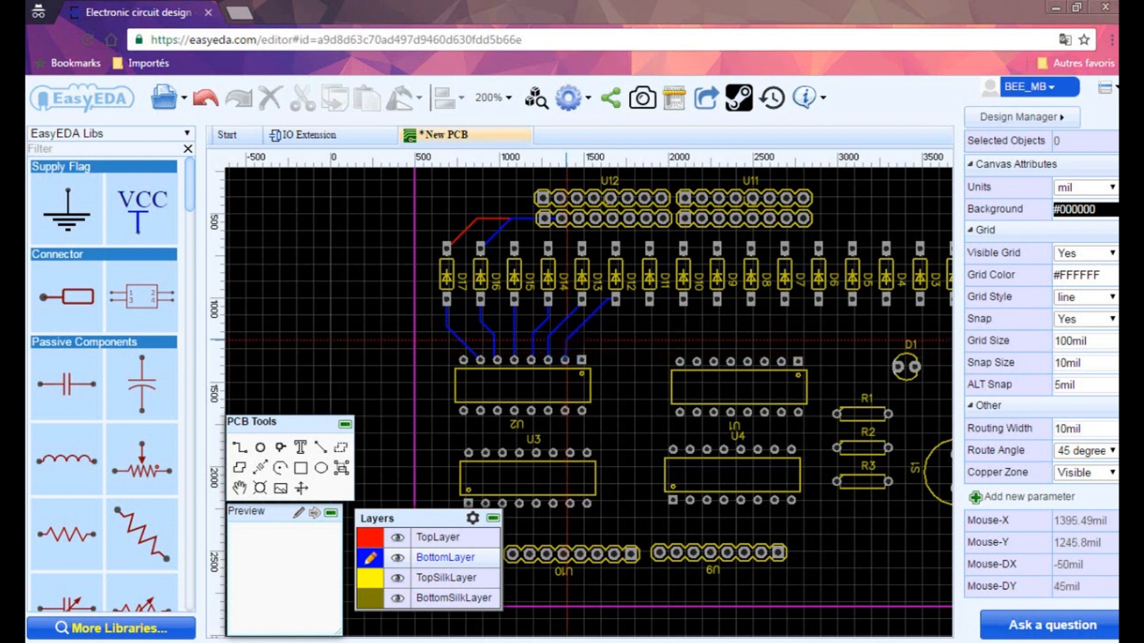
pyautogui.click(565, 360)
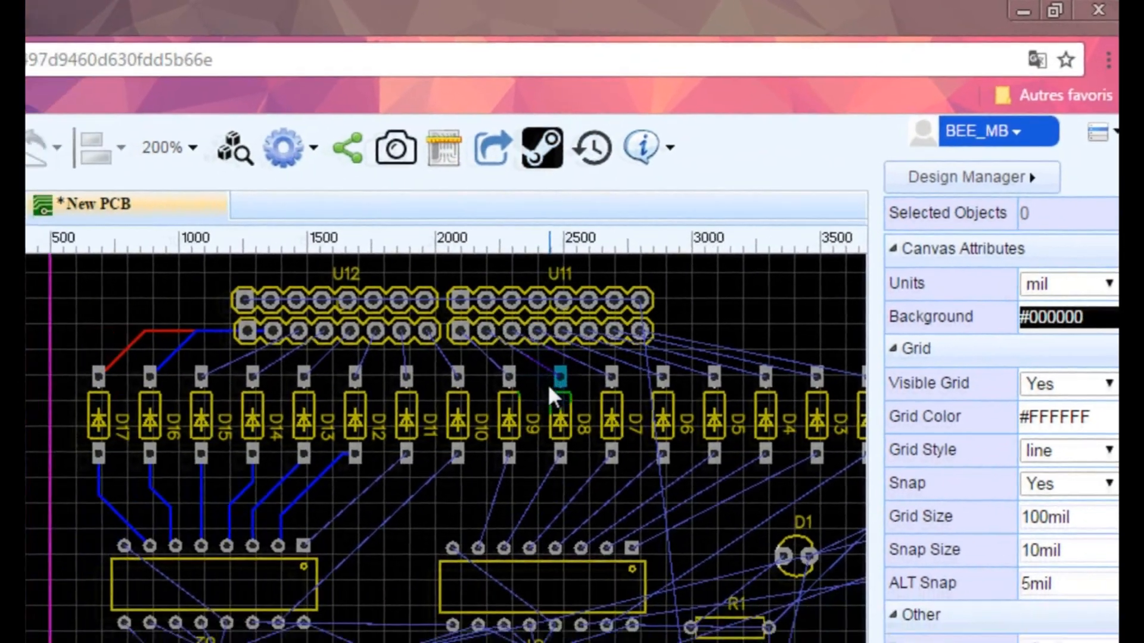
# Run the auto router on the whole board with Router Layers set to All and acknowledge its completion.
pyautogui.scroll(-3, 465, 444)
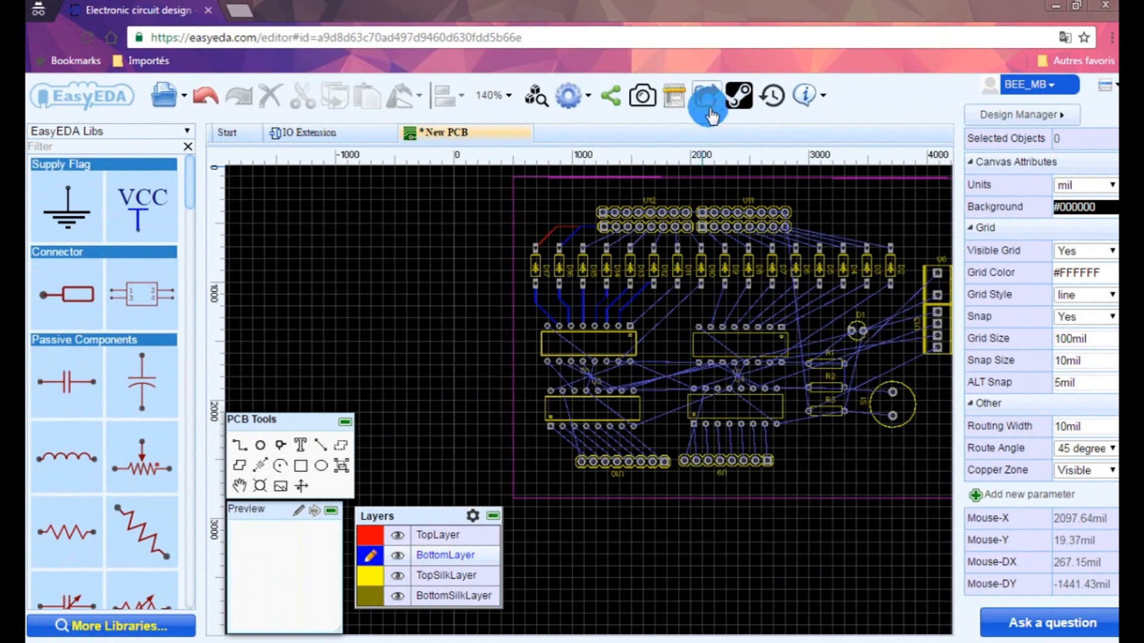
pyautogui.click(710, 111)
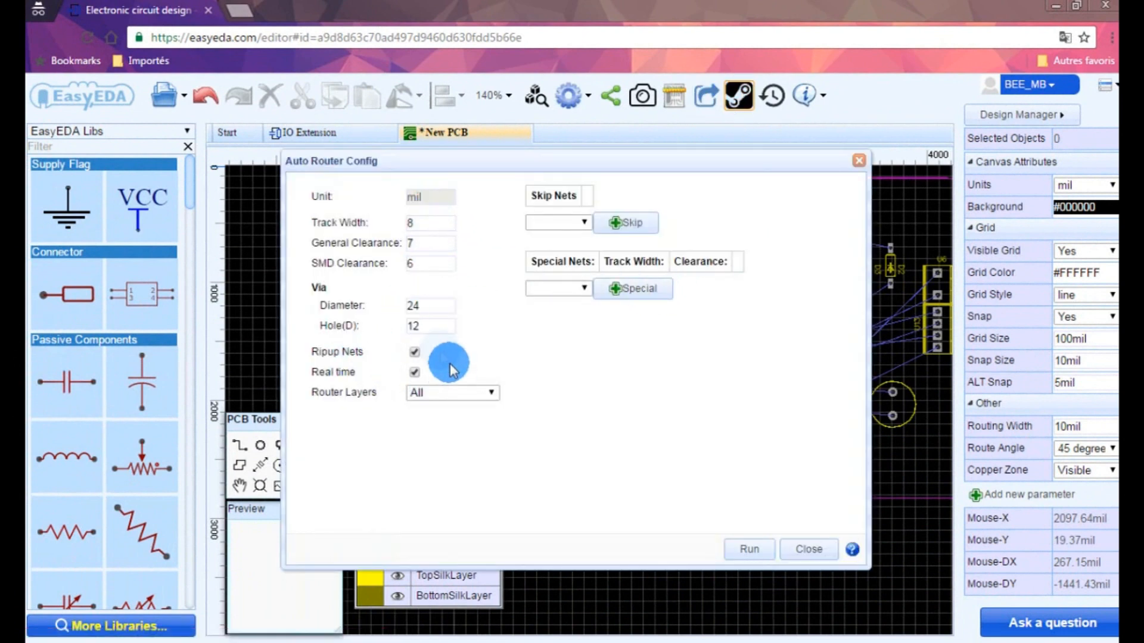
pyautogui.click(492, 394)
pyautogui.click(493, 405)
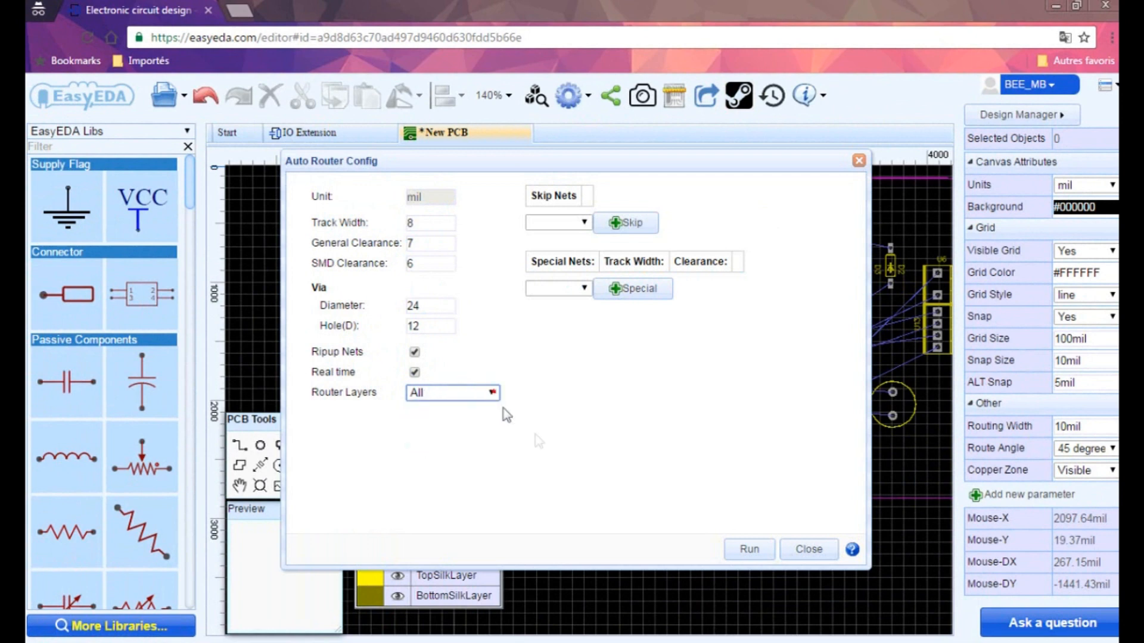
pyautogui.click(735, 558)
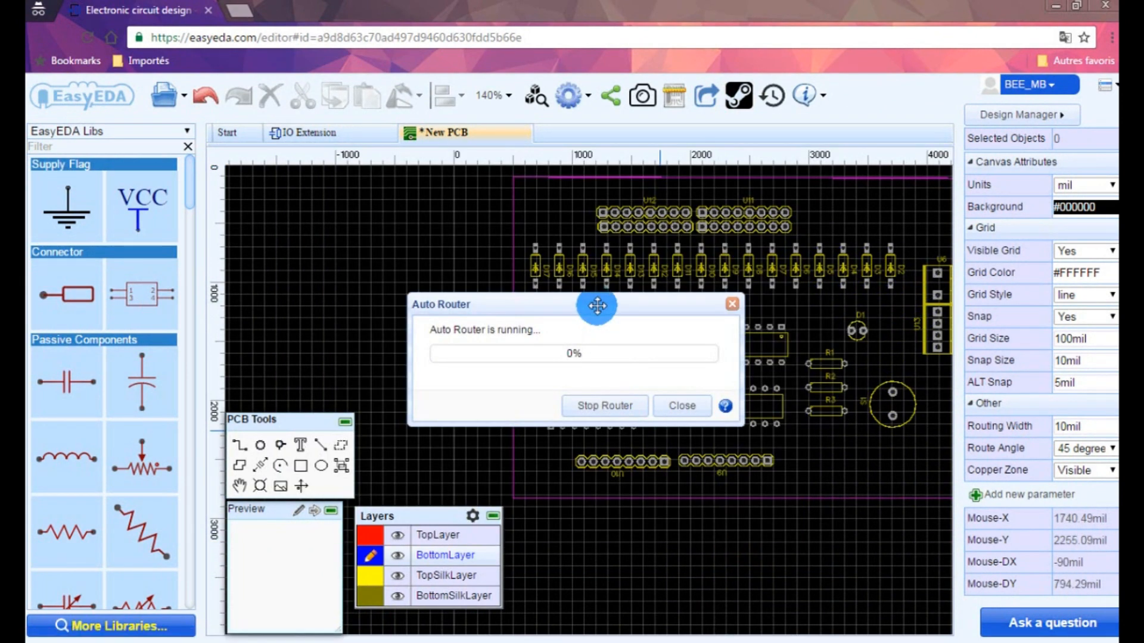
pyautogui.moveTo(447, 272); pyautogui.dragTo(427, 255)
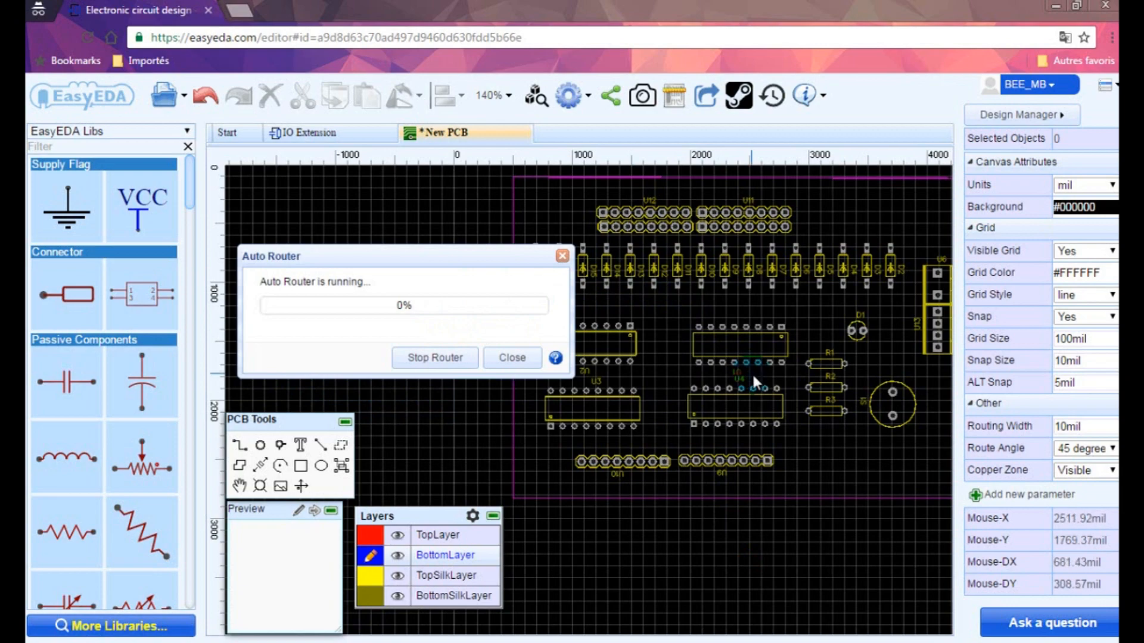
pyautogui.scroll(-2, 754, 374)
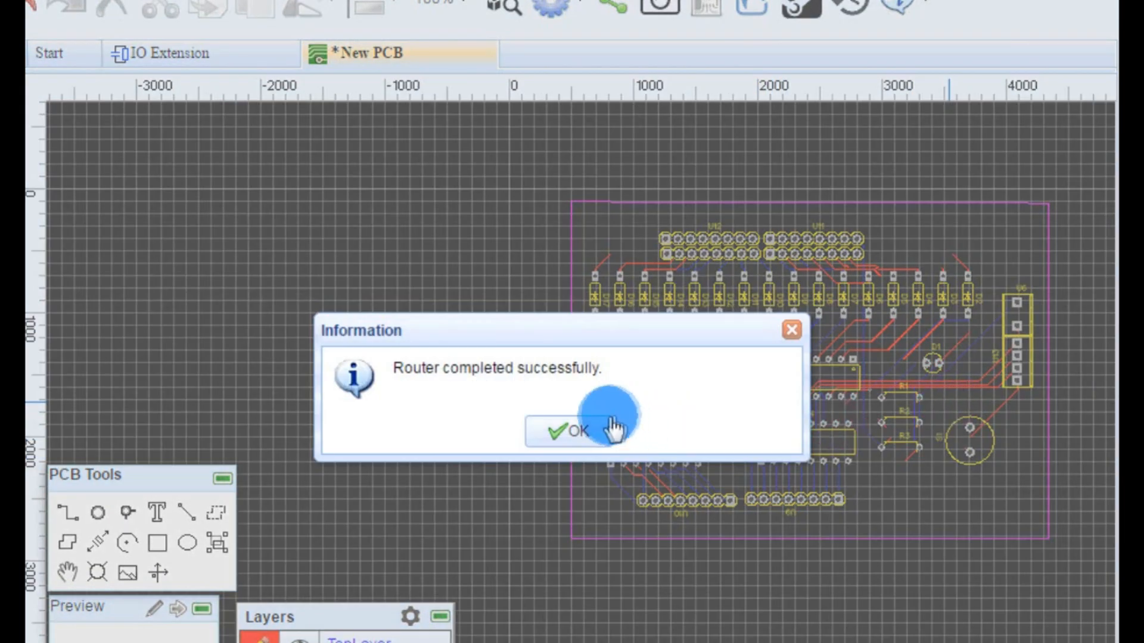
pyautogui.click(609, 429)
# Place two text labels on the board, one below connectors U10 and U9 and one above connectors U12 and U11.
pyautogui.scroll(3, 817, 400)
pyautogui.scroll(-2, 825, 412)
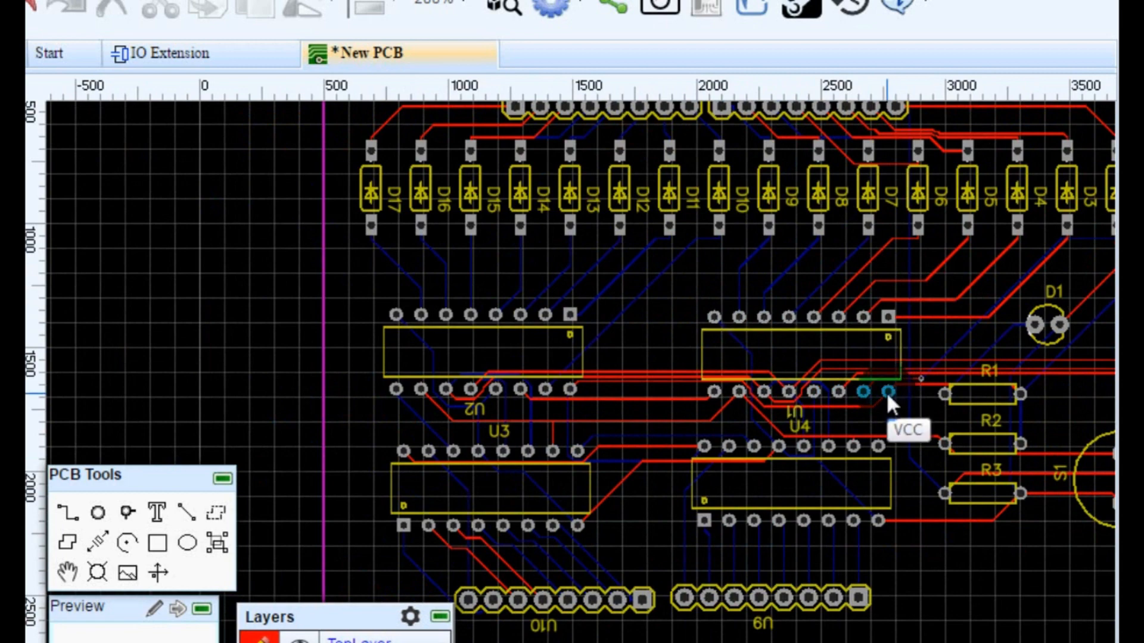
pyautogui.scroll(-2, 887, 392)
pyautogui.scroll(-1, 544, 332)
pyautogui.scroll(2, 808, 324)
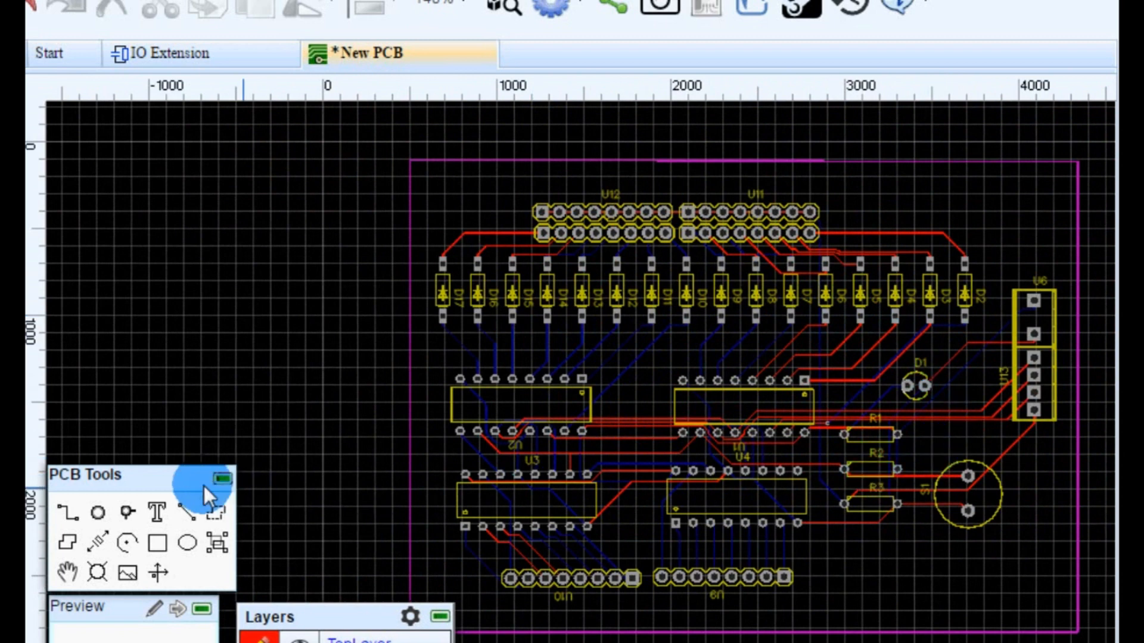
pyautogui.click(636, 612)
pyautogui.click(673, 184)
# Change the label above connectors U12 and U11 to "16 DIGITAL INPUTS".
pyautogui.doubleClick(679, 185)
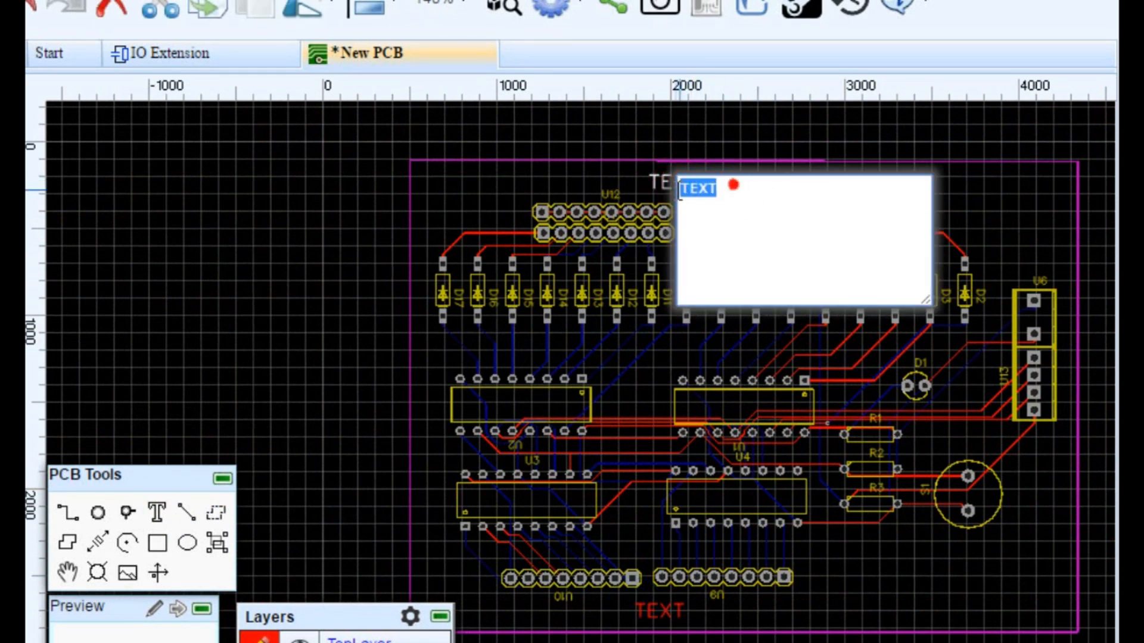
pyautogui.write('16 IN')
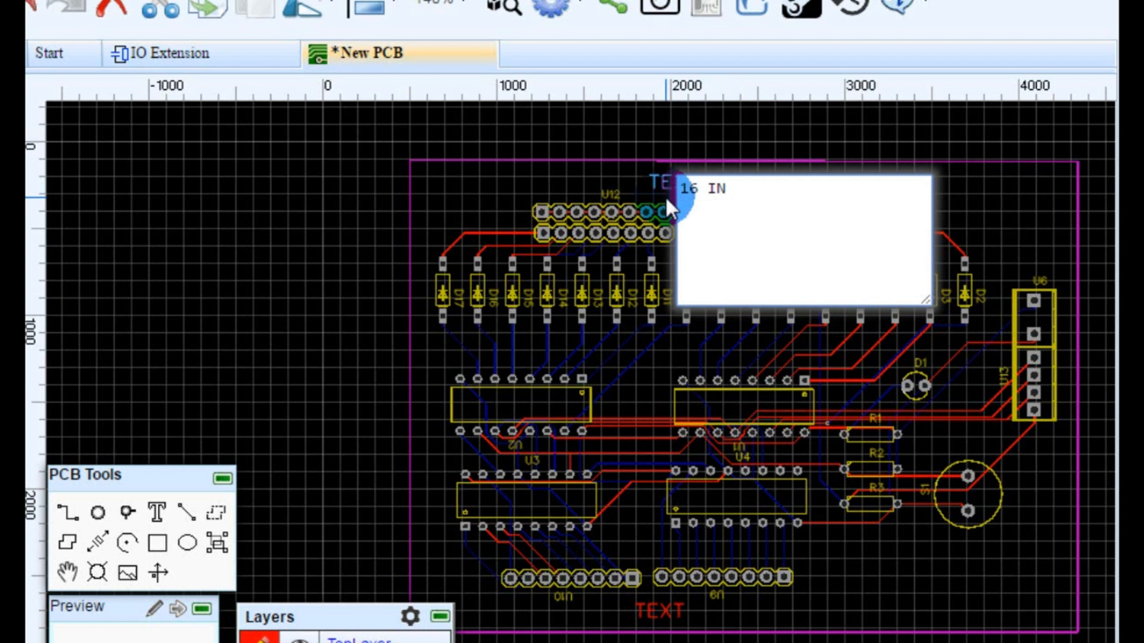
pyautogui.write('PUT')
pyautogui.press('BackSpace')
pyautogui.press('BackSpace')
pyautogui.press('BackSpace')
pyautogui.press('BackSpace')
pyautogui.press('BackSpace')
pyautogui.write('DIGITAL INPUTS')
pyautogui.click(664, 196)
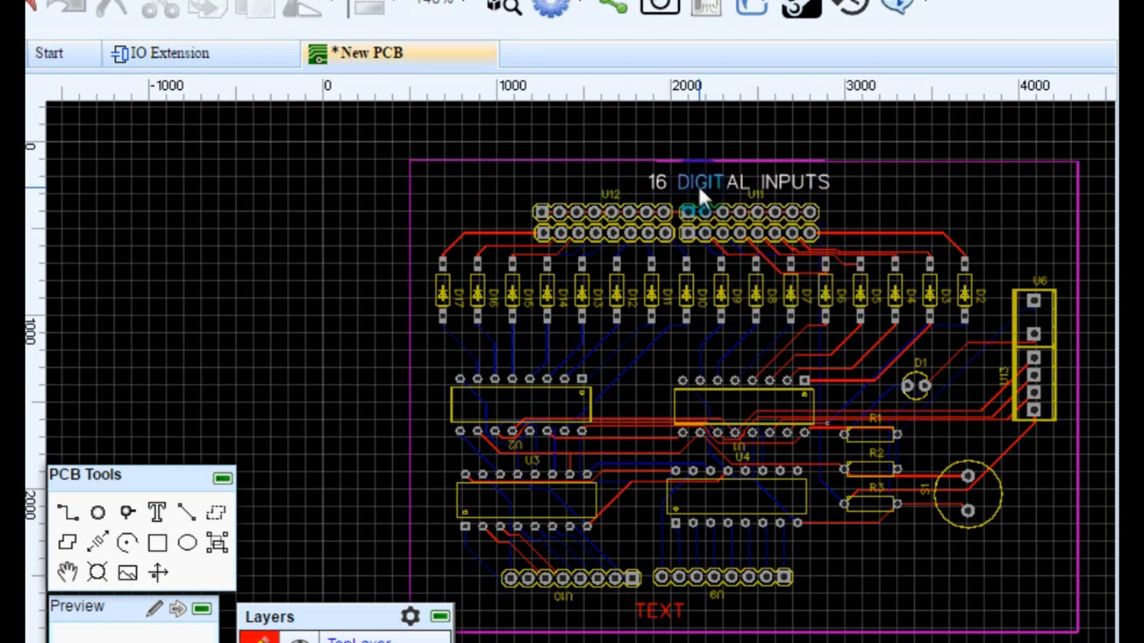
# Change the label below connectors U10 and U9 to "16 DIGITAL OUTPUTS" and assign it to TopSilkLayer.
pyautogui.click(659, 607)
pyautogui.write('16 DIGITAL OUTP')
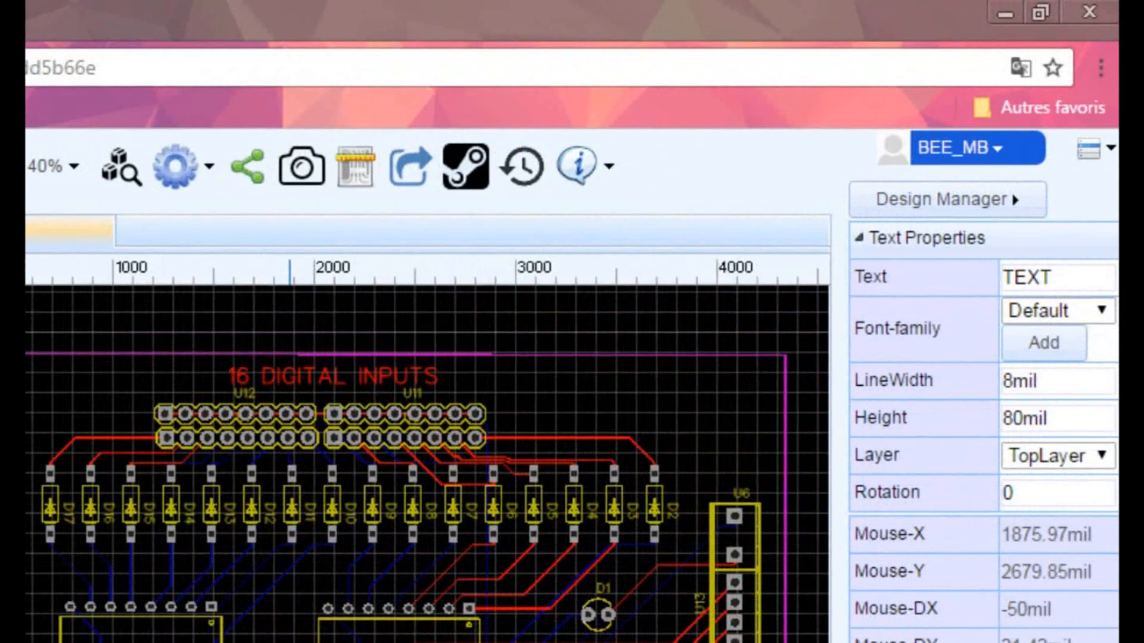
pyautogui.click(709, 376)
pyautogui.click(334, 642)
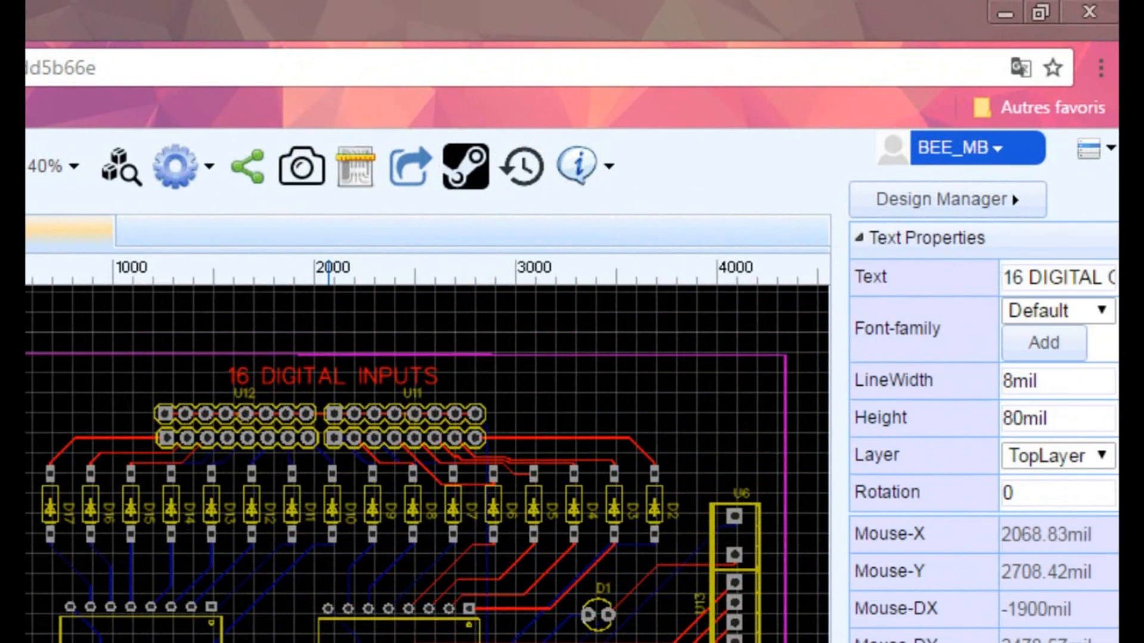
pyautogui.click(1102, 455)
pyautogui.click(1026, 531)
# Assign the "16 DIGITAL INPUTS" label to TopSilkLayer and deselect it.
pyautogui.click(419, 369)
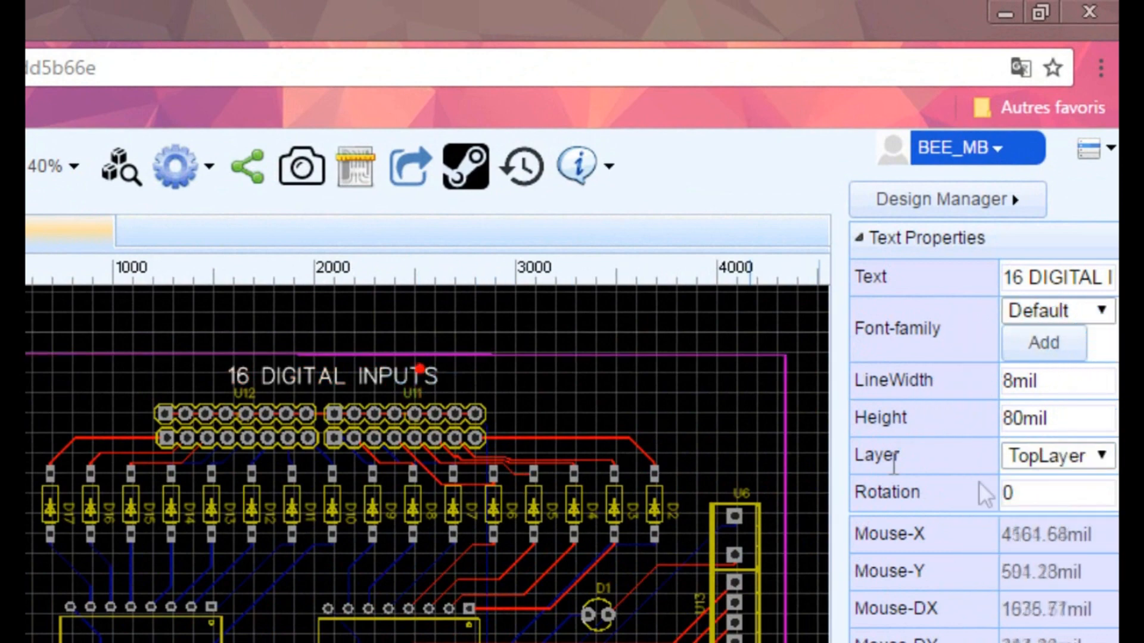
pyautogui.click(1102, 455)
pyautogui.click(1034, 529)
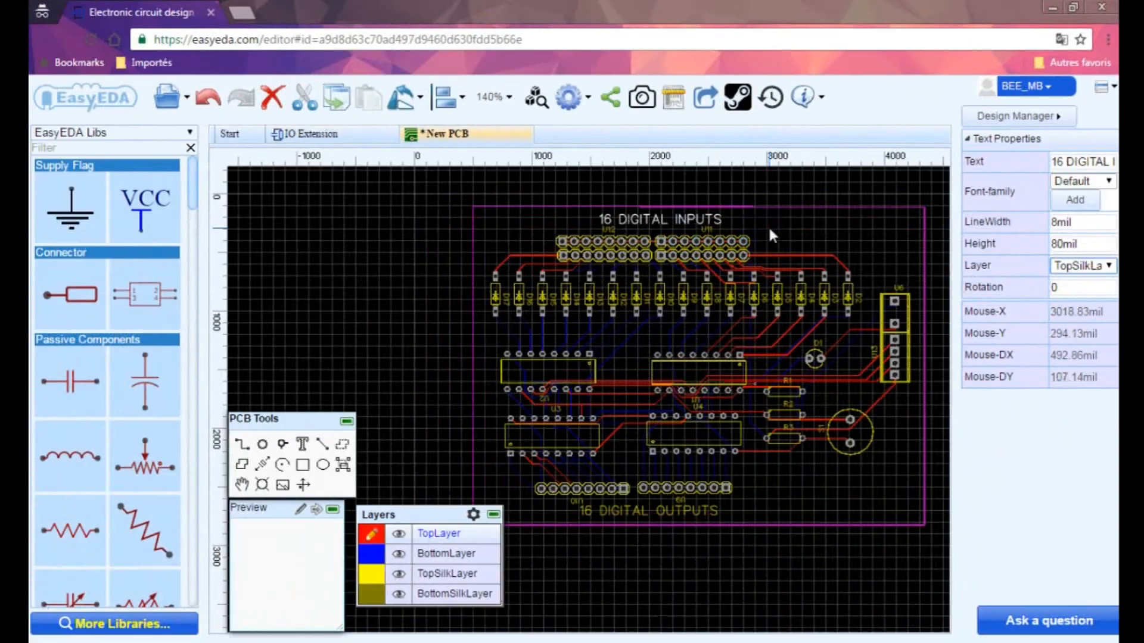
pyautogui.click(770, 229)
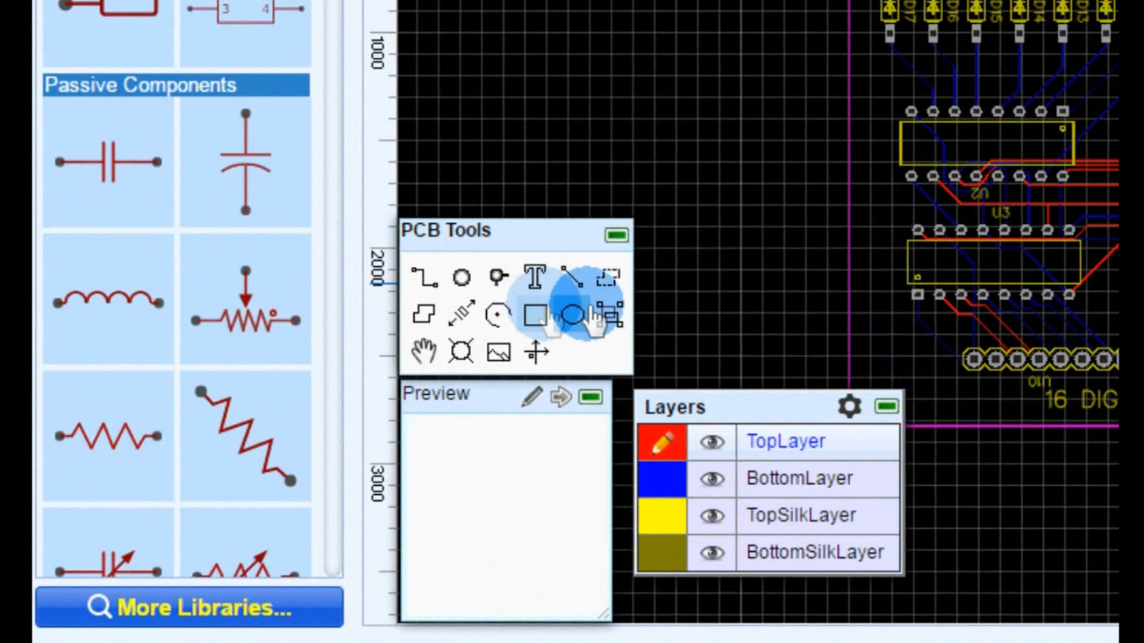
# Insert the MEGA DAS image file "logo" from the Pics&Docs folder into the PCB.
pyautogui.click(499, 353)
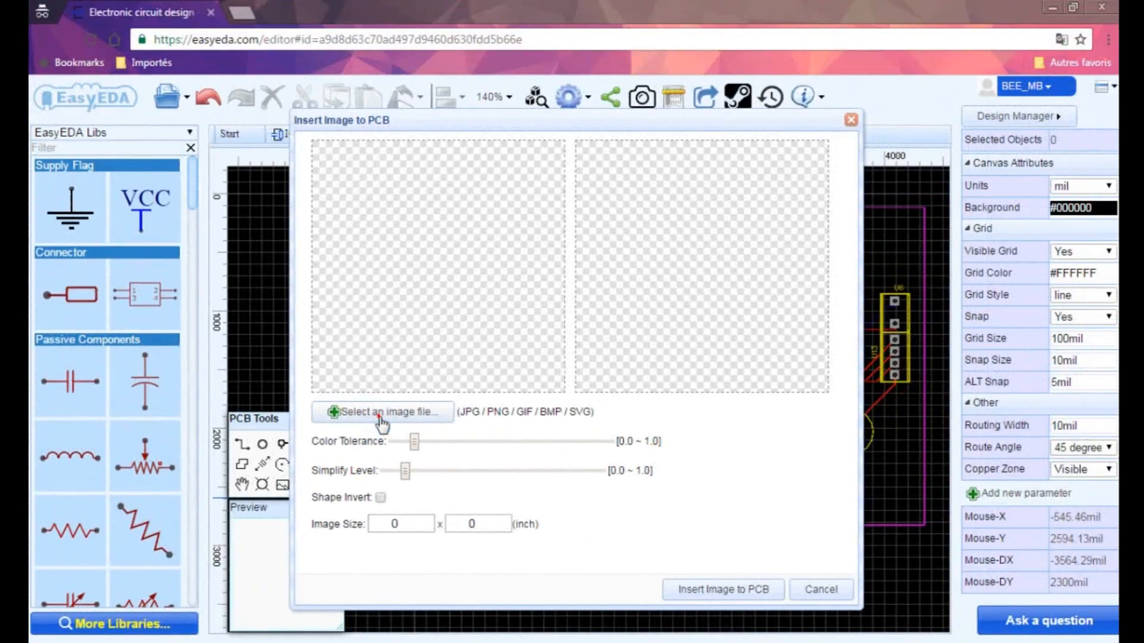
pyautogui.click(380, 417)
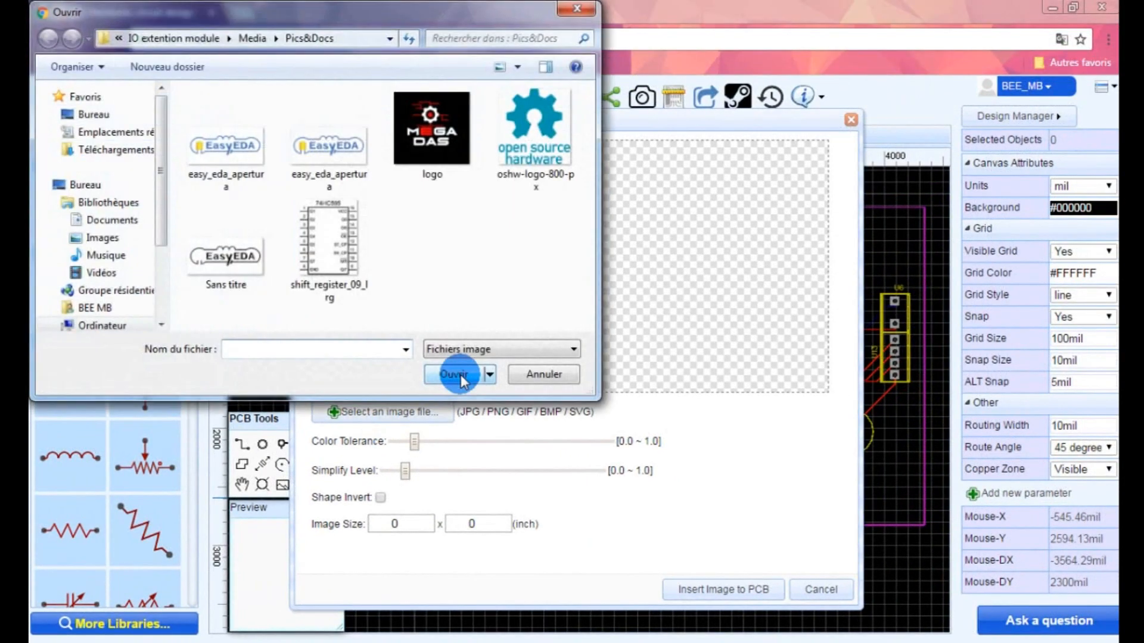
pyautogui.click(438, 158)
pyautogui.click(454, 374)
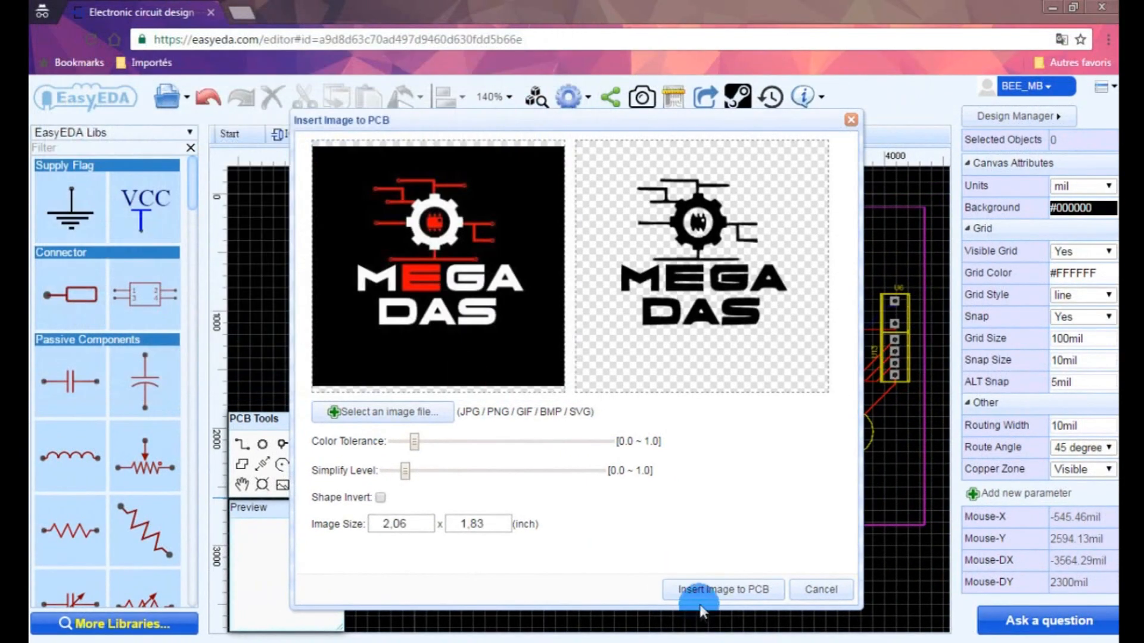
pyautogui.click(702, 590)
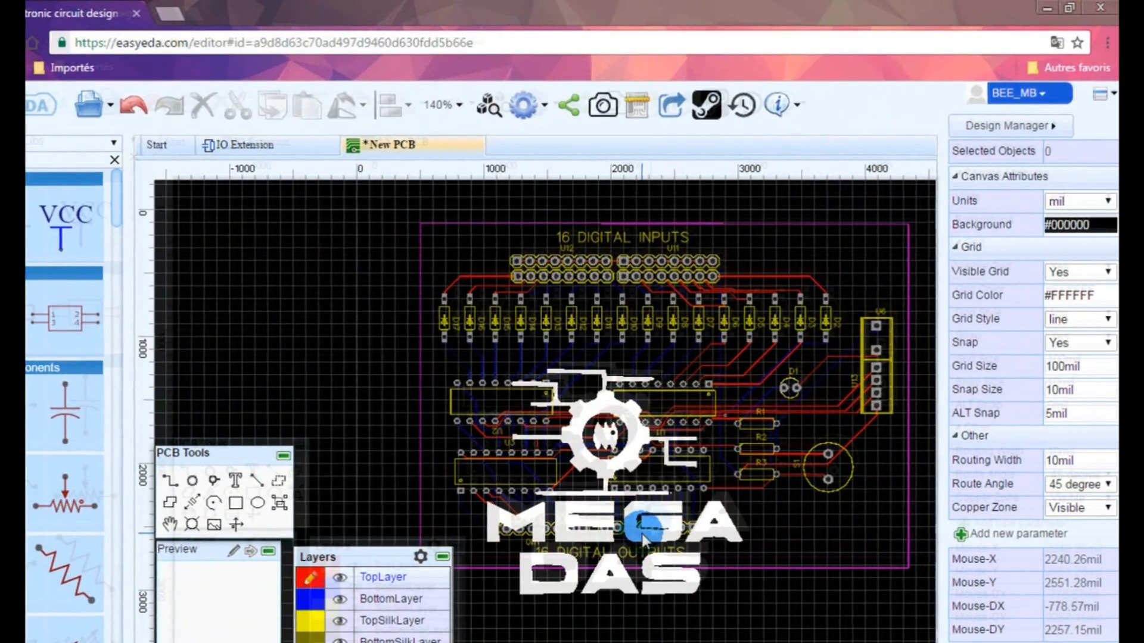
pyautogui.click(678, 492)
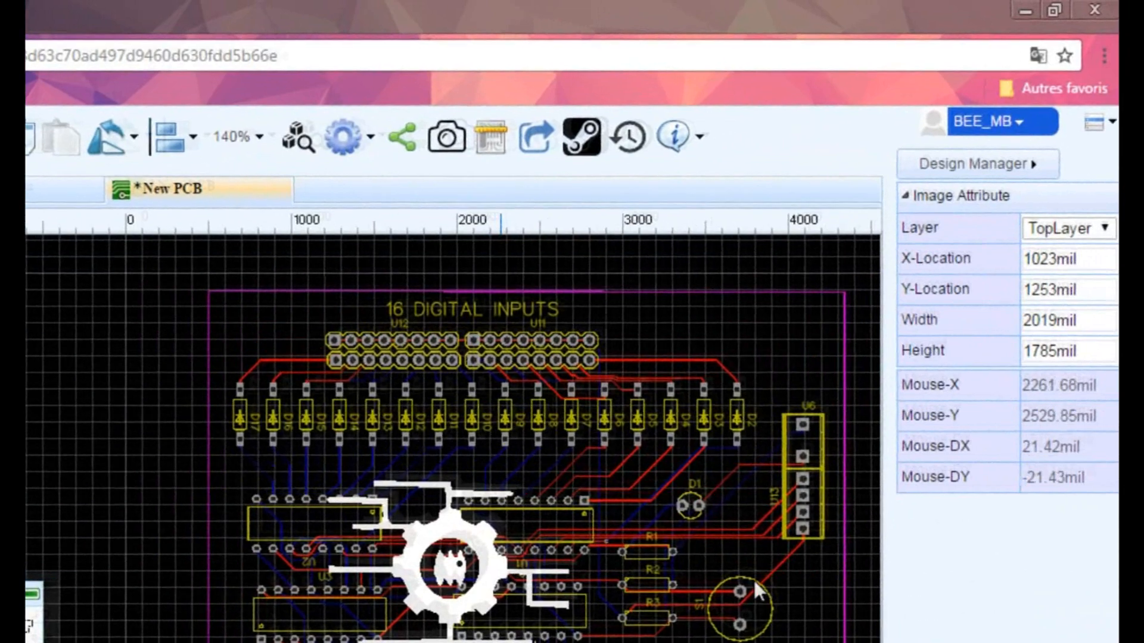
# Put the MEGA DAS logo on TopSilkLayer, resize it to 800 by 400 mil, and move it to the board's lower-right corner below S1.
pyautogui.click(1101, 262)
pyautogui.click(1076, 332)
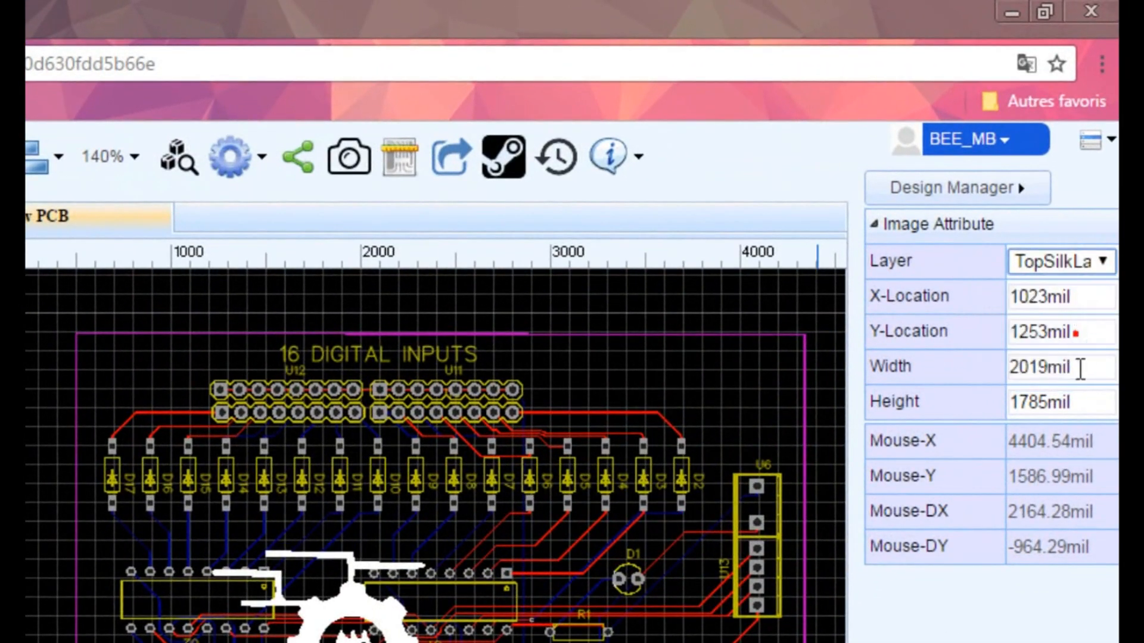
pyautogui.click(1049, 367)
pyautogui.write('800')
pyautogui.click(1013, 402)
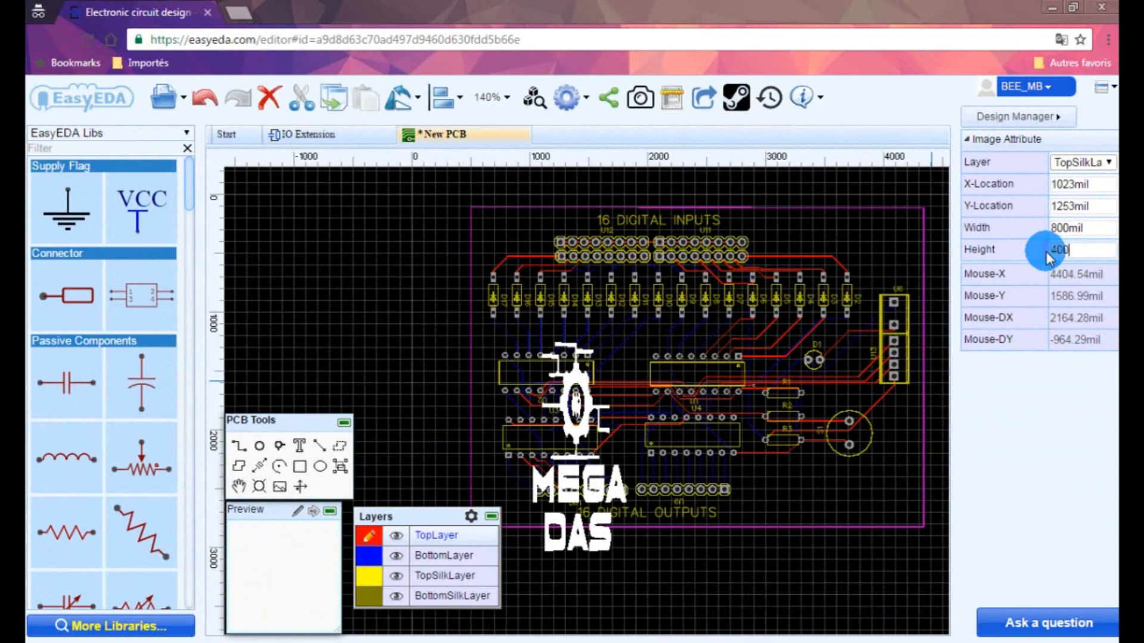
pyautogui.click(793, 490)
pyautogui.moveTo(585, 358); pyautogui.dragTo(872, 483)
# Insert the EasyEDA logo image into the PCB and assign it to TopSilkLayer.
pyautogui.click(280, 488)
pyautogui.click(371, 412)
pyautogui.doubleClick(324, 153)
pyautogui.click(706, 592)
pyautogui.click(674, 464)
pyautogui.click(1093, 163)
pyautogui.click(1073, 205)
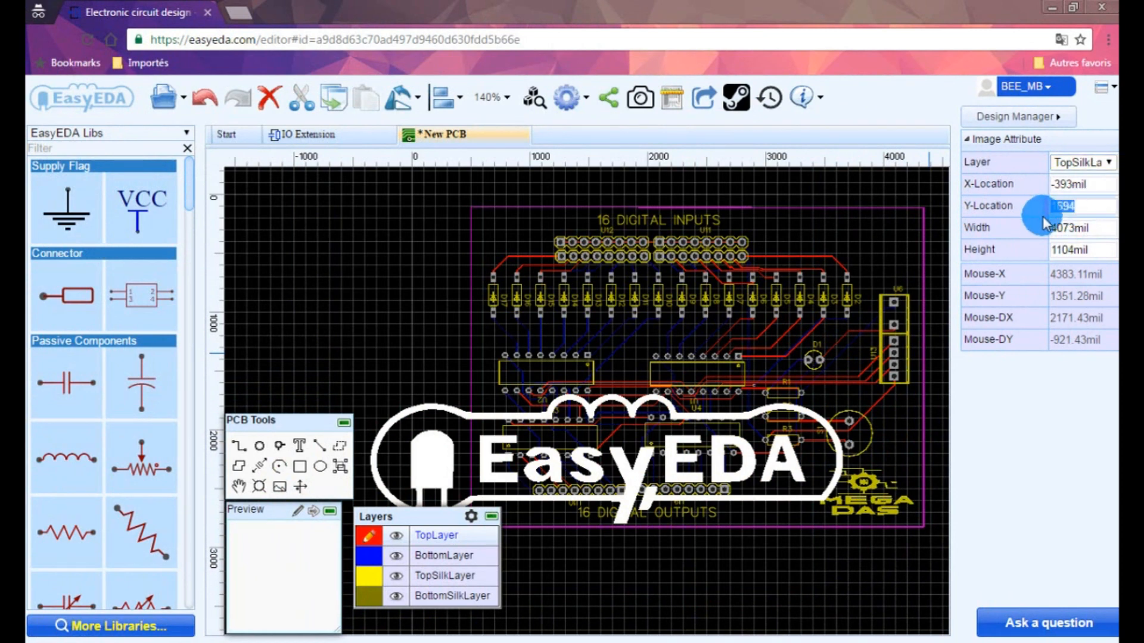
# Resize the EasyEDA logo to 800 by 300 mil and move it to the board's upper-right corner above U6.
pyautogui.click(1075, 228)
pyautogui.write('800')
pyautogui.doubleClick(1059, 249)
pyautogui.write('300')
pyautogui.press('Return')
pyautogui.click(438, 390)
pyautogui.moveTo(438, 391); pyautogui.dragTo(887, 228)
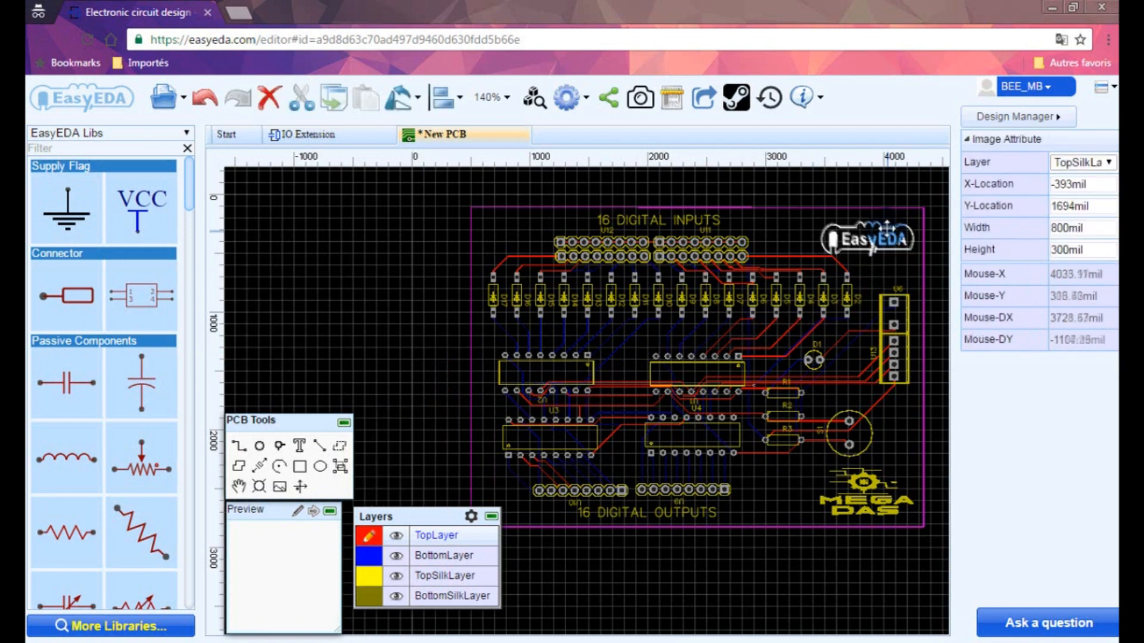
# Insert the open source hardware logo image into the PCB.
pyautogui.click(280, 487)
pyautogui.click(380, 412)
pyautogui.doubleClick(523, 131)
pyautogui.click(696, 581)
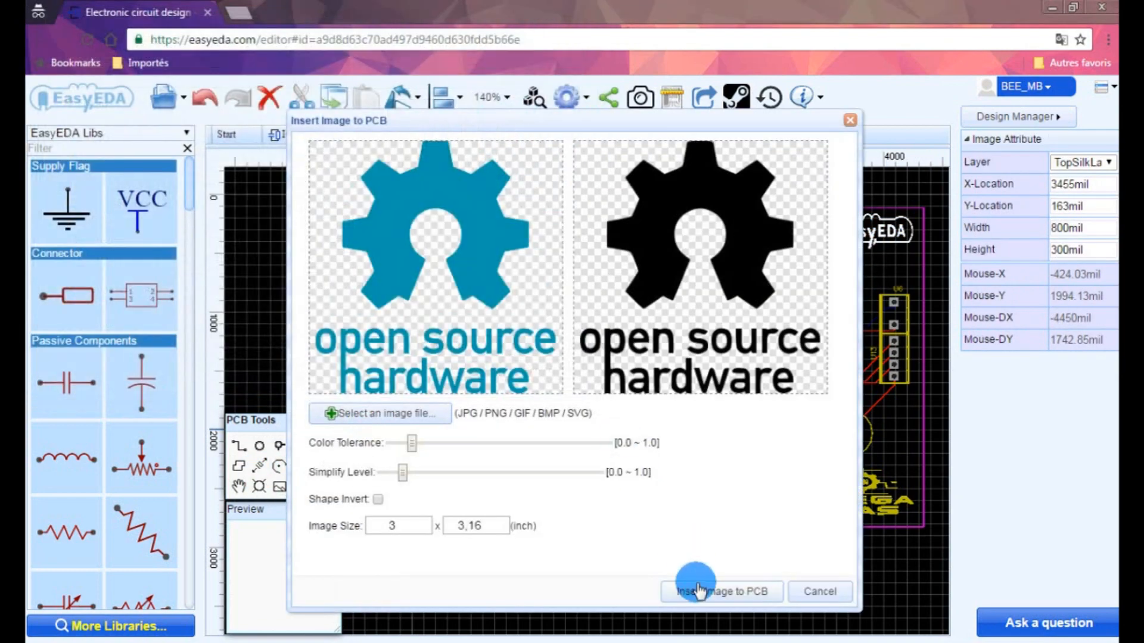
pyautogui.click(651, 337)
# Put the open source hardware logo on TopSilkLayer, resize it to 600 by 300 mil, and move it to the board's upper-left corner.
pyautogui.click(1104, 164)
pyautogui.click(1089, 199)
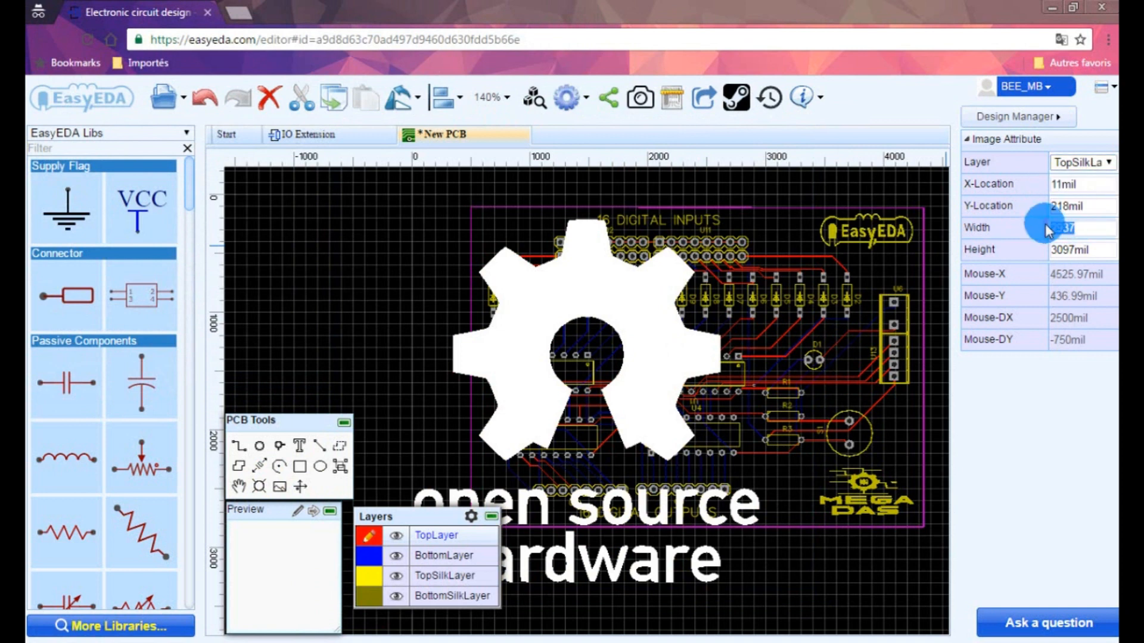
pyautogui.click(1072, 249)
pyautogui.write('300')
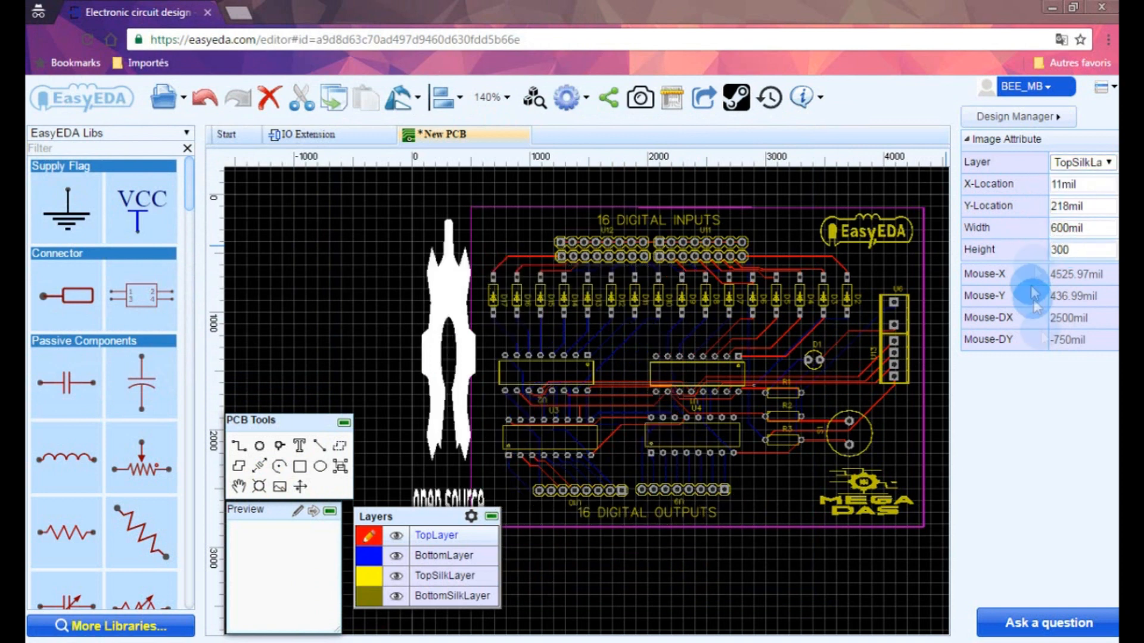
pyautogui.click(343, 287)
pyautogui.moveTo(464, 230); pyautogui.dragTo(525, 221)
pyautogui.click(404, 310)
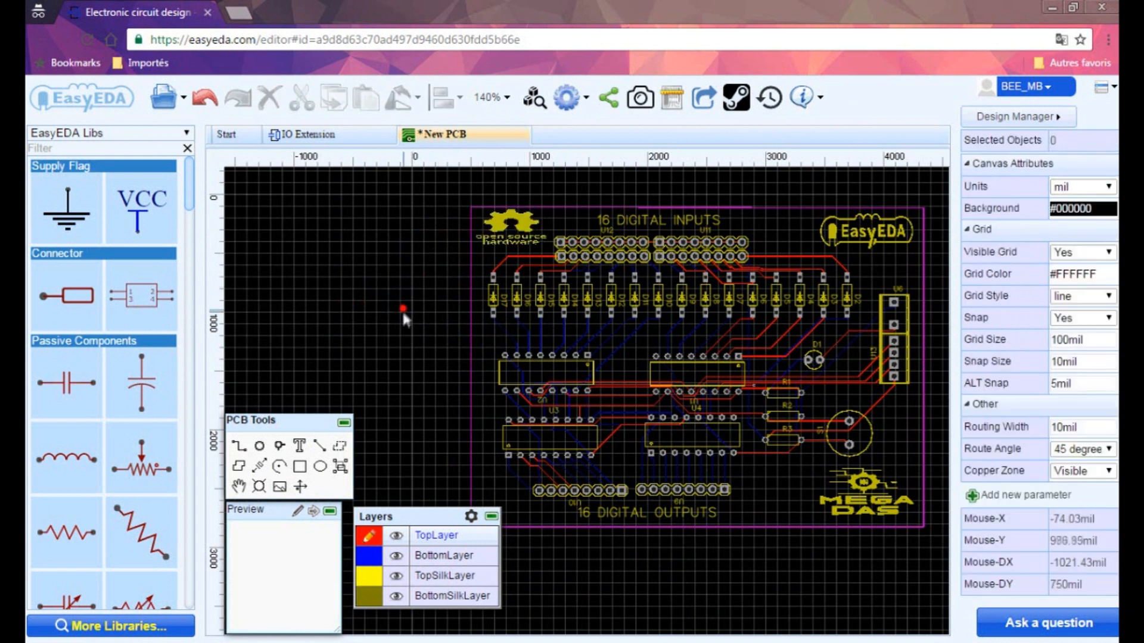
# Draw a rectangular copper area on TopLayer just outside the whole board outline.
pyautogui.moveTo(405, 516)
pyautogui.moveTo(405, 440); pyautogui.dragTo(271, 234)
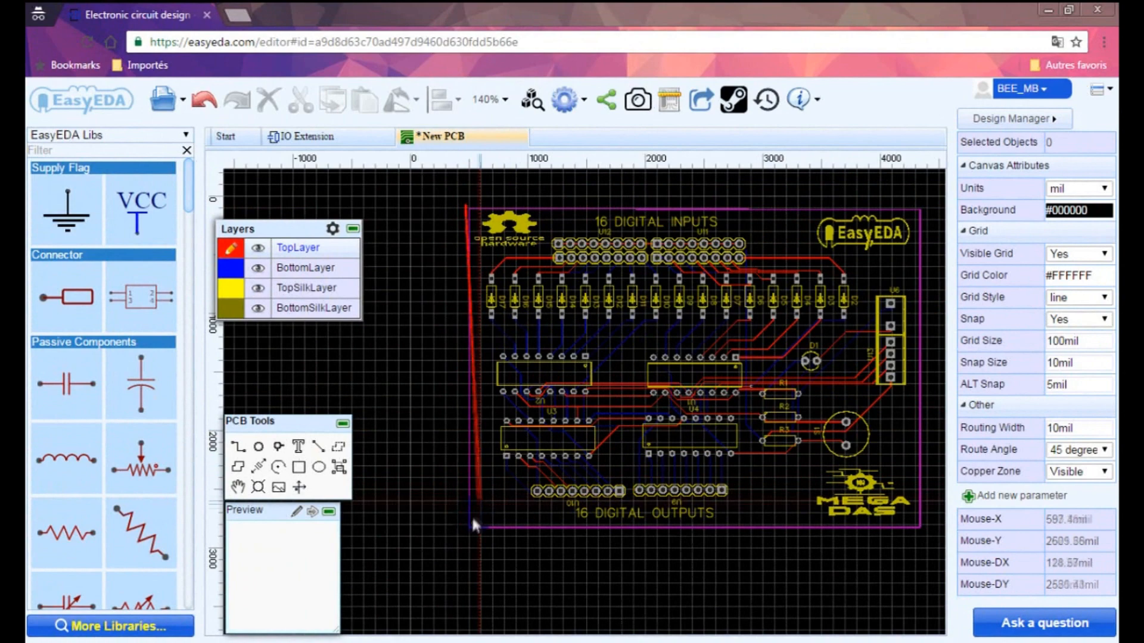
pyautogui.click(929, 531)
pyautogui.click(927, 205)
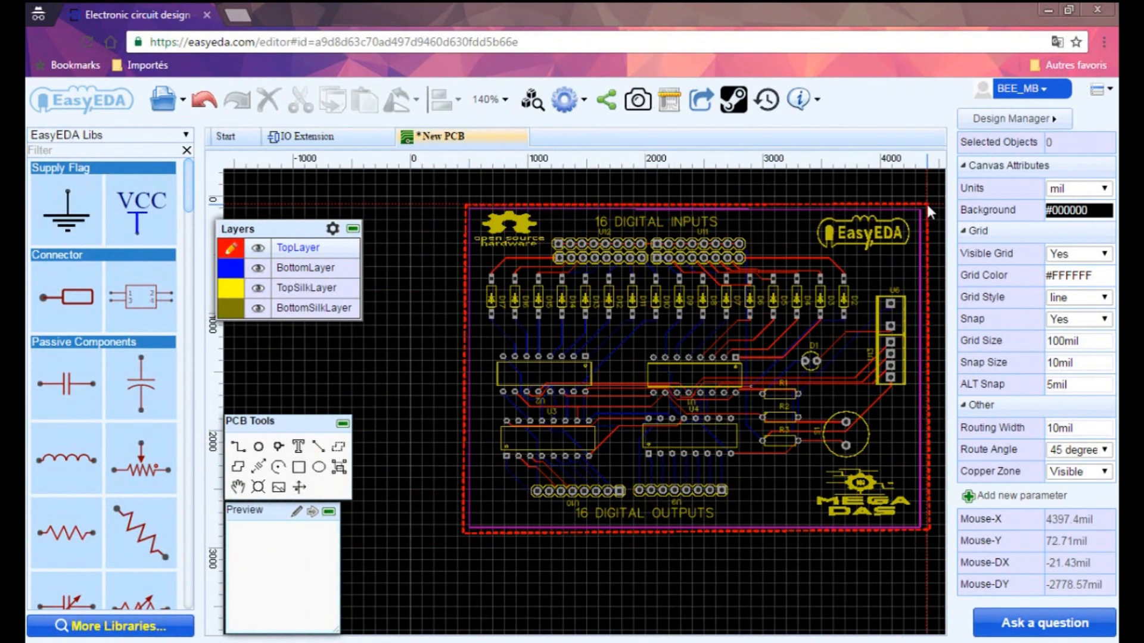
pyautogui.rightClick(927, 205)
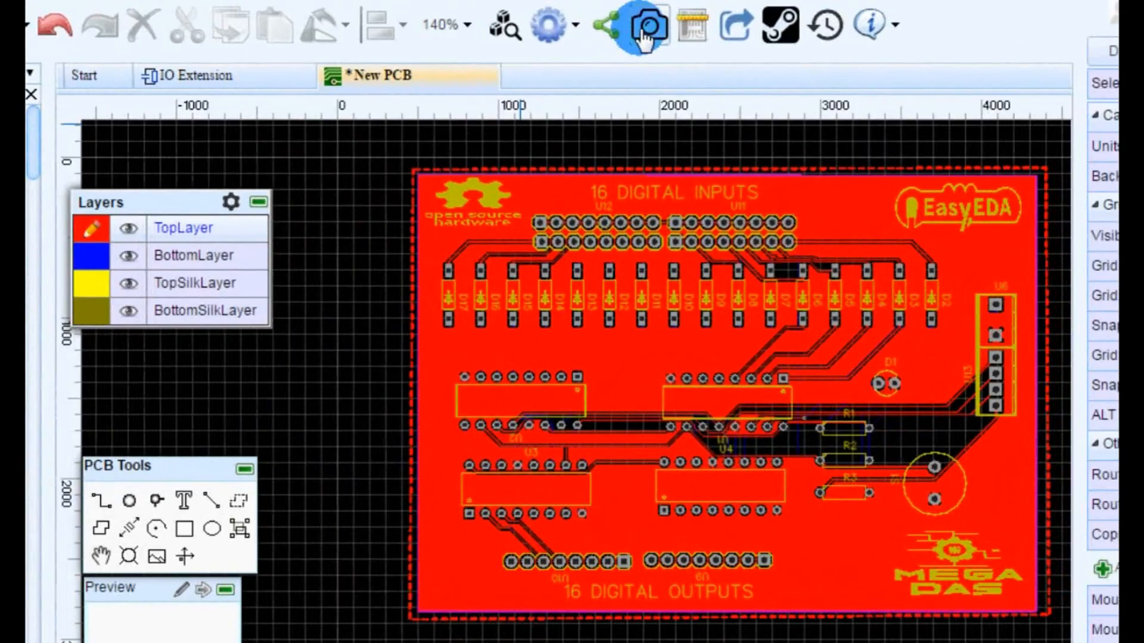
# Preview the finished board in Photo View, then close the preview and return to the PCB layout.
pyautogui.click(645, 30)
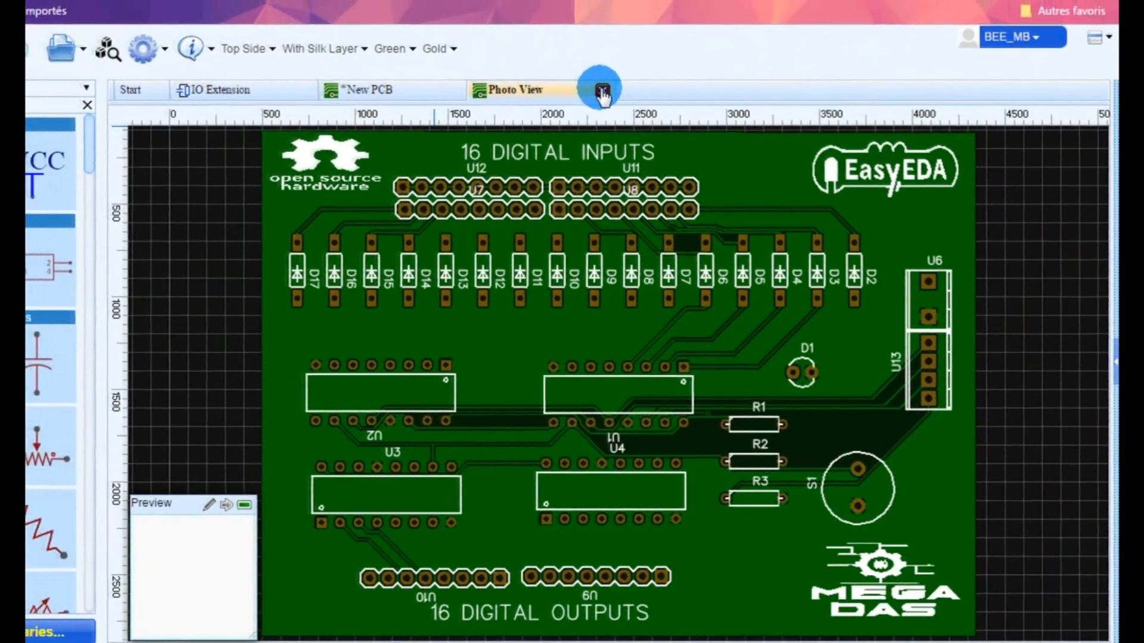
pyautogui.click(573, 64)
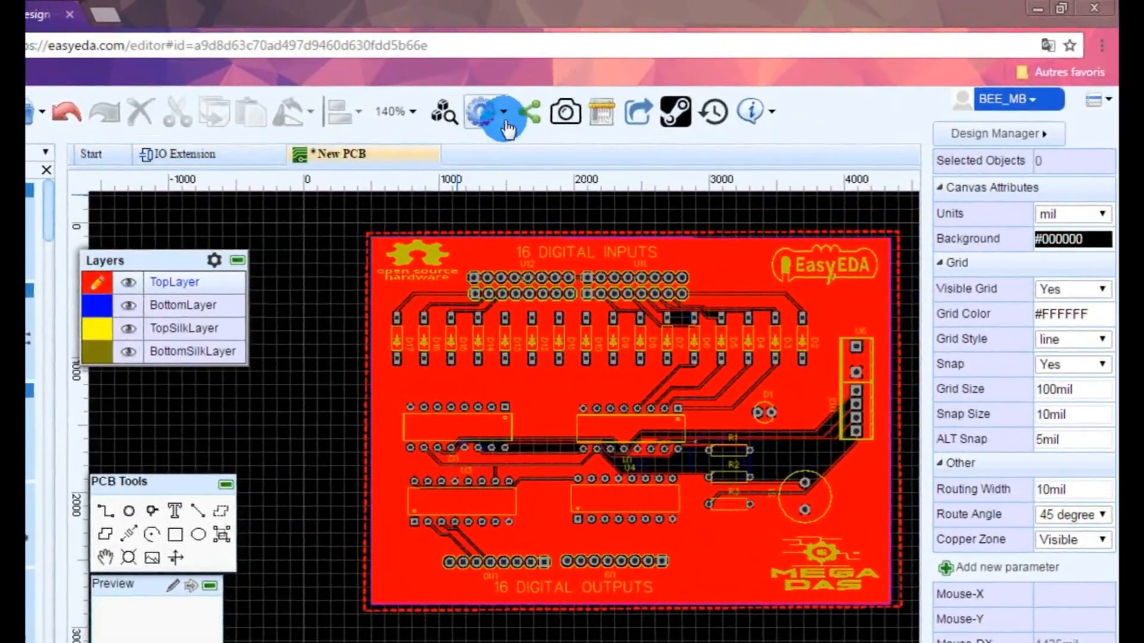
# Open the PCB order page for the board's fabrication files and set the PCB color to White.
pyautogui.click(504, 112)
pyautogui.click(602, 112)
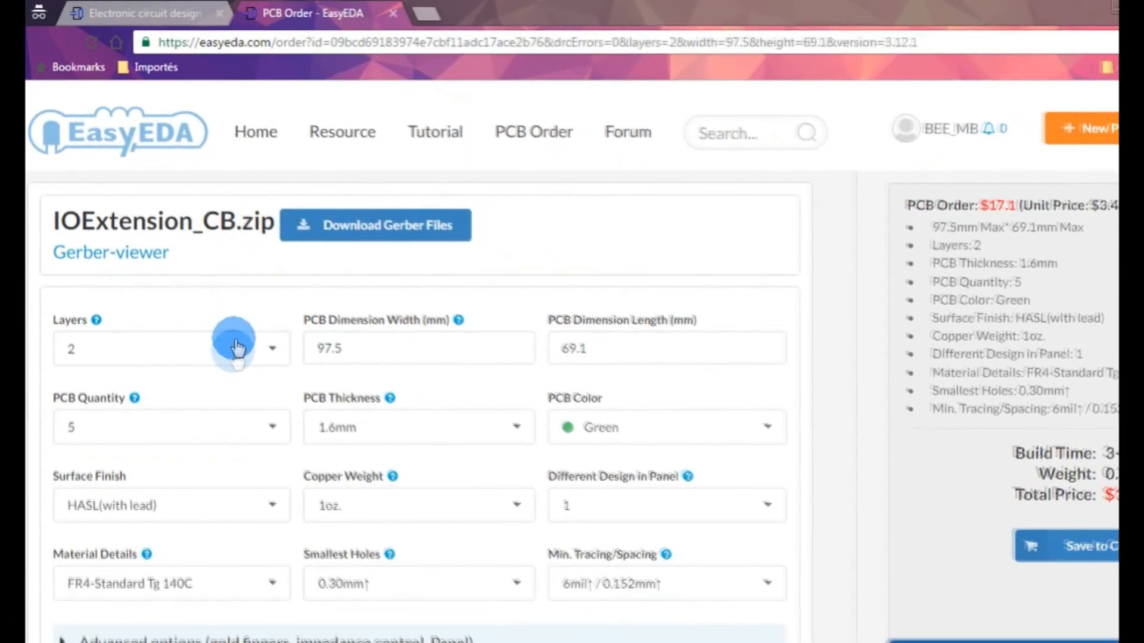
pyautogui.click(694, 428)
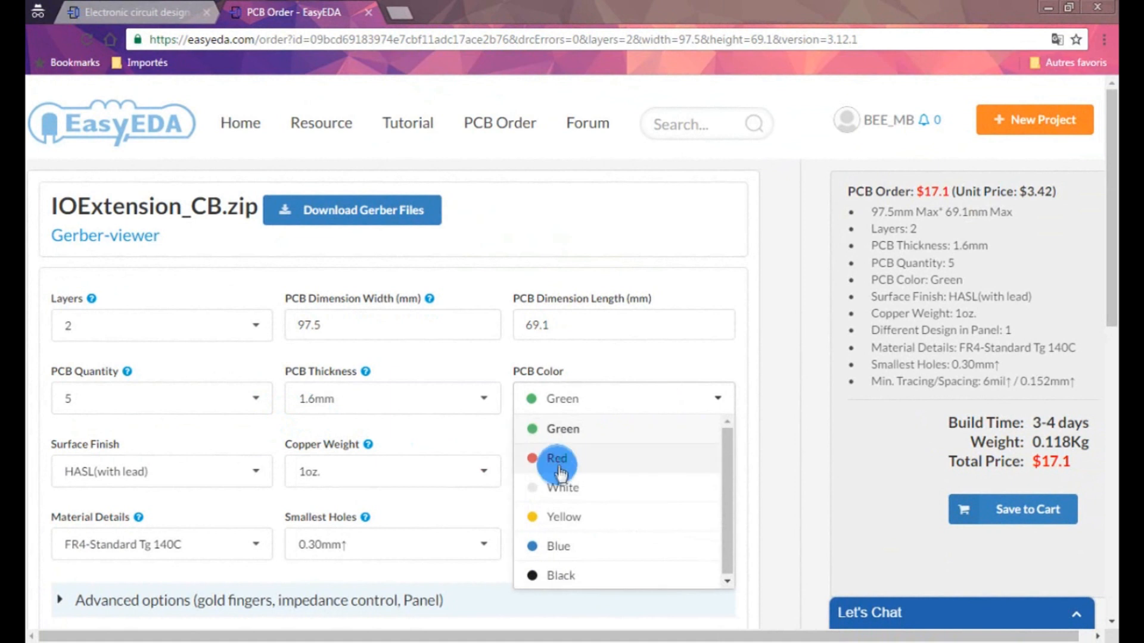
pyautogui.click(557, 483)
# Examine the order form's layer count, quantity, board dimensions and remaining options down to the laser stencil and cart section.
pyautogui.click(194, 390)
pyautogui.click(342, 305)
pyautogui.click(141, 333)
pyautogui.click(69, 358)
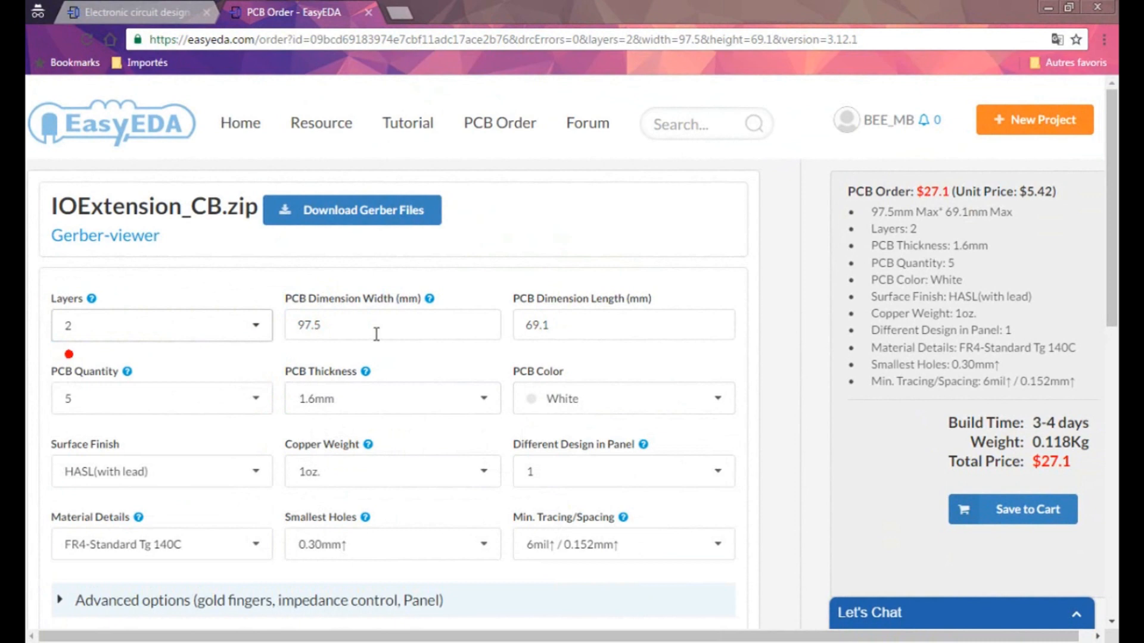
pyautogui.click(296, 326)
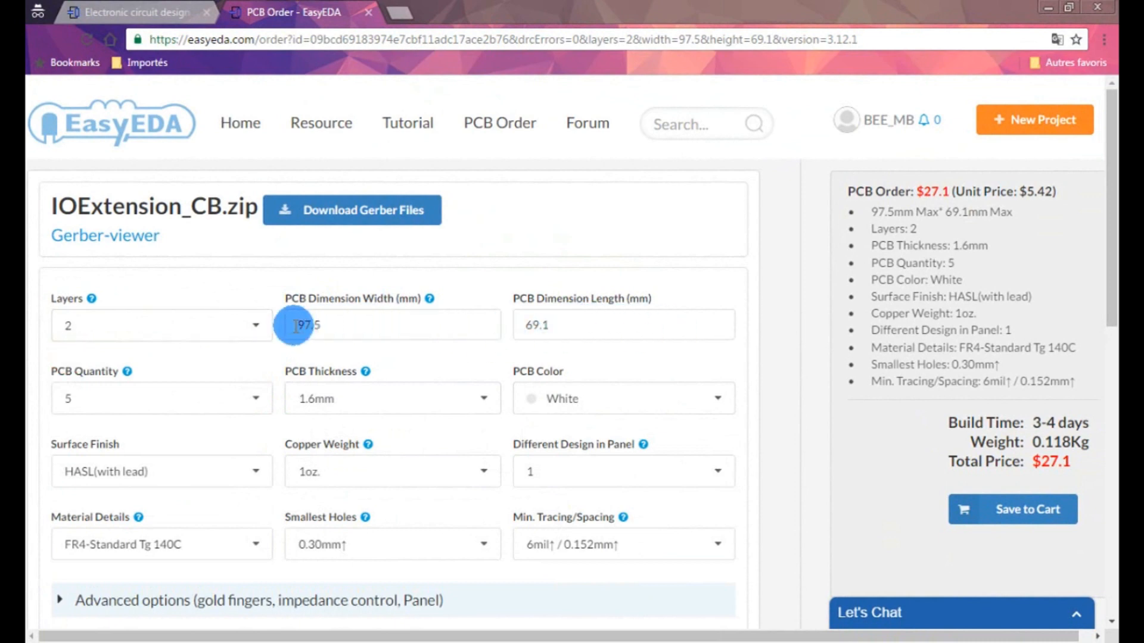
pyautogui.moveTo(297, 325); pyautogui.dragTo(333, 328)
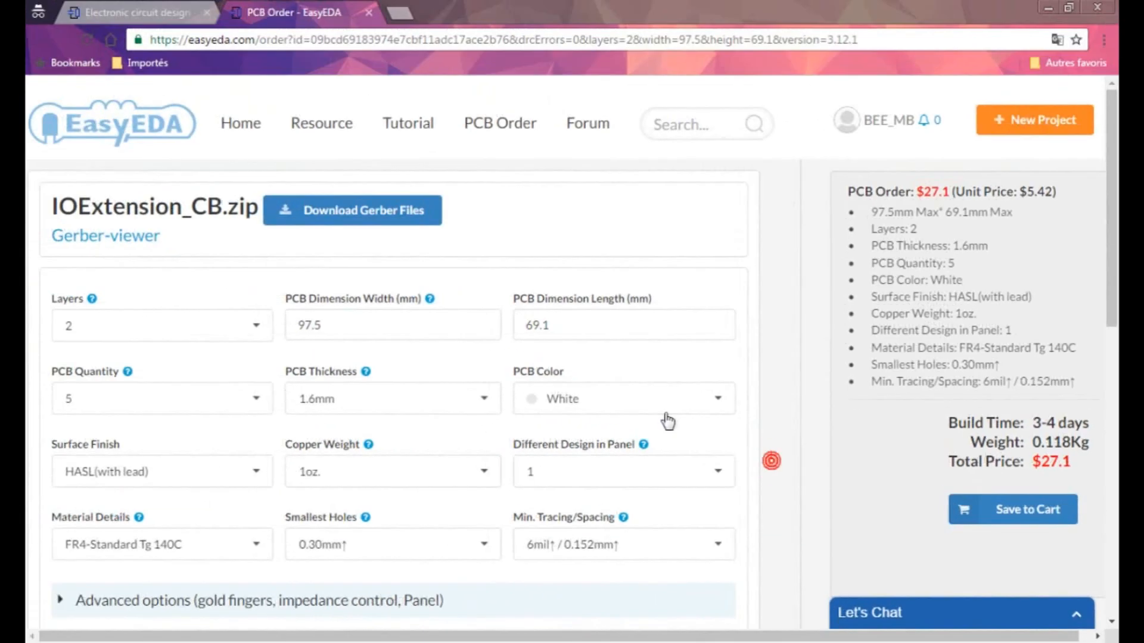
pyautogui.scroll(-7, 667, 422)
pyautogui.click(655, 421)
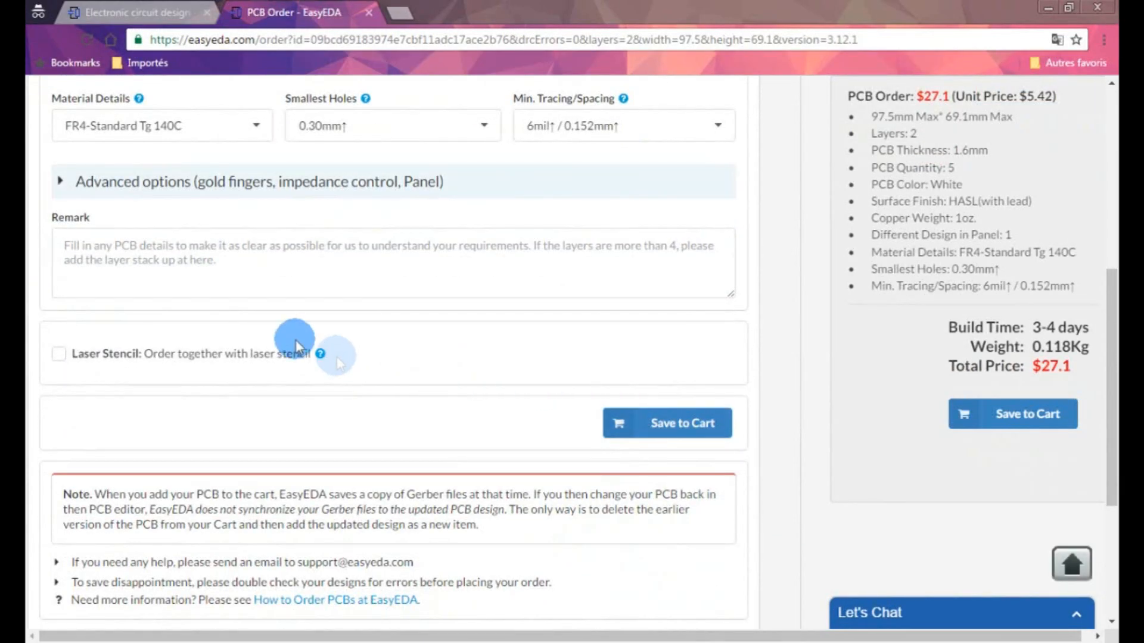